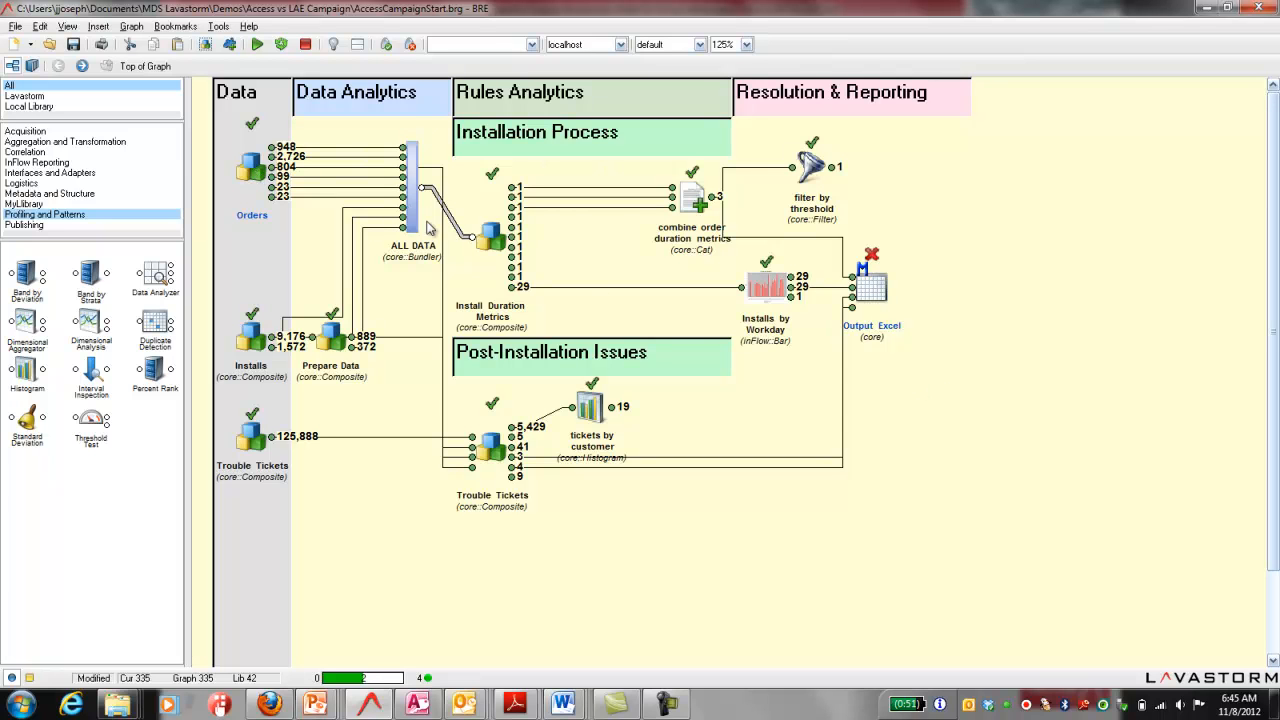
Step: Walk through the top-level graph by selecting Orders, ALL DATA, Install Duration Metrics, combine order duration metrics, Installs by Workday and Output Excel
left_click(258, 170)
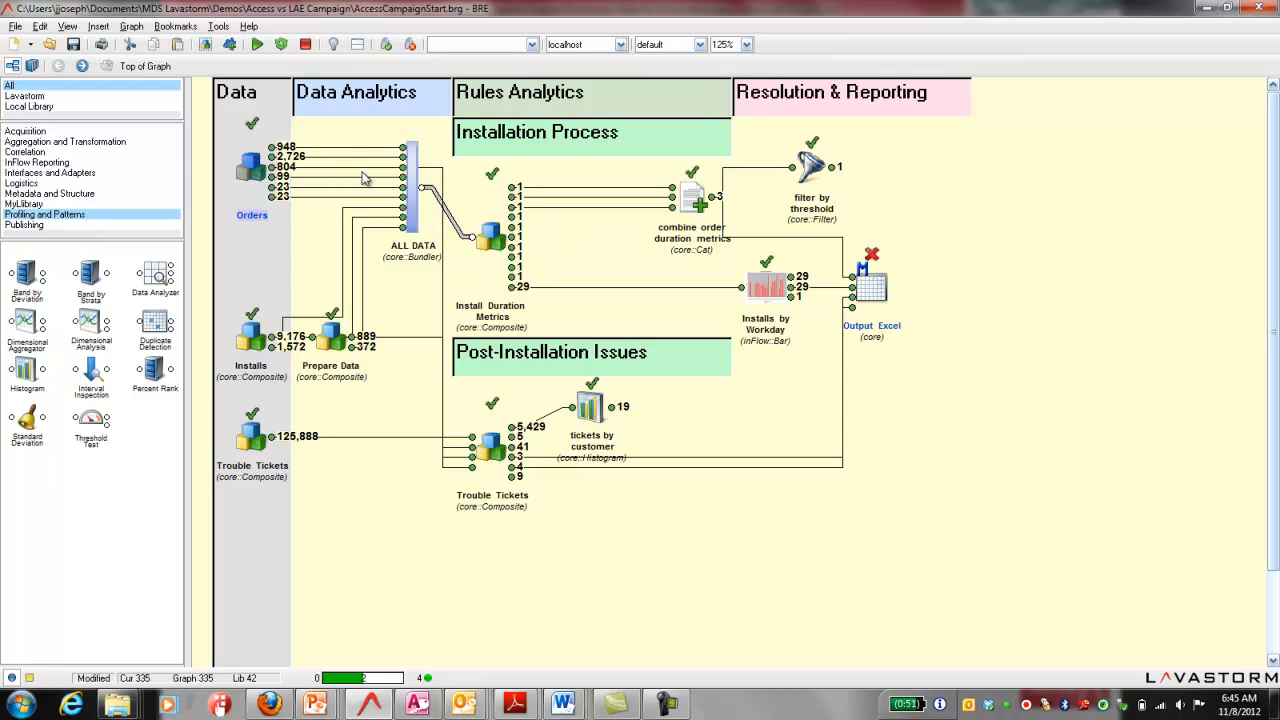
left_click(413, 185)
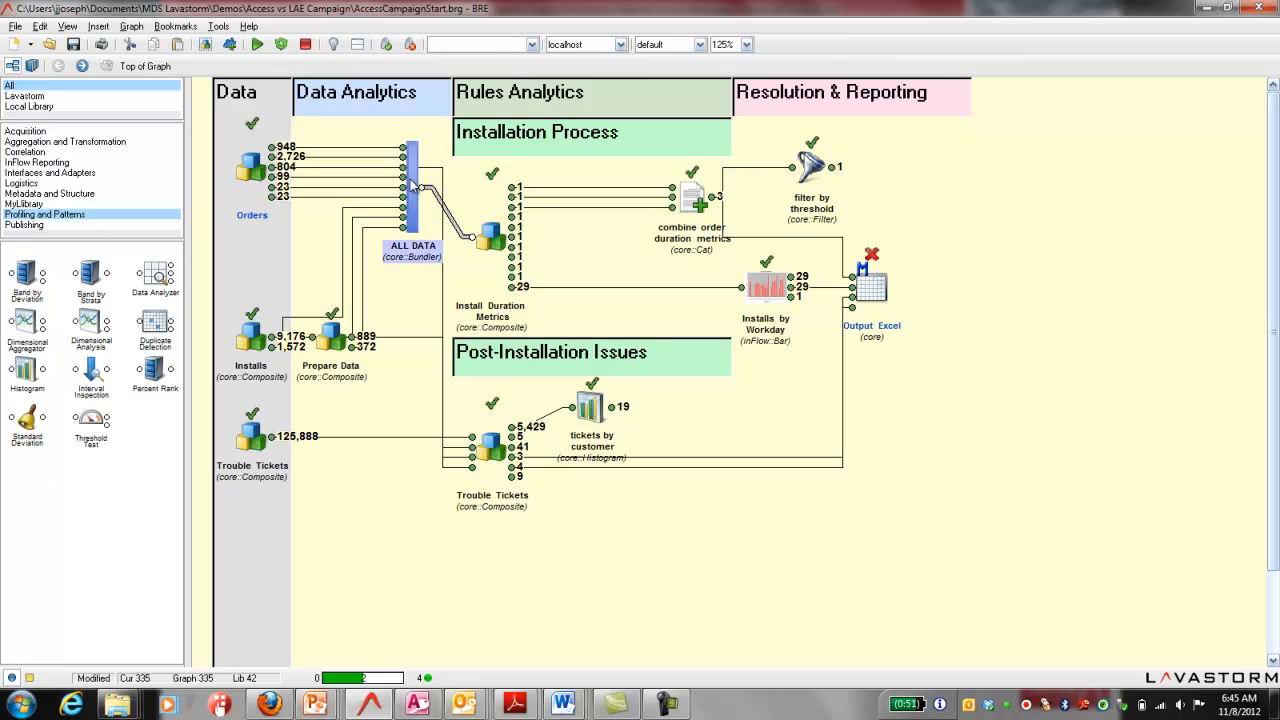
left_click(495, 242)
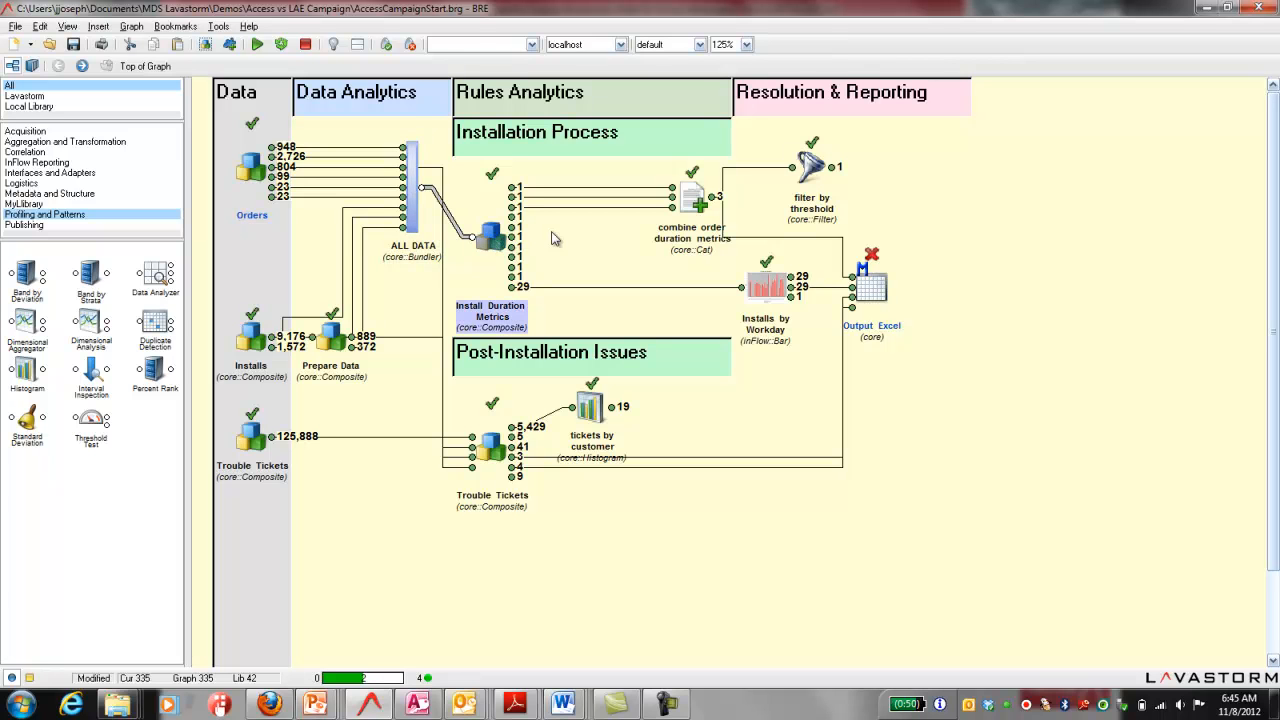
left_click(692, 200)
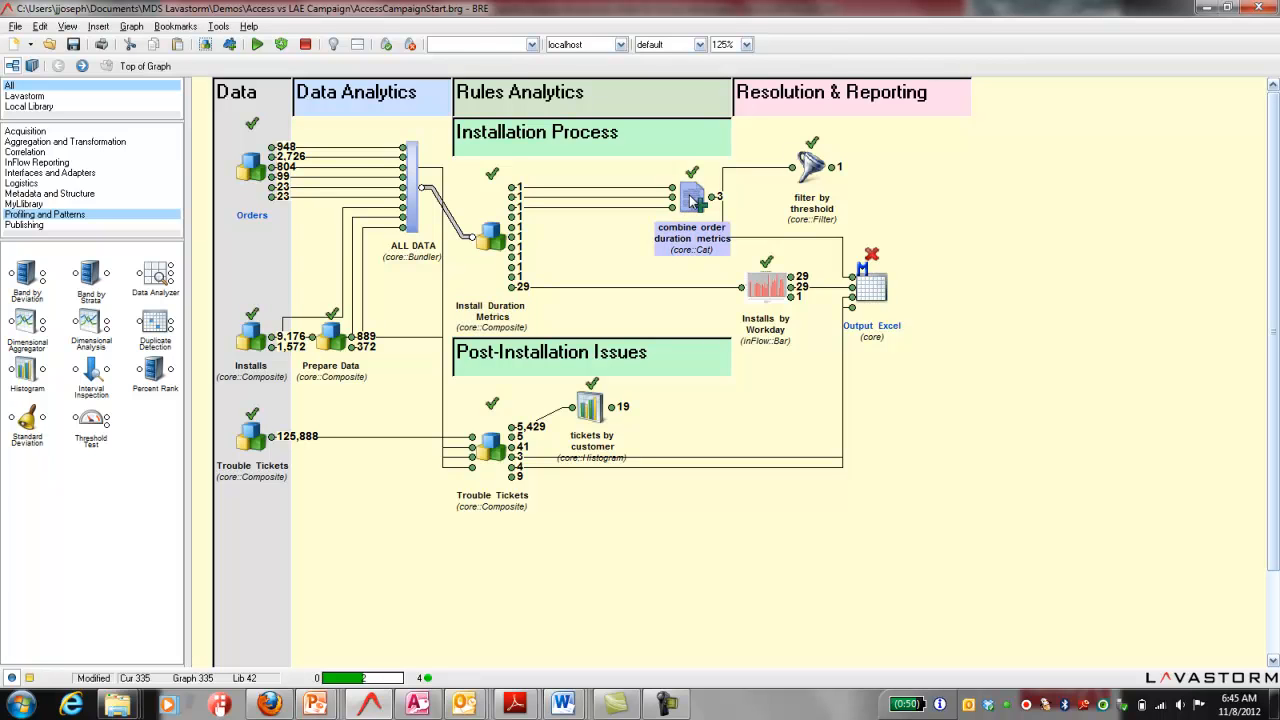
left_click(765, 285)
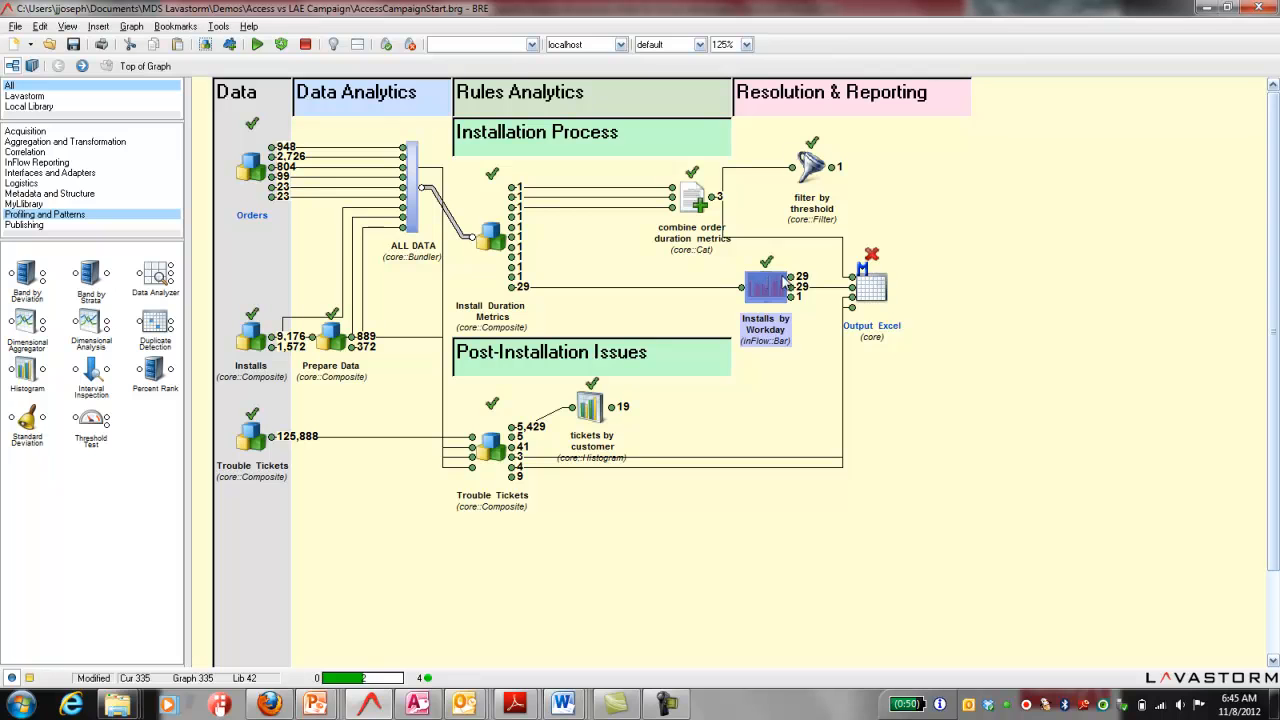
left_click(872, 290)
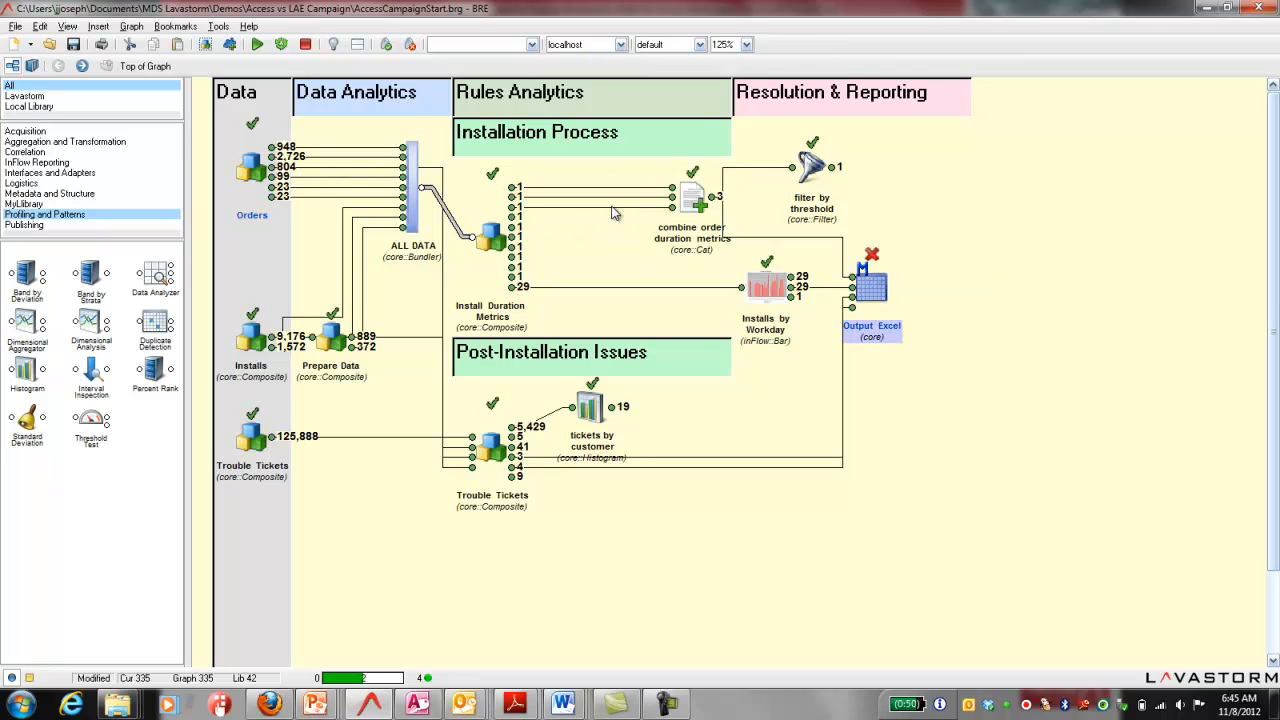
Step: Browse the node library categories Acquisition, Aggregation and Transformation, Correlation, InFlow Reporting, Interfaces and Adapters, and Publishing
mouse_move(886, 290)
left_click(27, 131)
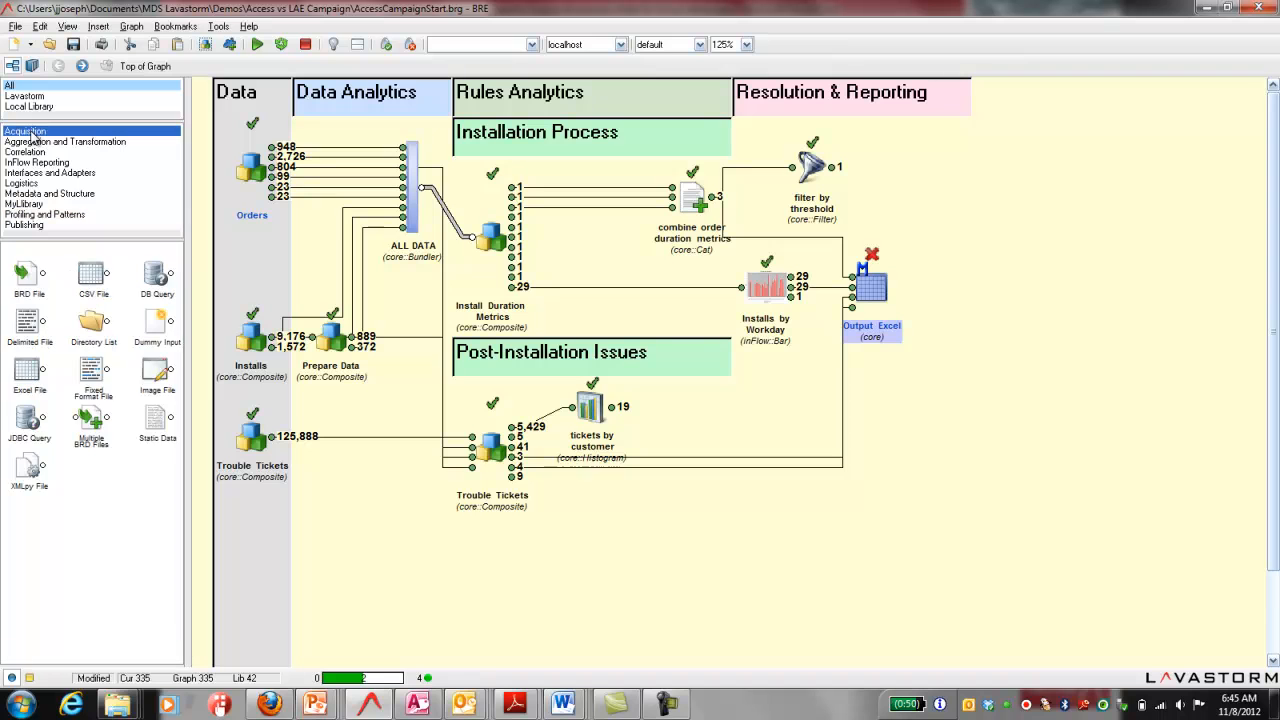
left_click(37, 147)
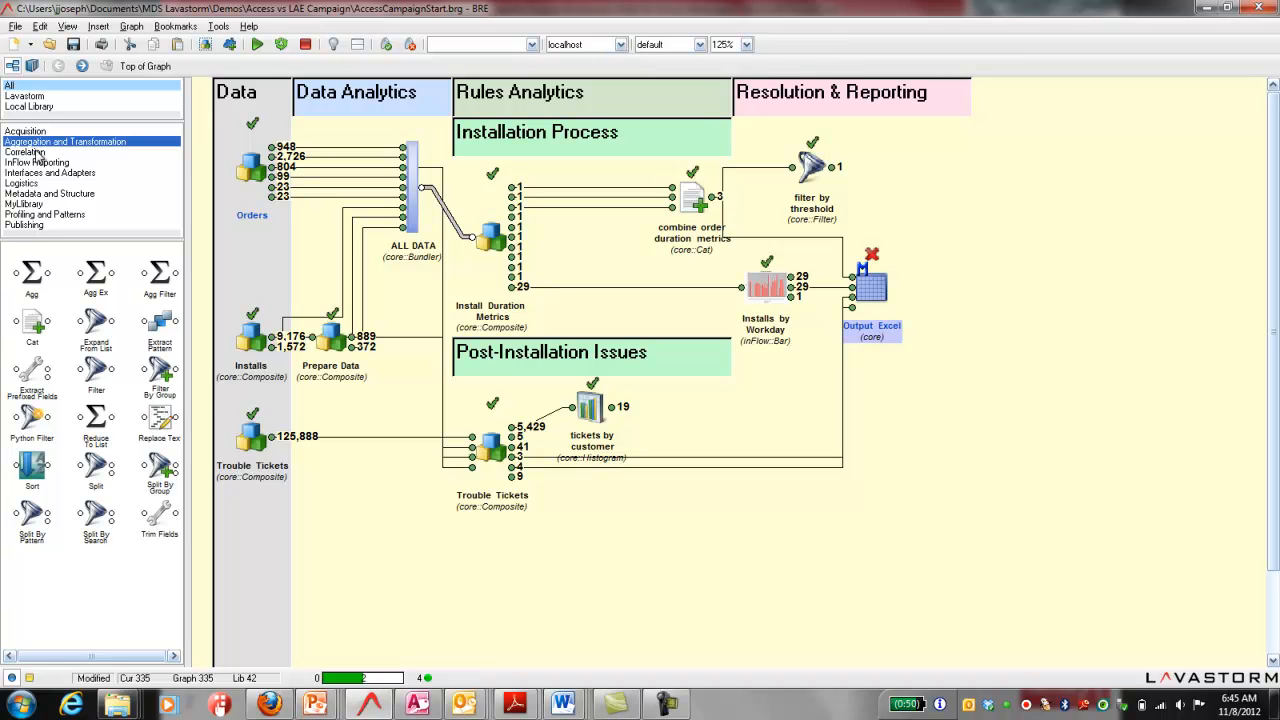
left_click(38, 154)
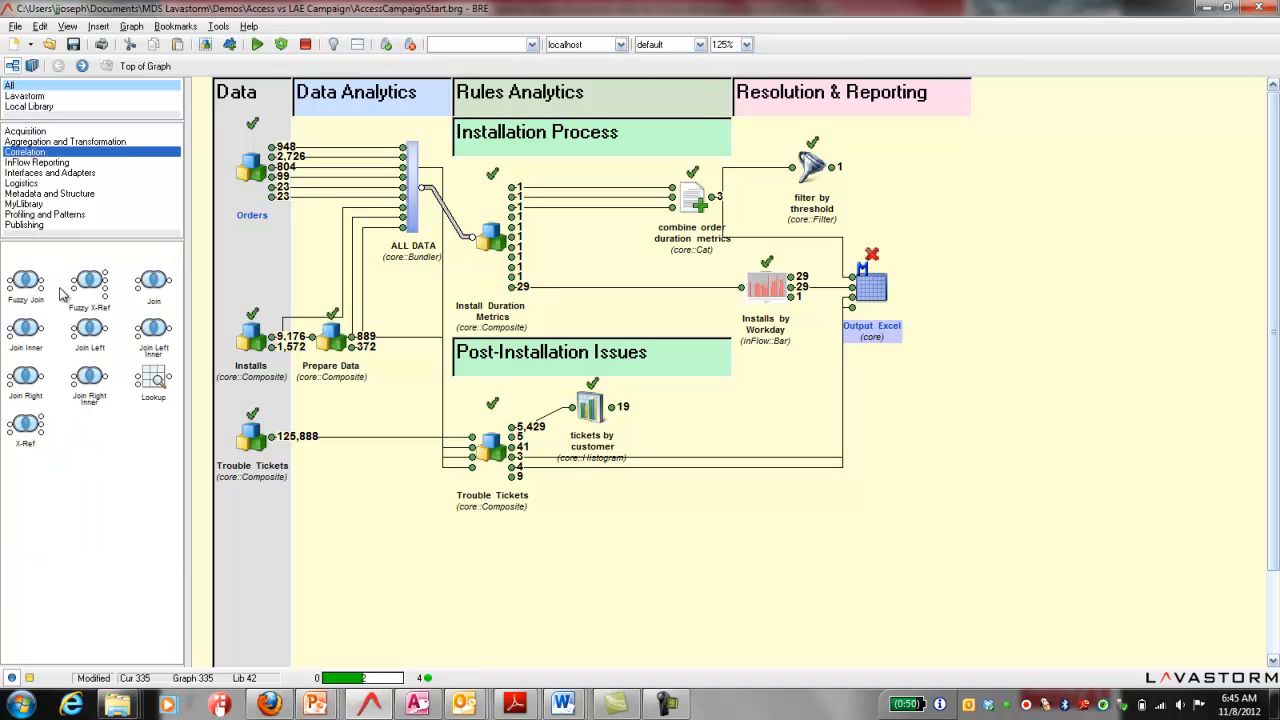
left_click(47, 164)
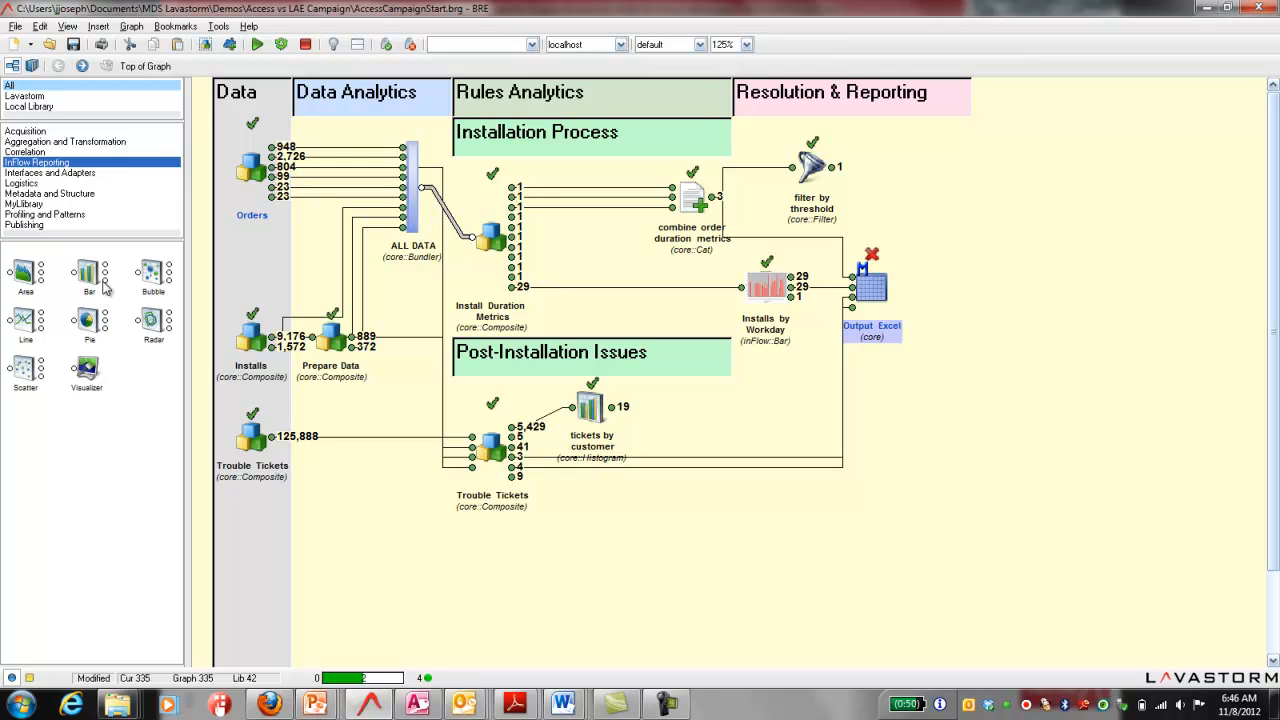
left_click(47, 174)
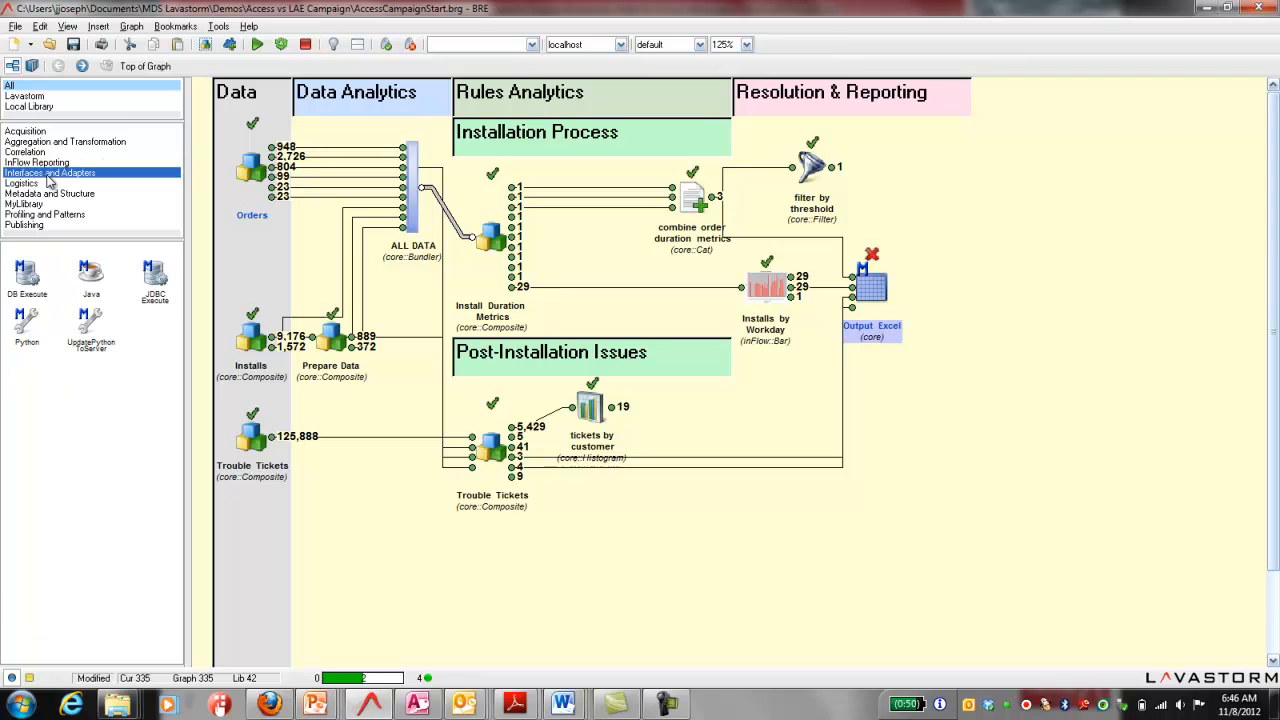
left_click(45, 226)
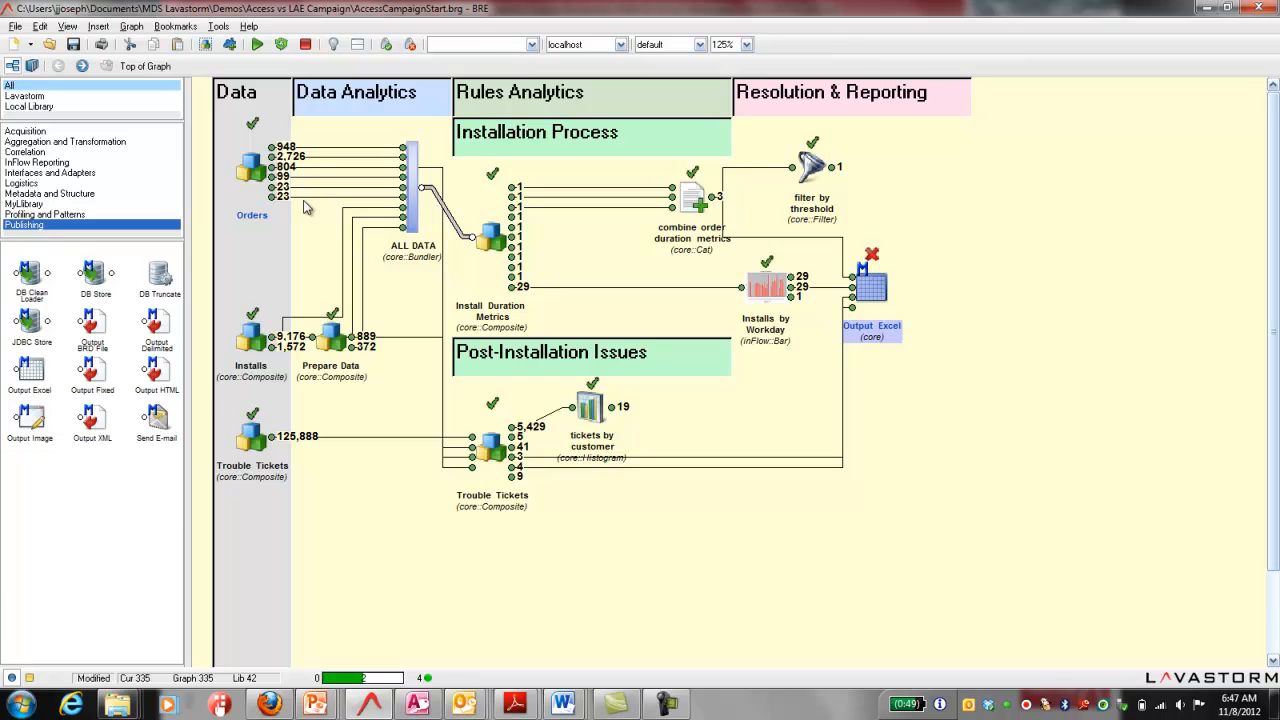
Step: Examine the contents of the Orders, Installs and Trouble Tickets data composites, returning to the top of the graph after each
double_click(255, 172)
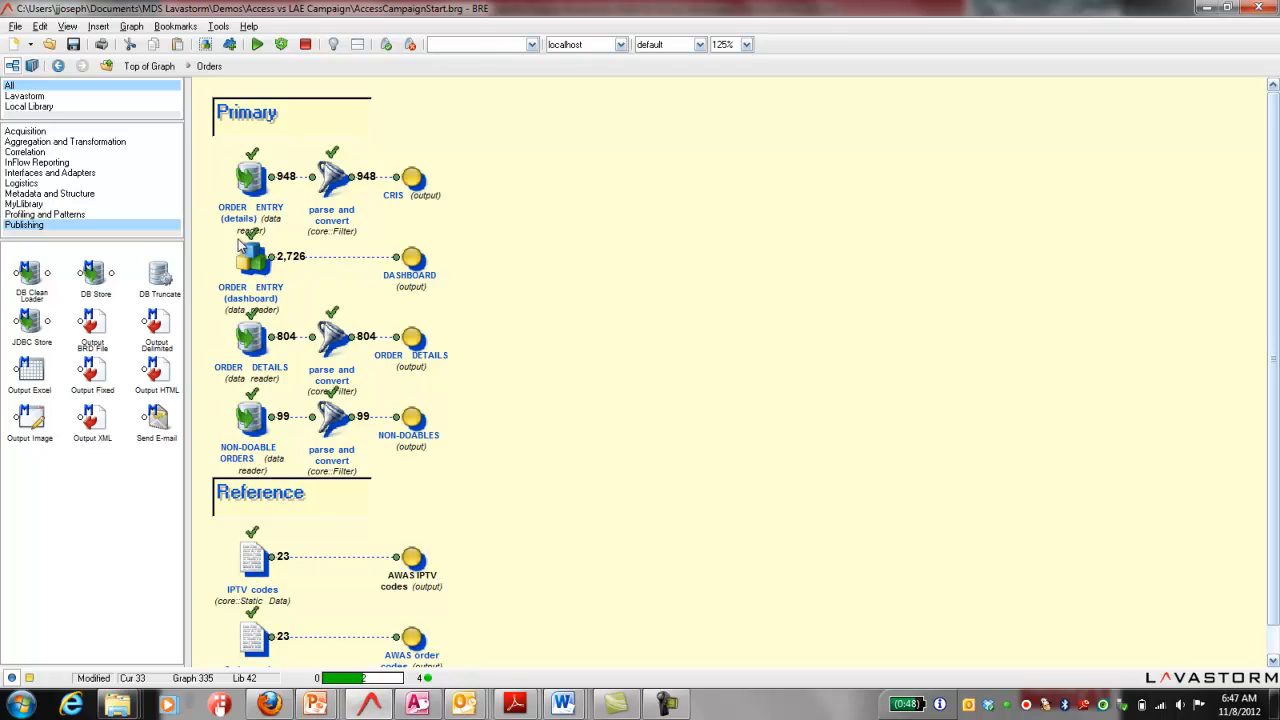
left_click(58, 67)
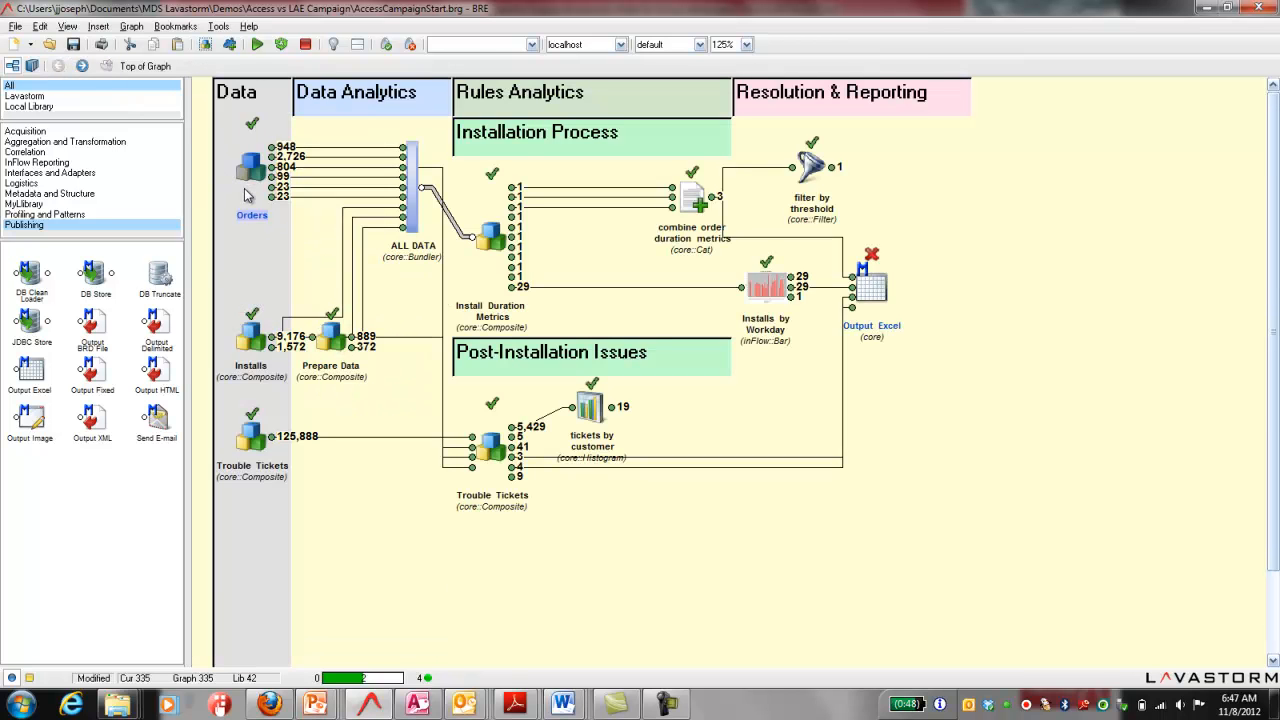
double_click(250, 338)
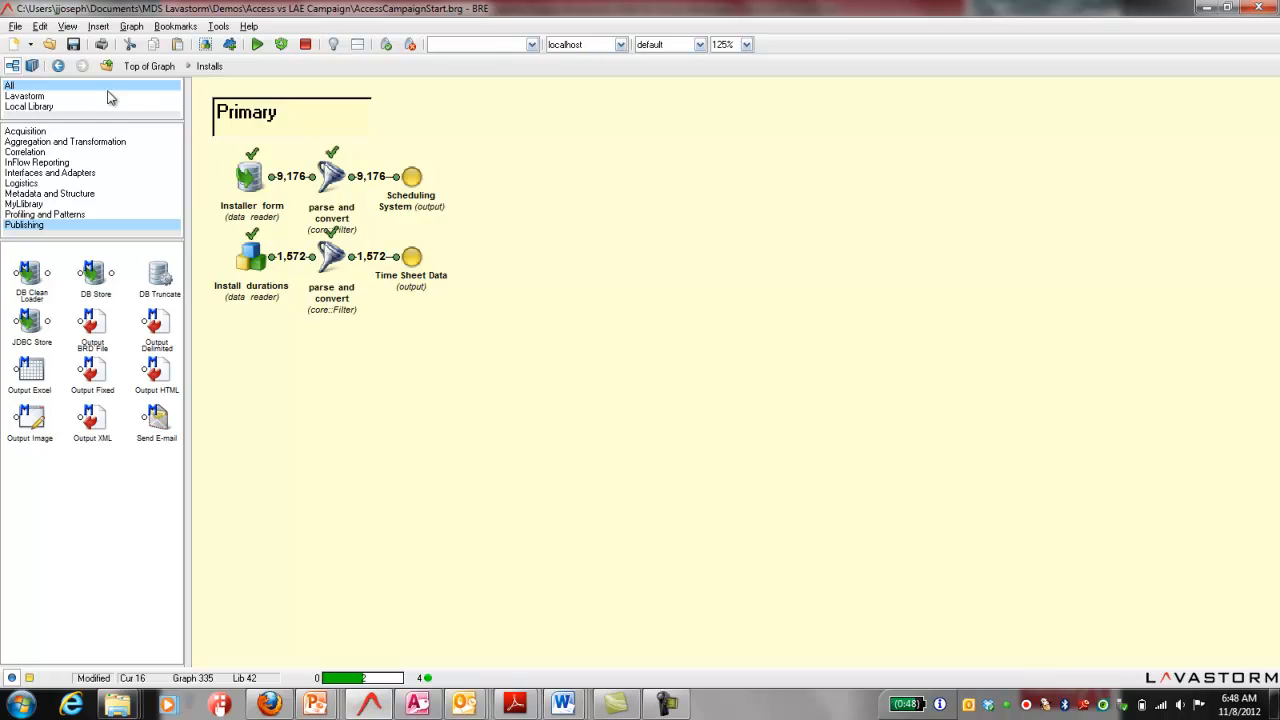
left_click(58, 65)
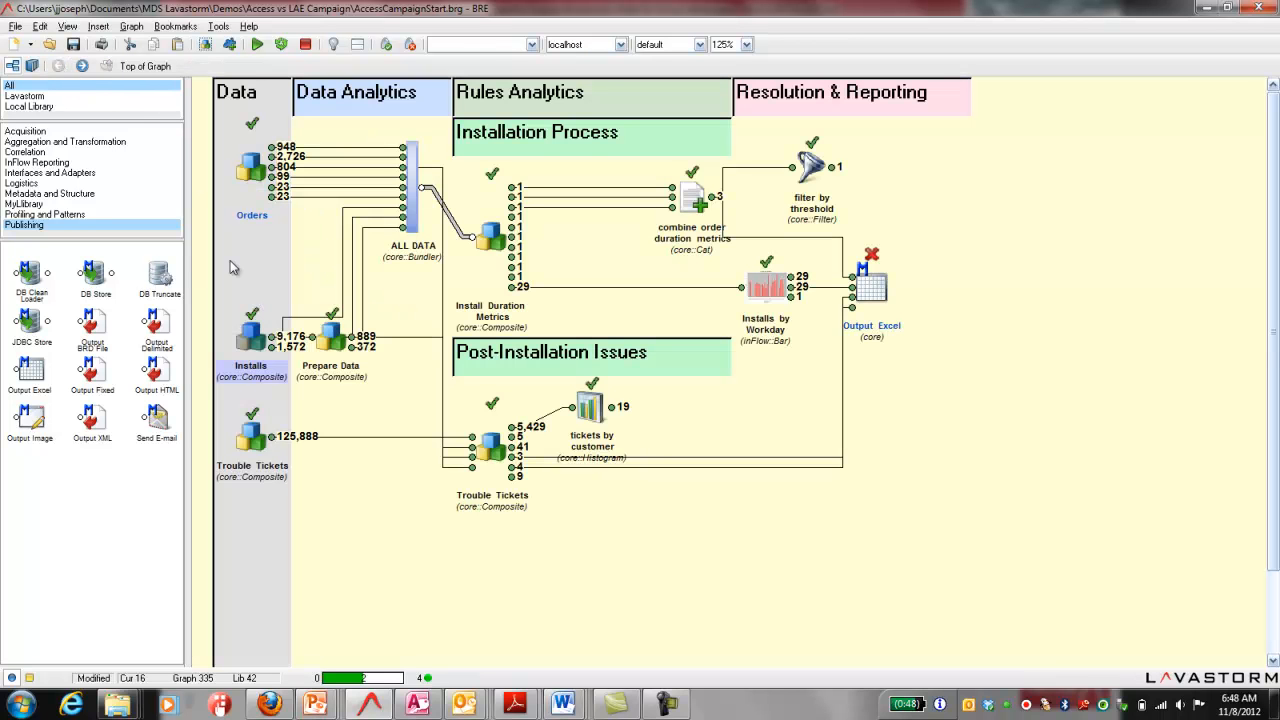
double_click(251, 437)
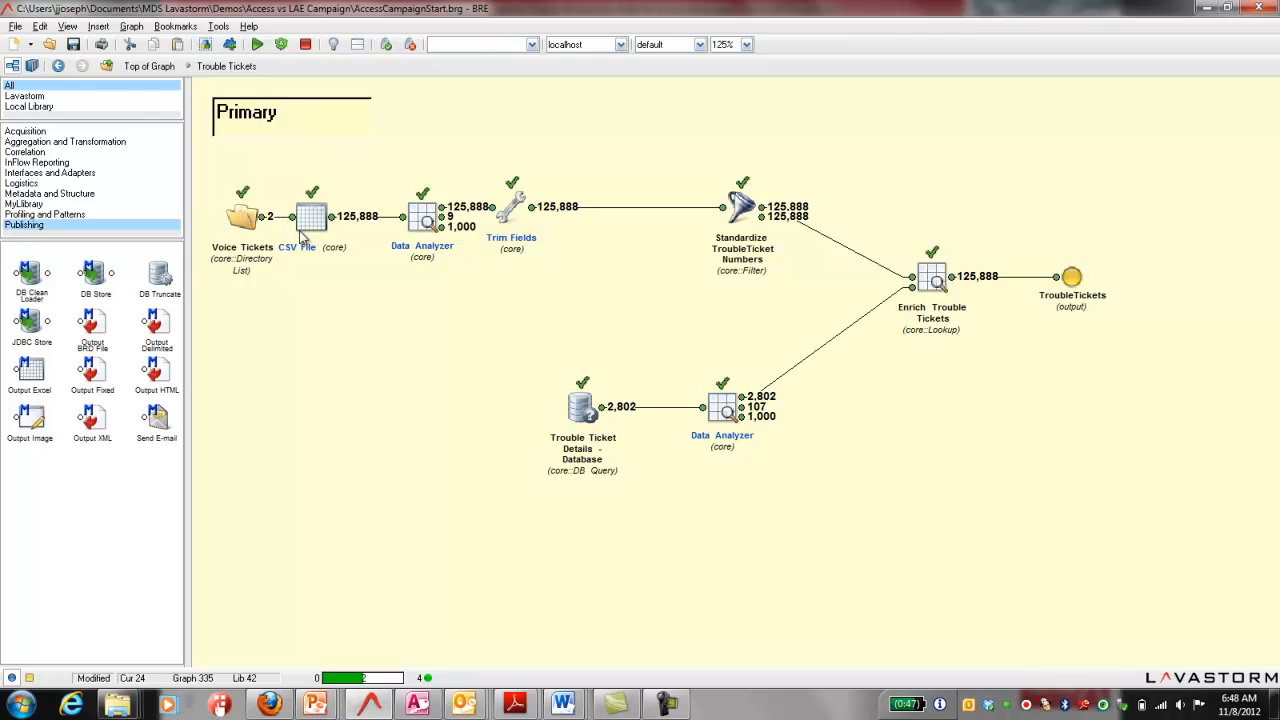
left_click(60, 66)
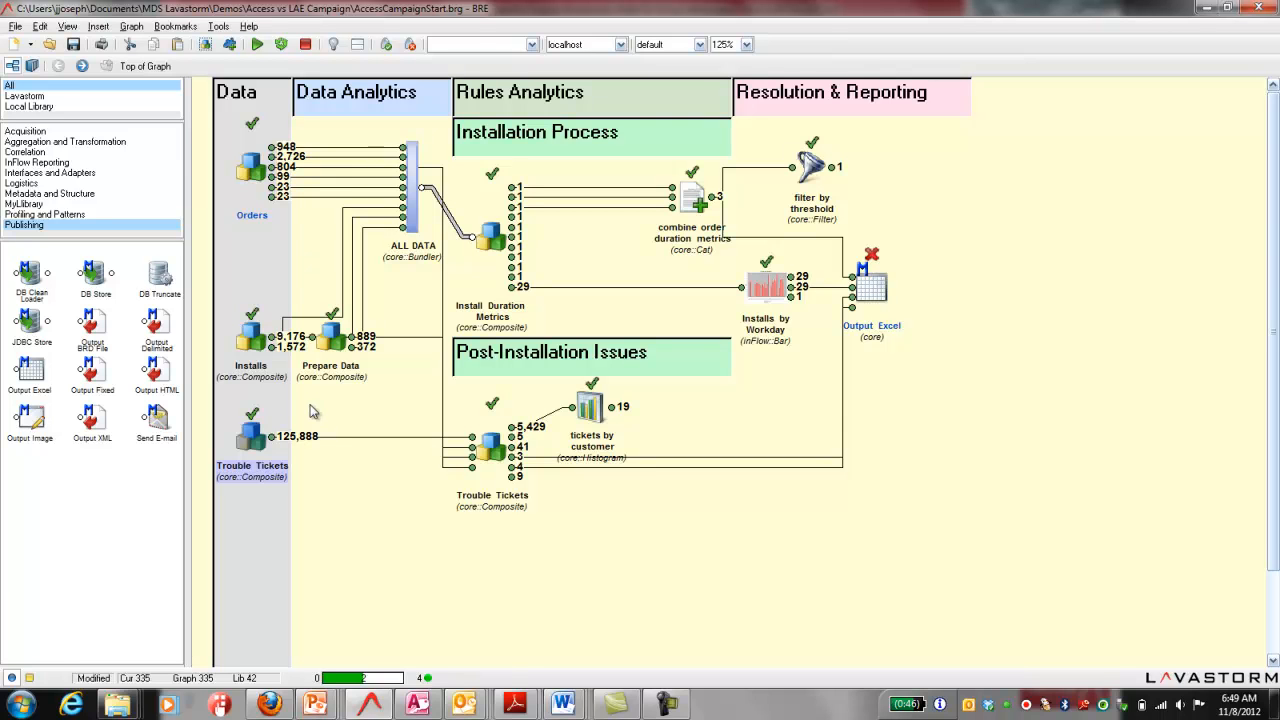
Step: Inside the Trouble Tickets data composite, review the Voice Tickets directory list's parameters and its output file list
double_click(253, 441)
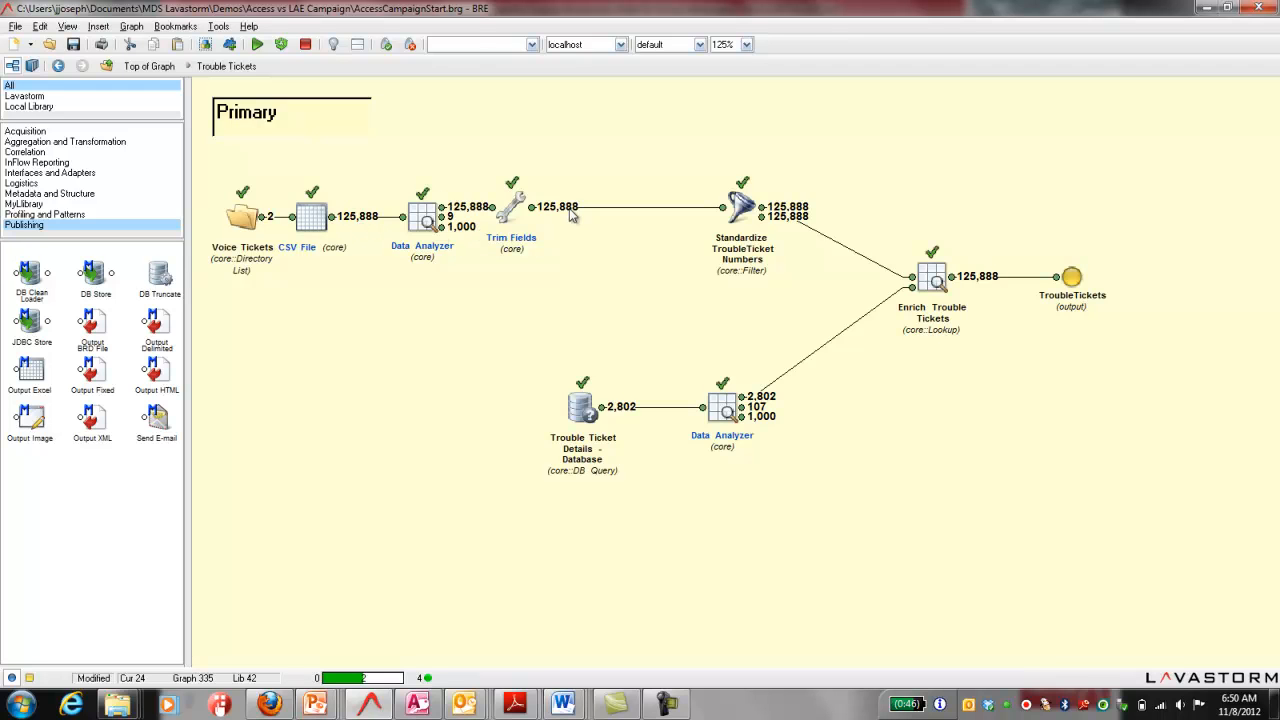
double_click(245, 219)
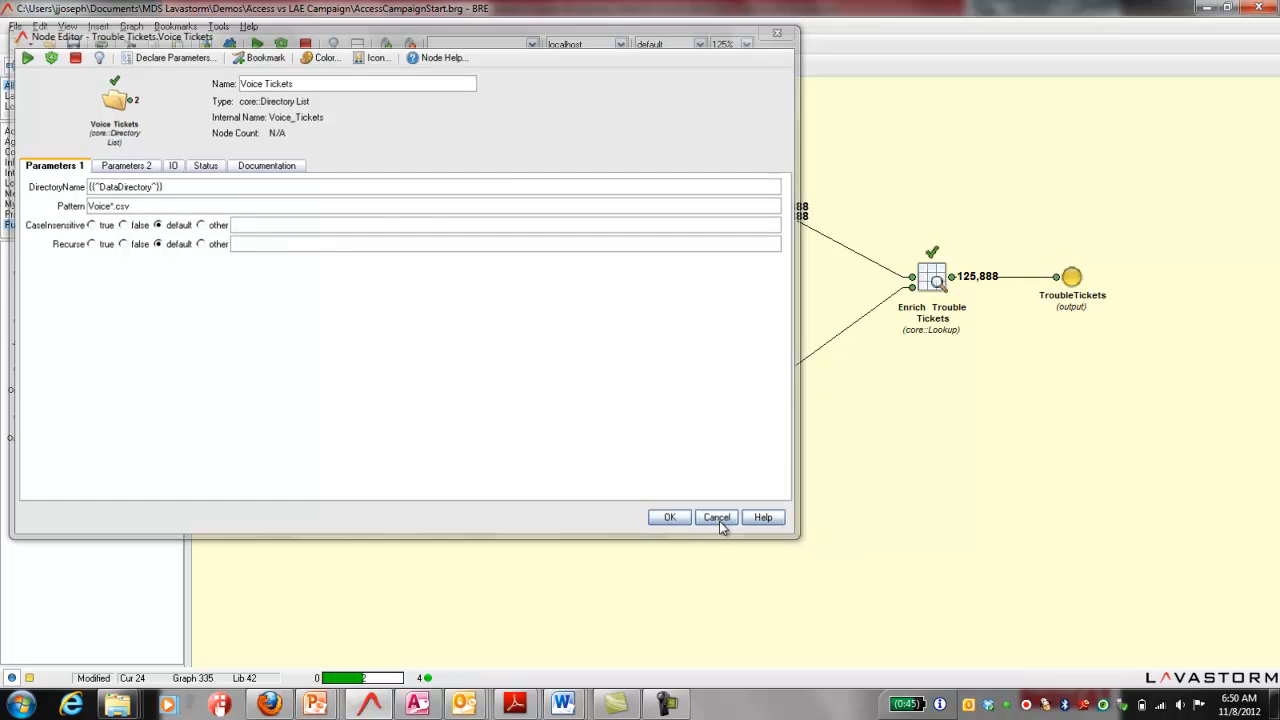
left_click(720, 519)
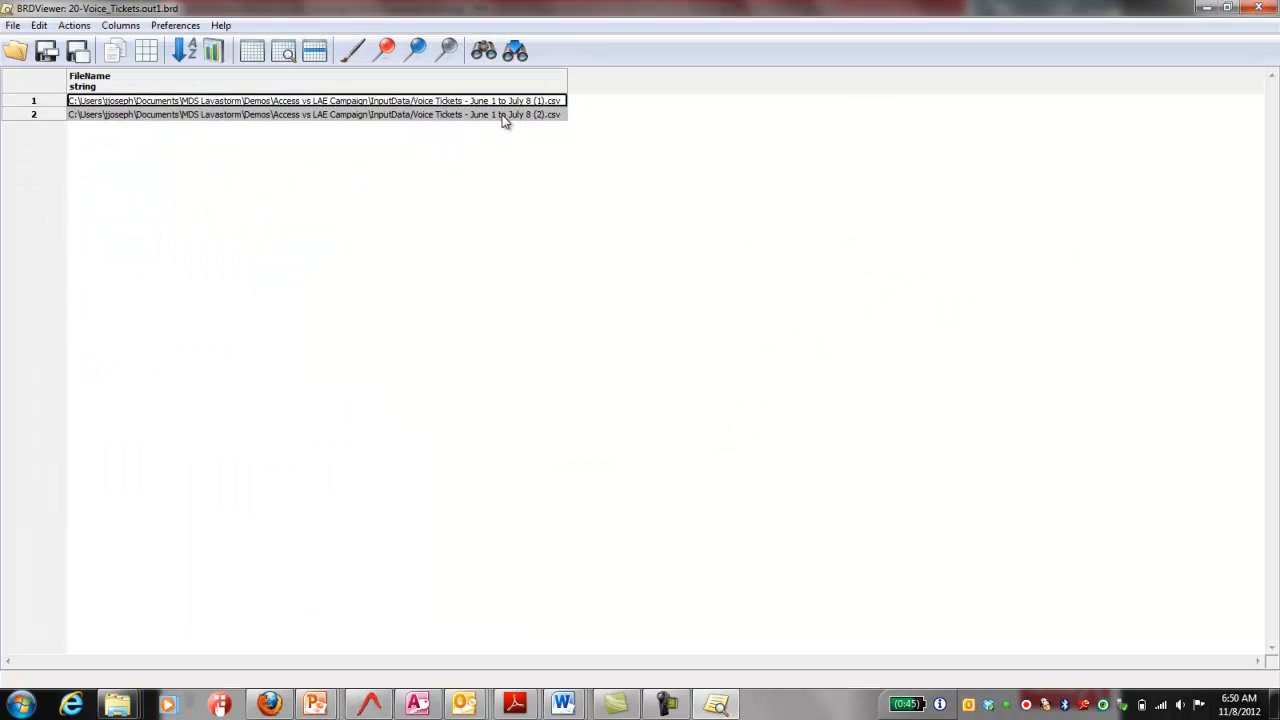
left_click(1258, 7)
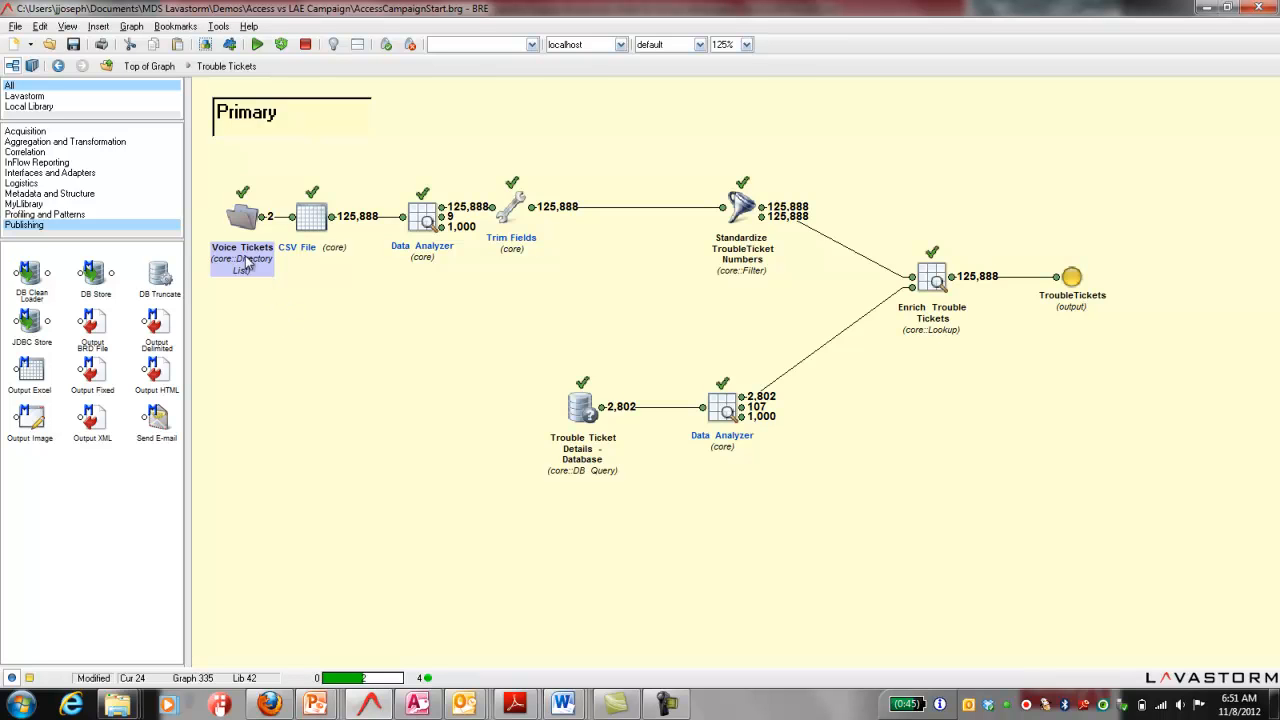
Step: View the CSV File node's output records and the analysis output of the Data Analyzer that follows it
double_click(332, 220)
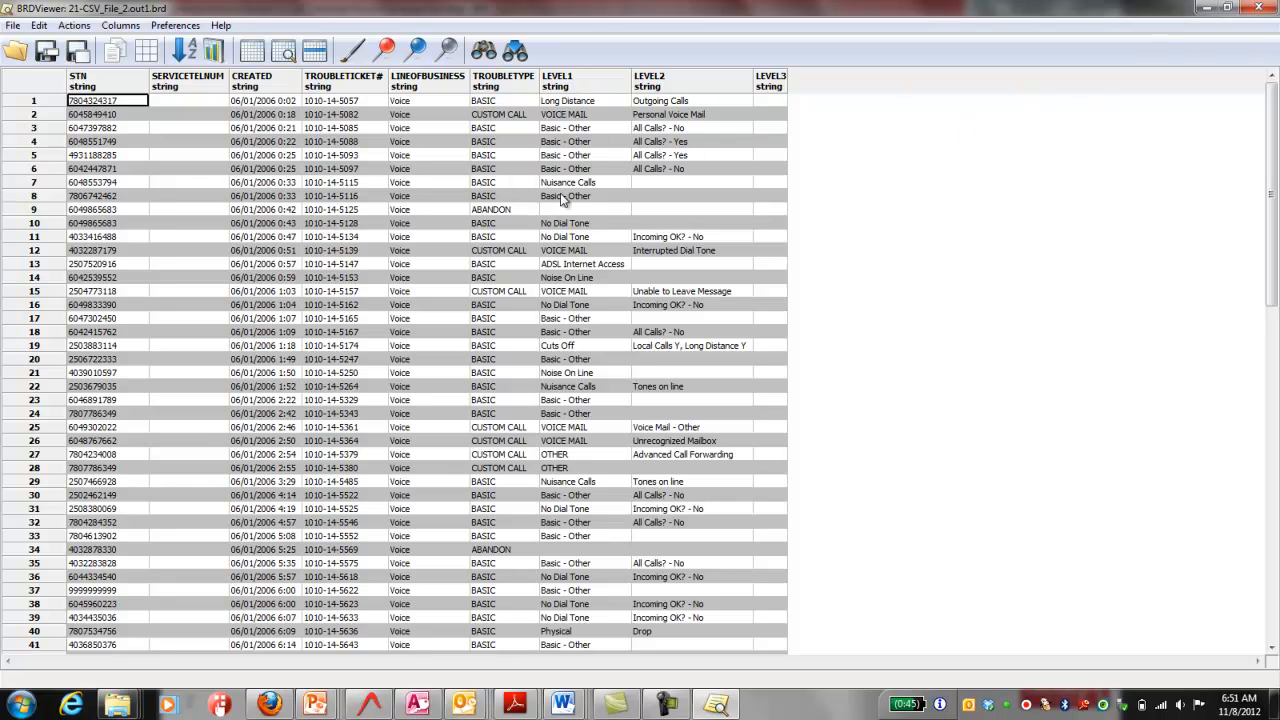
left_click(1258, 8)
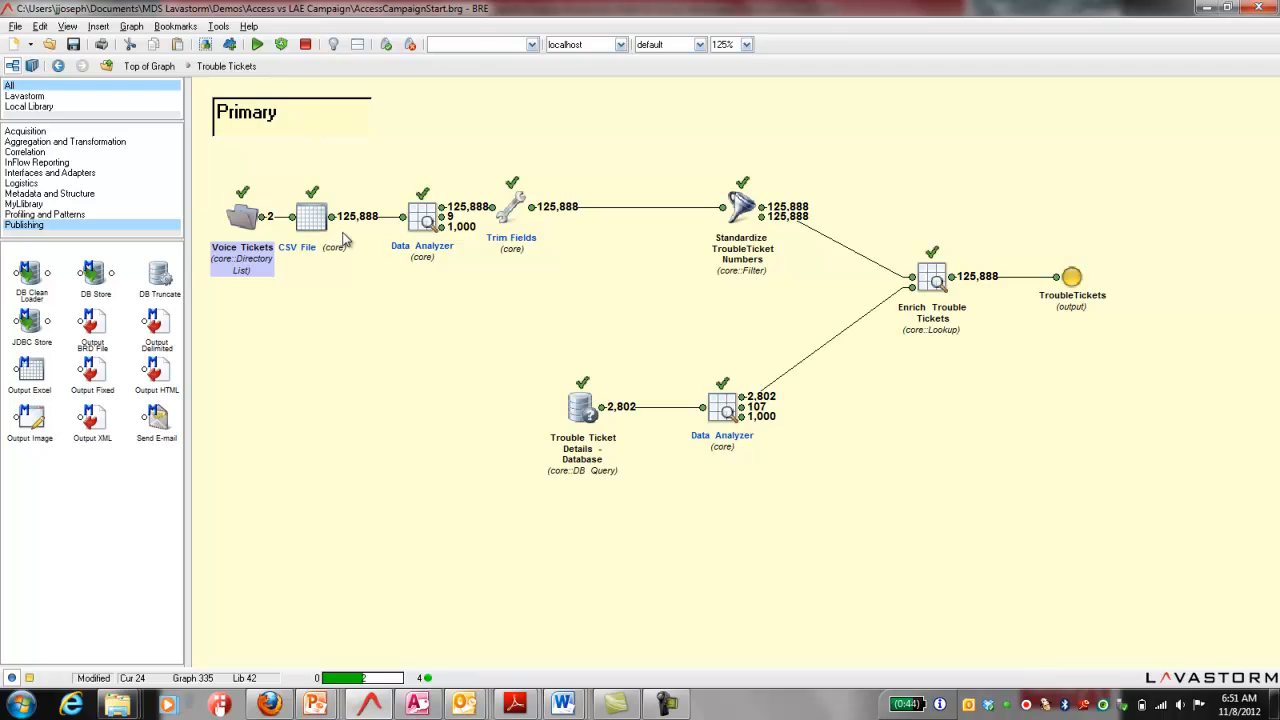
double_click(441, 215)
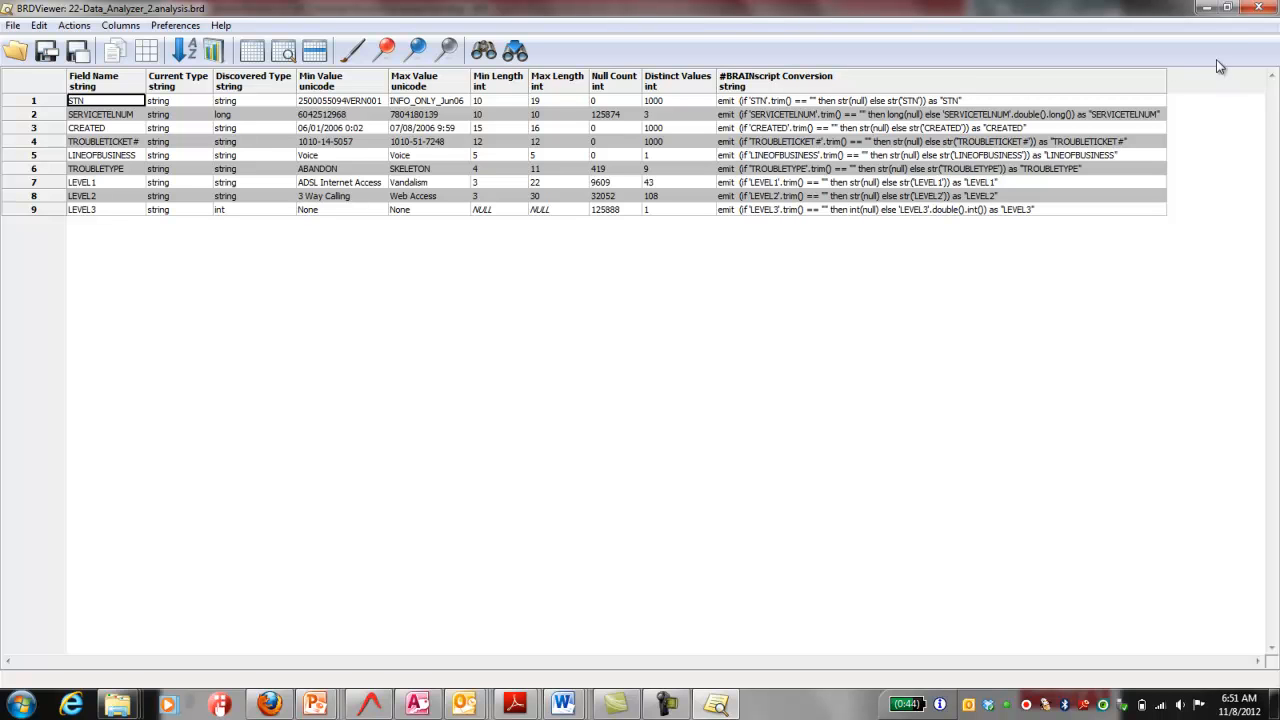
left_click(1258, 8)
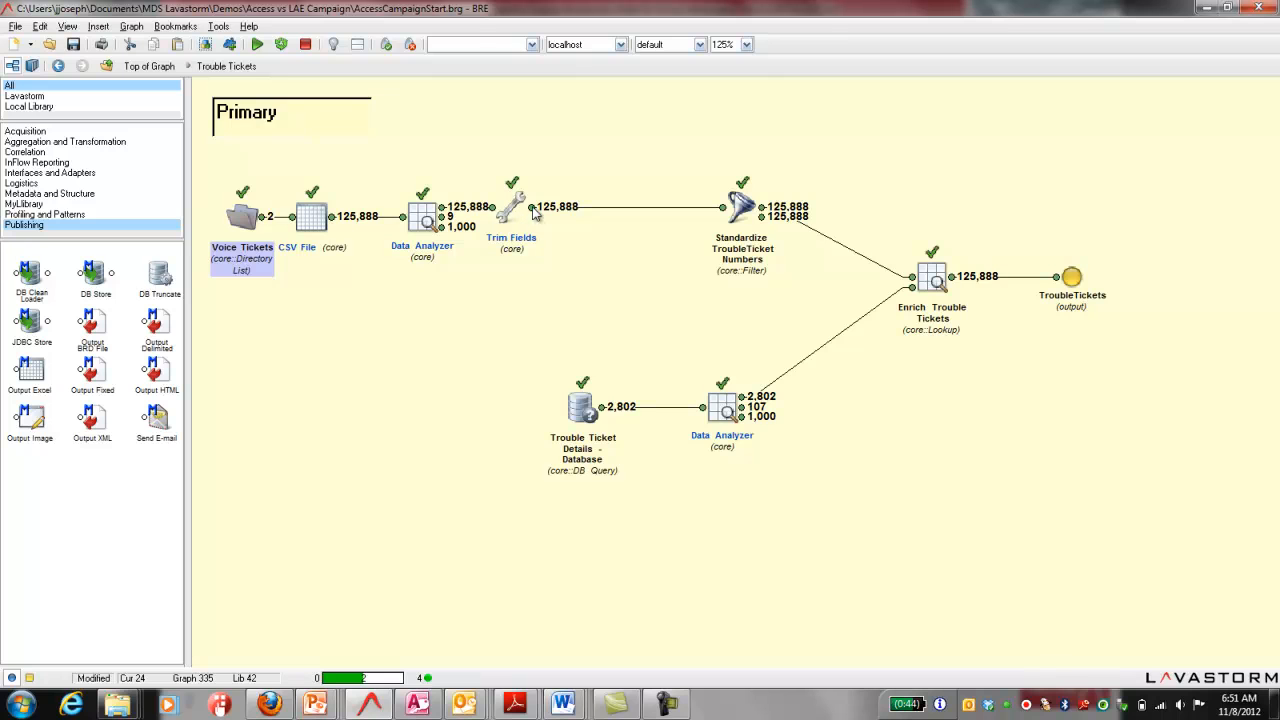
Step: Review the Standardize TroubleTicket Numbers filter script without keeping changes, and view the Trouble Ticket Details - Database query output
double_click(738, 210)
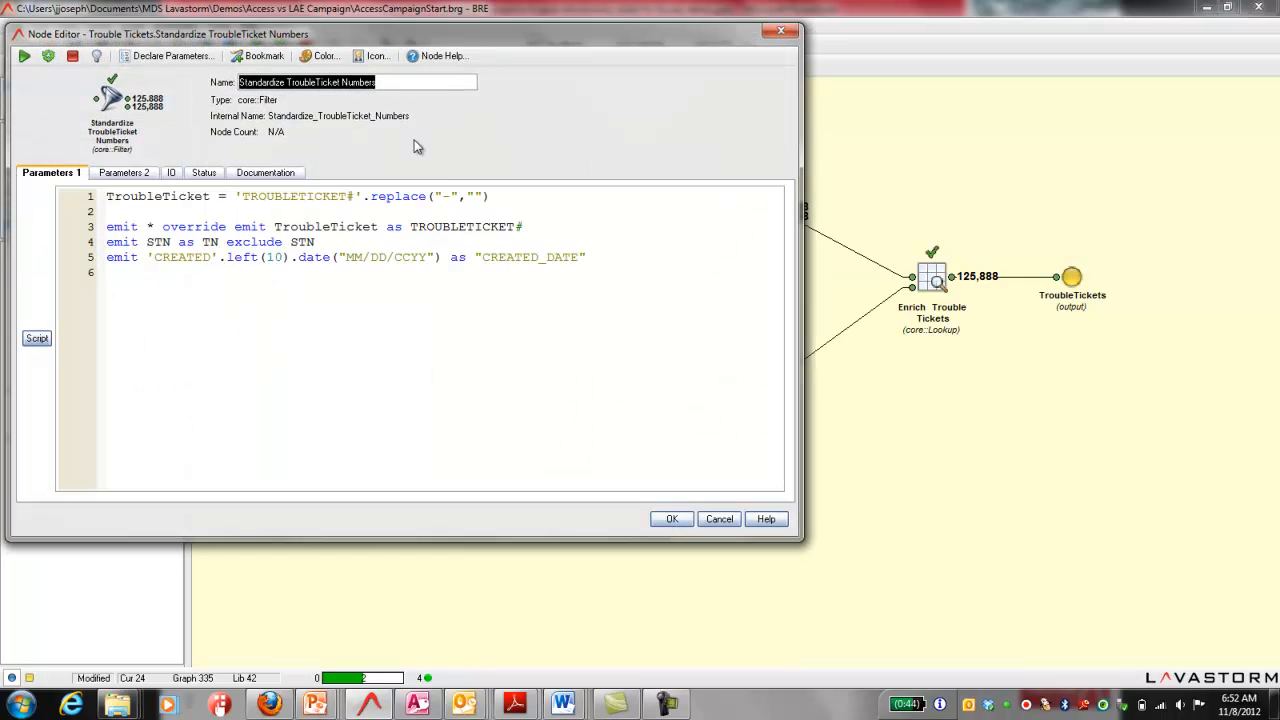
left_click(447, 196)
type("-")
left_click(720, 520)
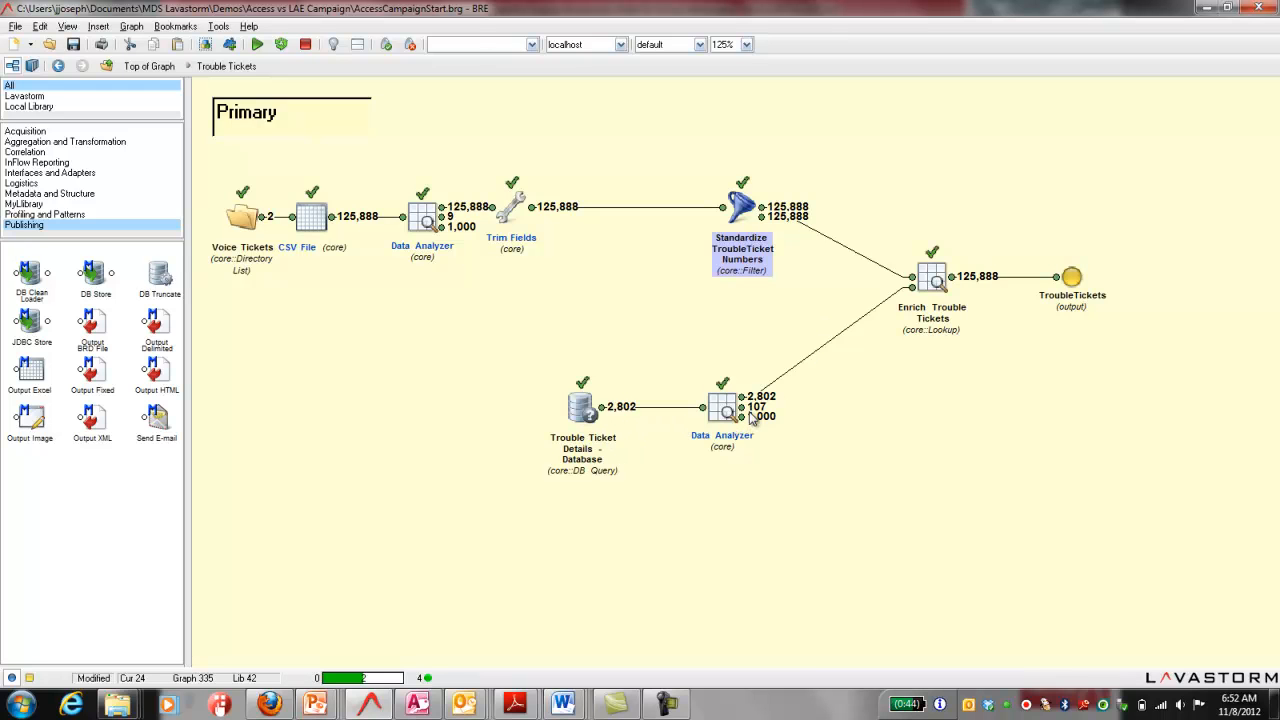
double_click(603, 406)
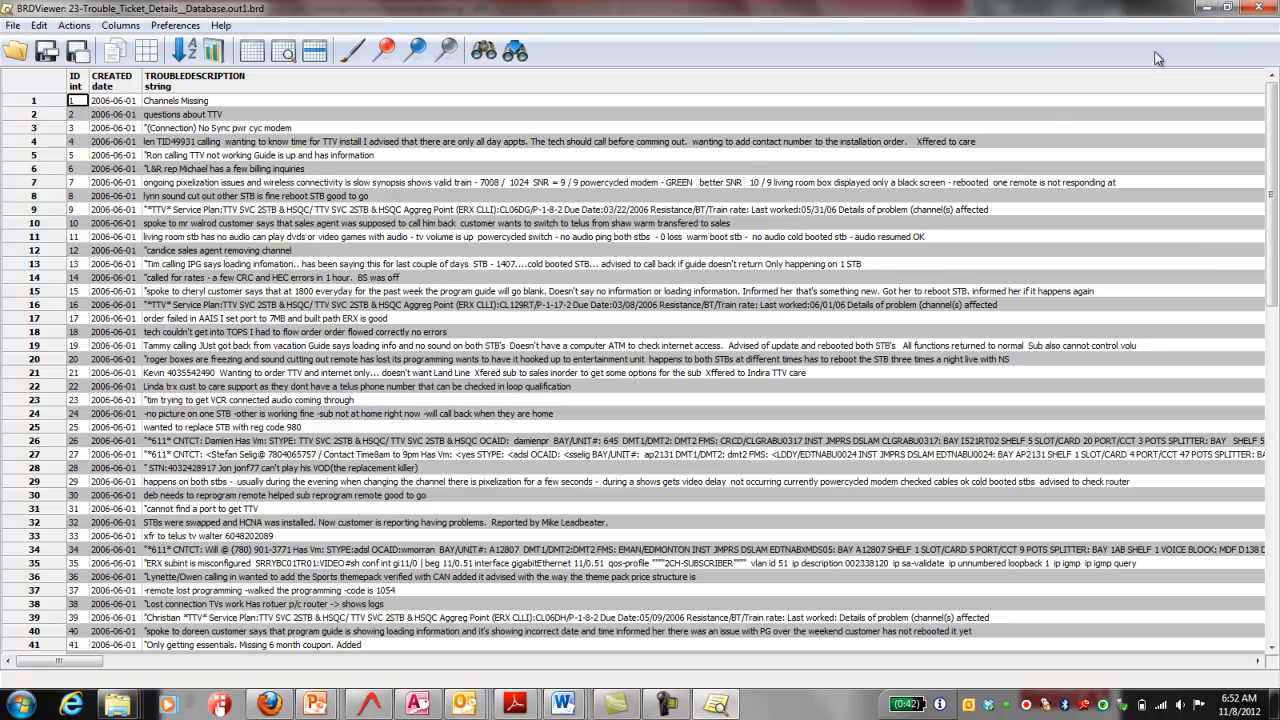
left_click(1262, 9)
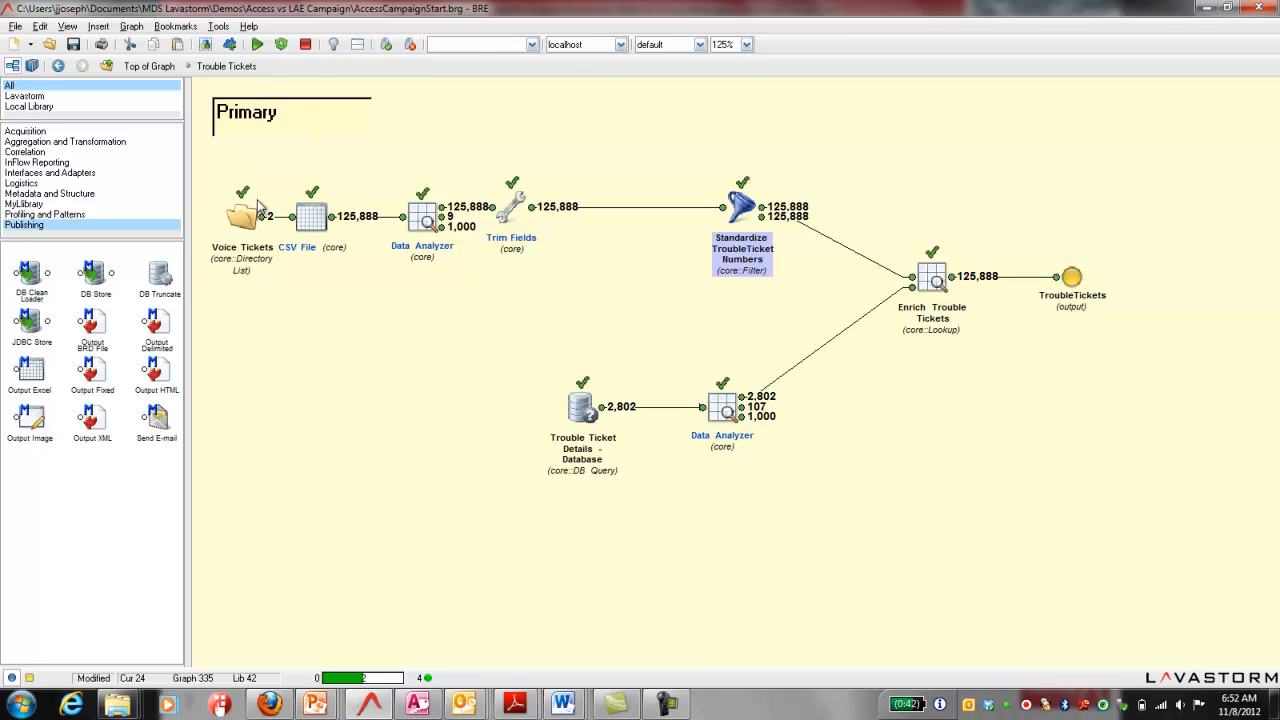
Step: Duplicate the Voice Tickets, CSV File, Data Analyzer and Trim Fields chain and place the copy directly below the original
mouse_move(204, 161)
left_mouse_down()
mouse_move(300, 248)
mouse_move(392, 288)
mouse_move(604, 318)
left_mouse_up()
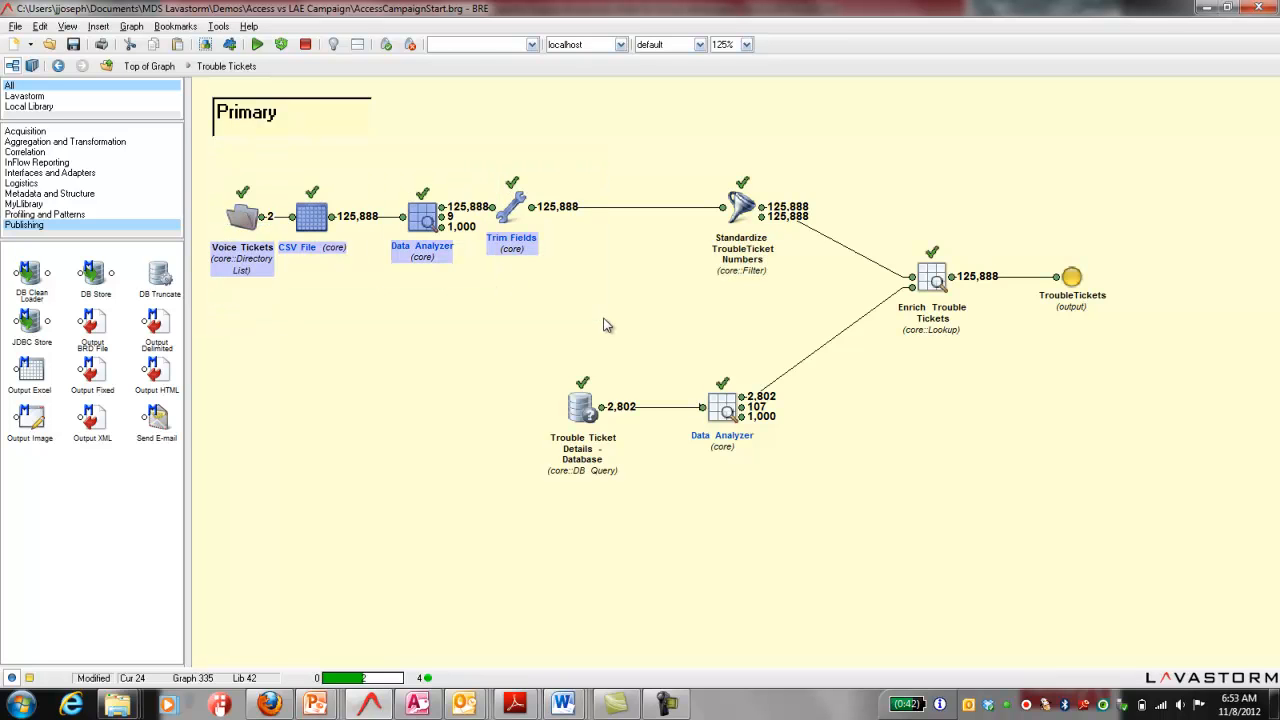
key("ctrl+v")
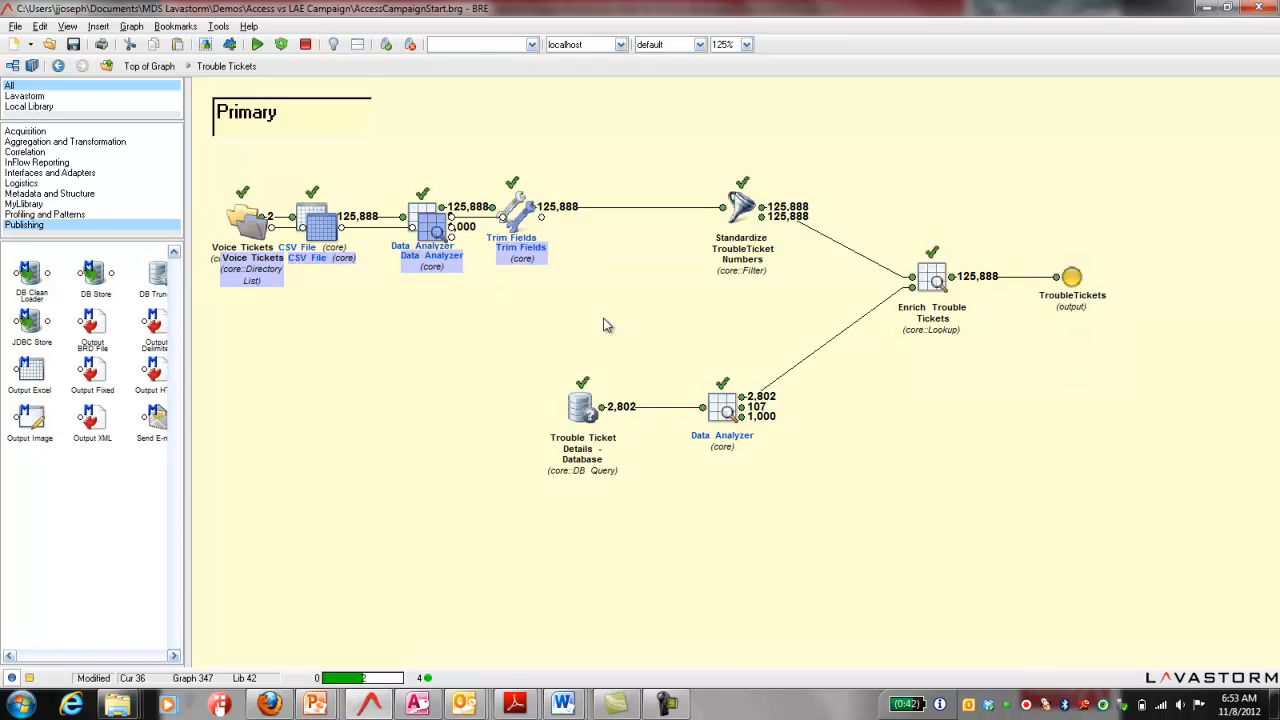
left_click_drag(248, 236, 242, 313)
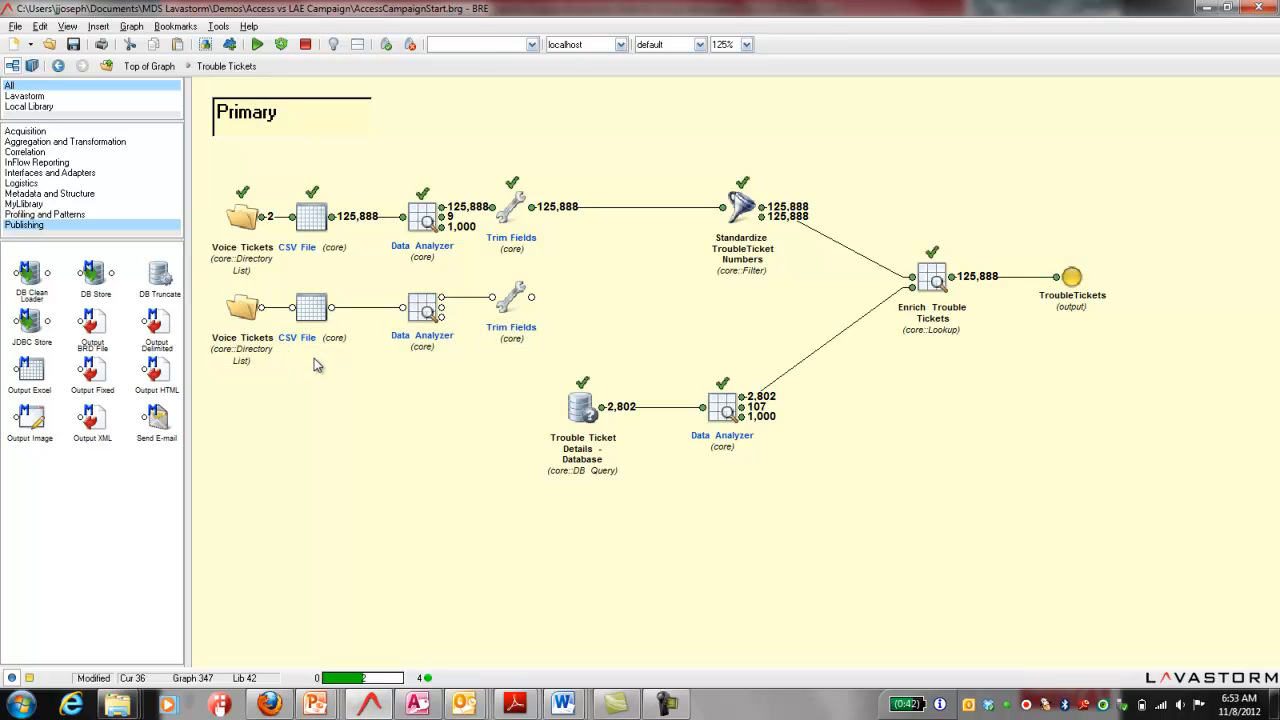
Step: Rename the copied Voice Tickets directory list as "Internet Tickets" and replace "Voice" with ".NET" in its CSV file pattern
double_click(245, 312)
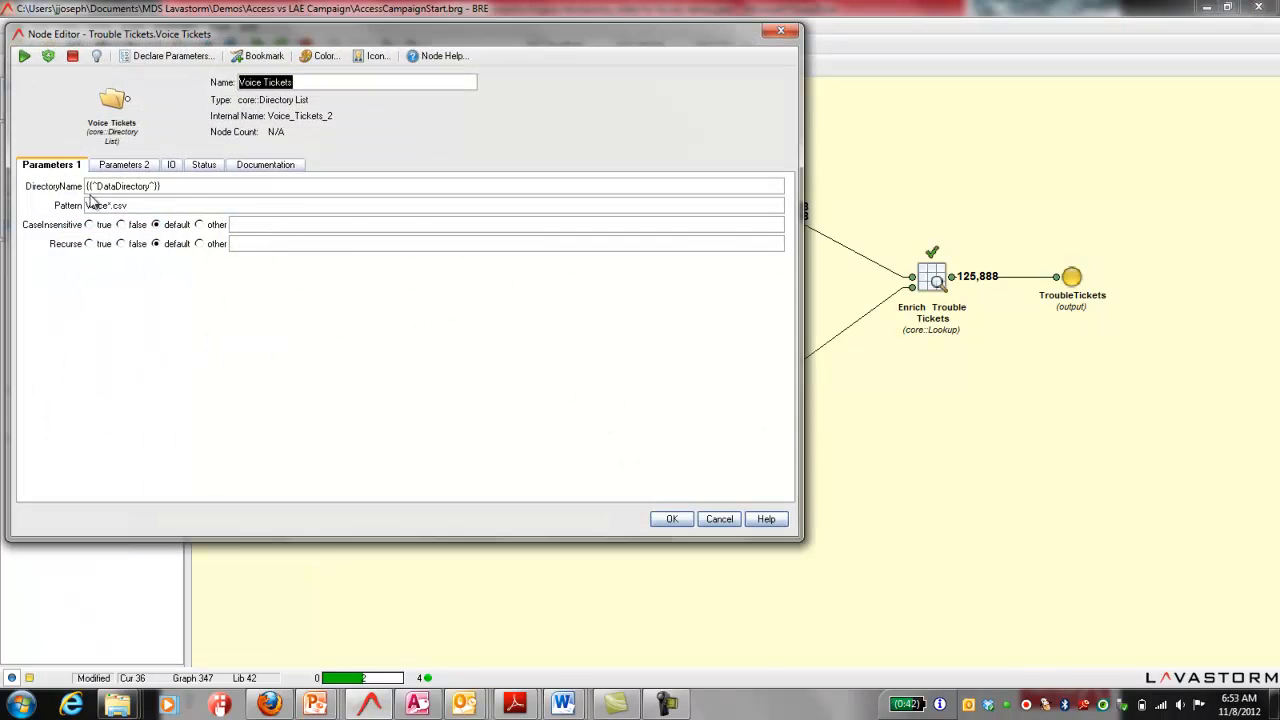
type("Internet Tickets")
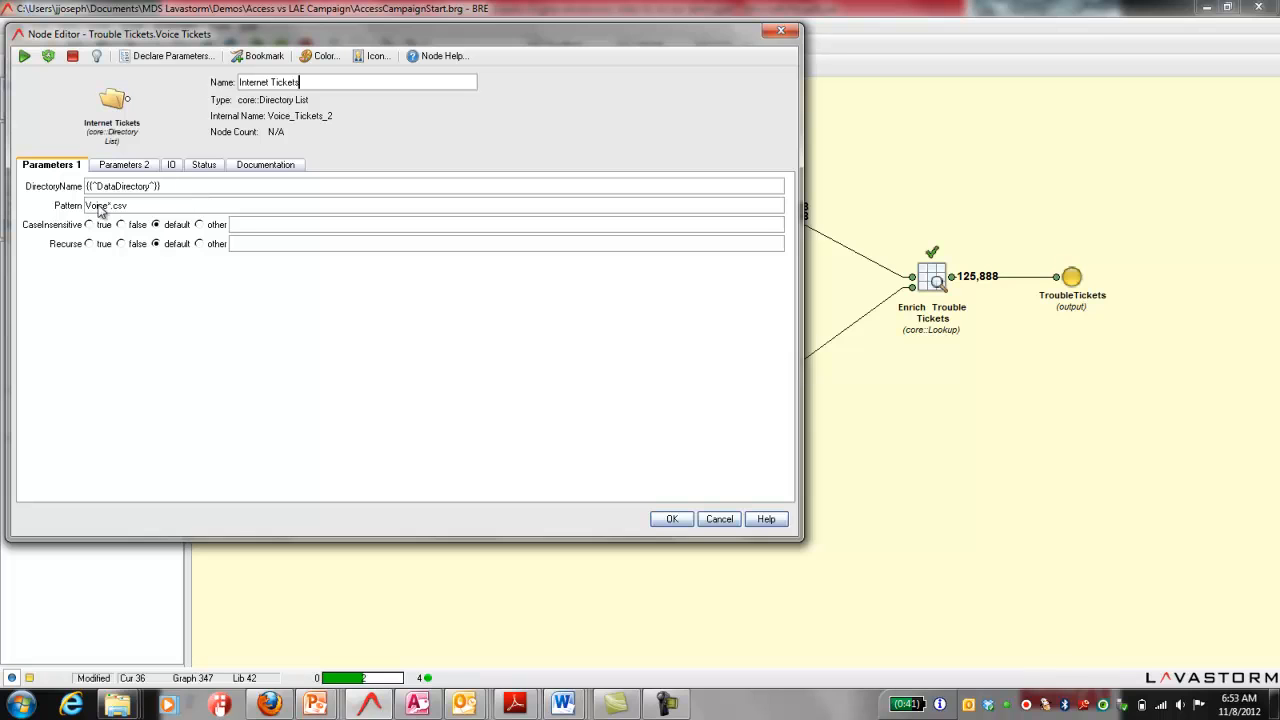
left_click(108, 206)
type("\\V")
key("BackSpace")
key("BackSpace")
key("BackSpace")
key("BackSpace")
key("BackSpace")
type(".NET")
left_click(672, 520)
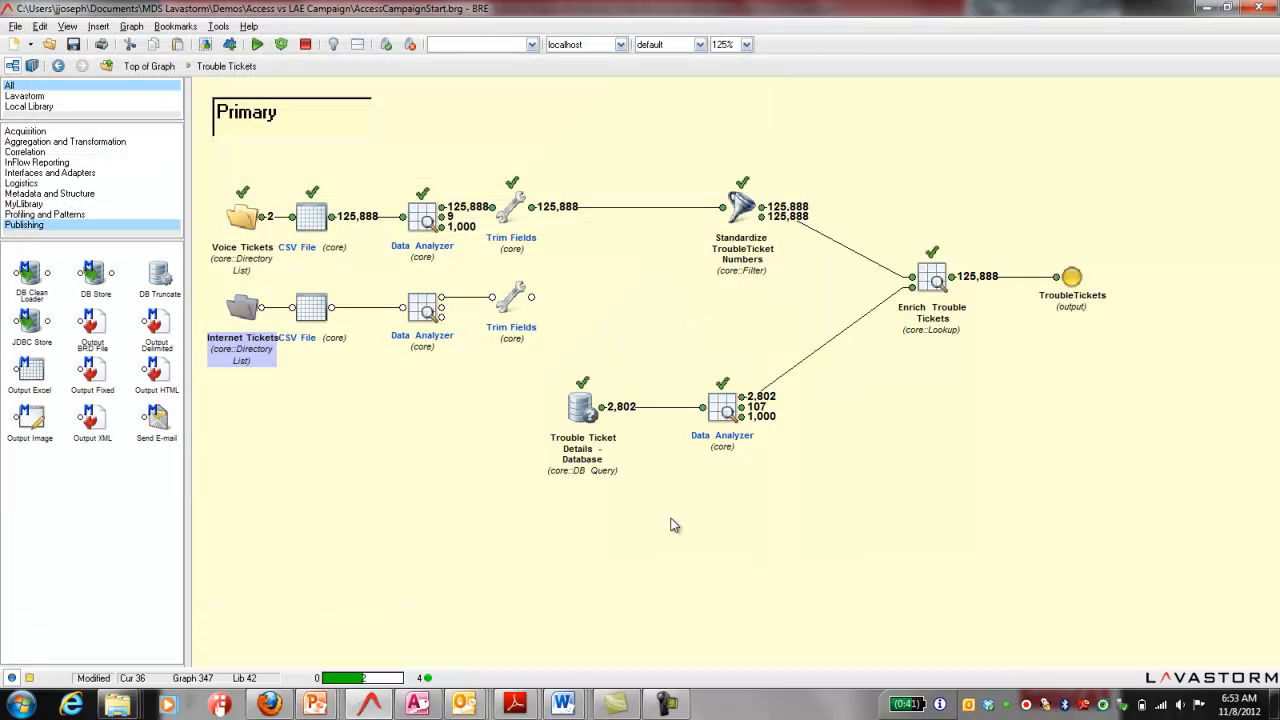
Step: Re-run the whole Internet Tickets chain and view the file list output by the Internet Tickets node
left_click_drag(201, 277, 545, 368)
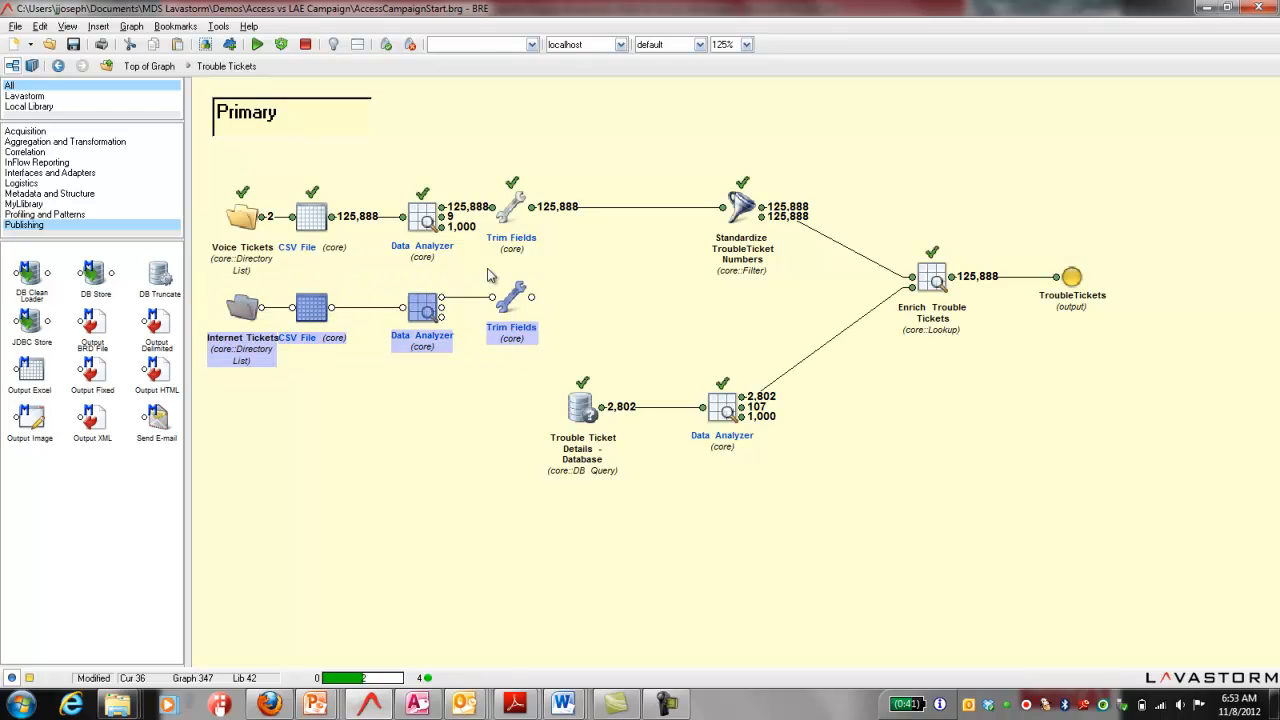
left_click(281, 45)
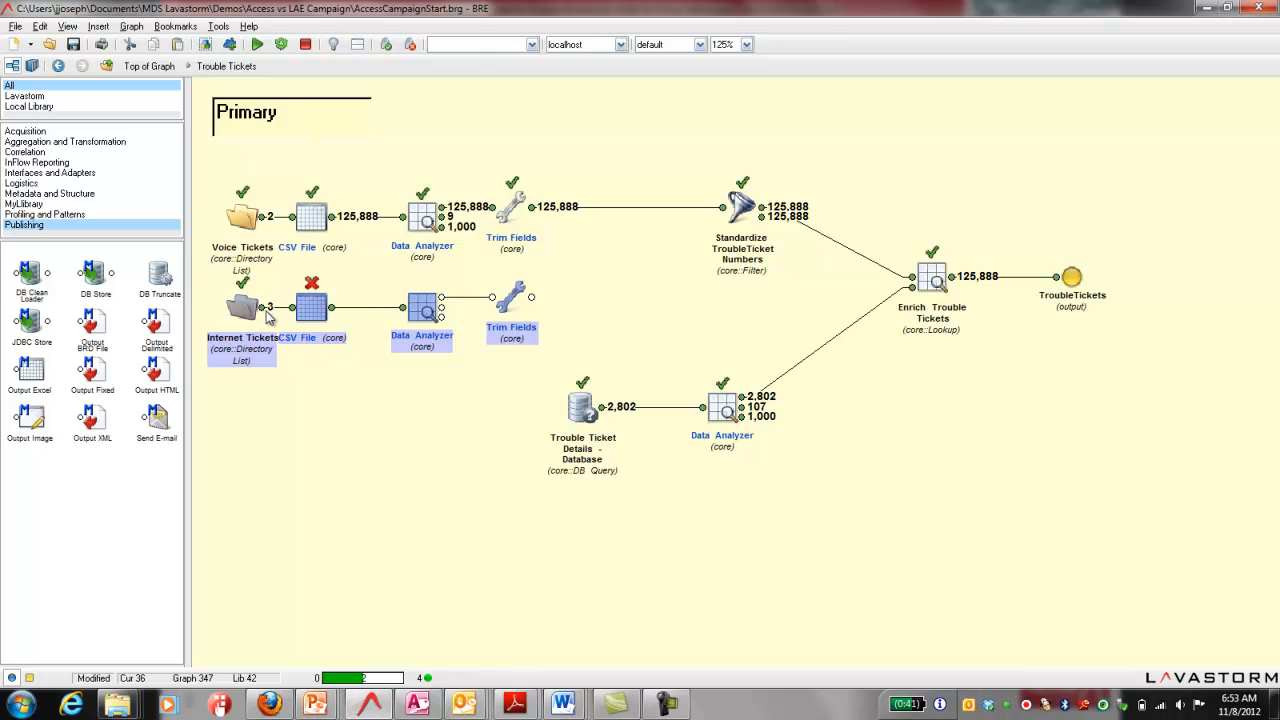
double_click(268, 308)
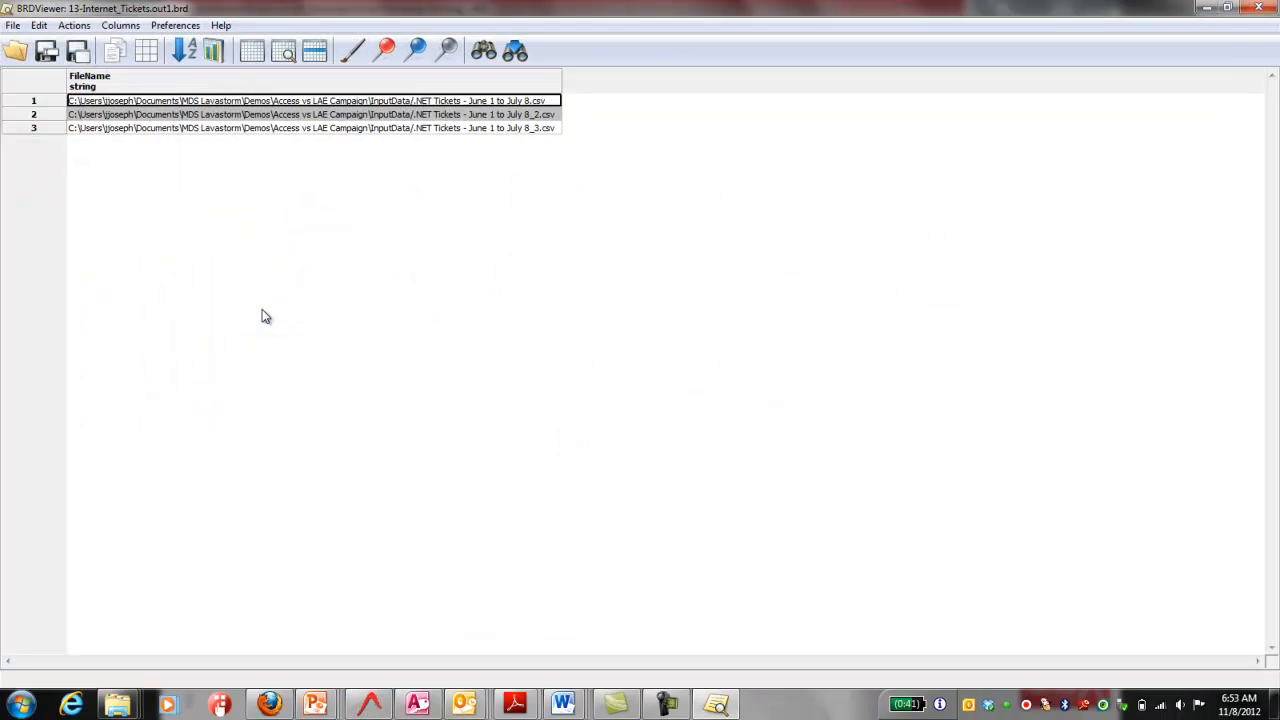
left_click(1250, 14)
left_click(325, 403)
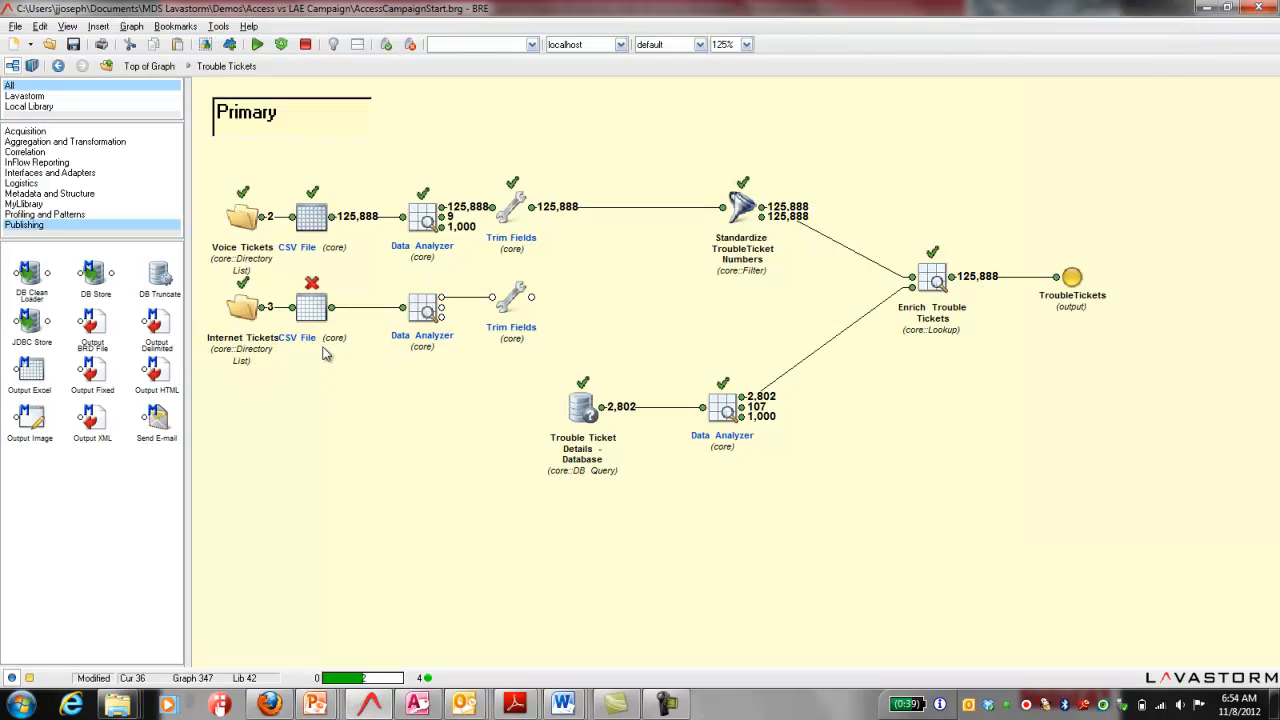
Step: Check the error on the Internet Tickets chain's CSV File node and add a second output named "errors" to it
mouse_move(316, 312)
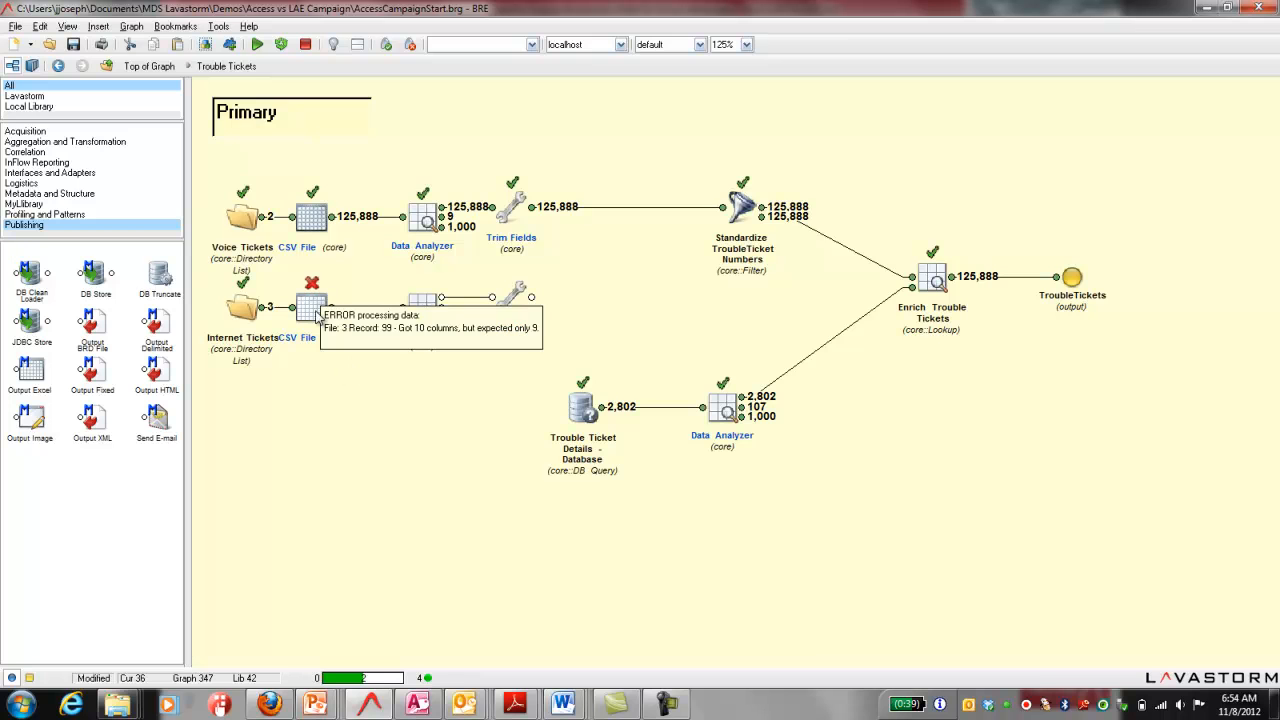
double_click(314, 310)
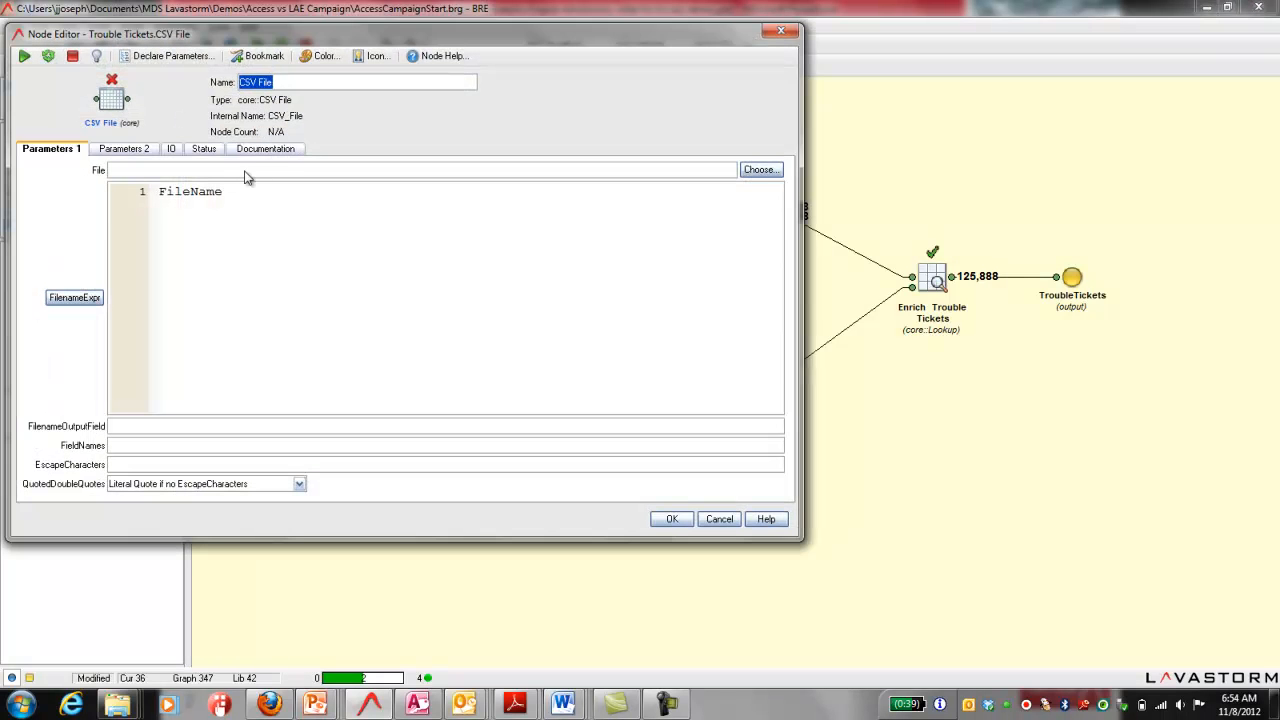
left_click(171, 150)
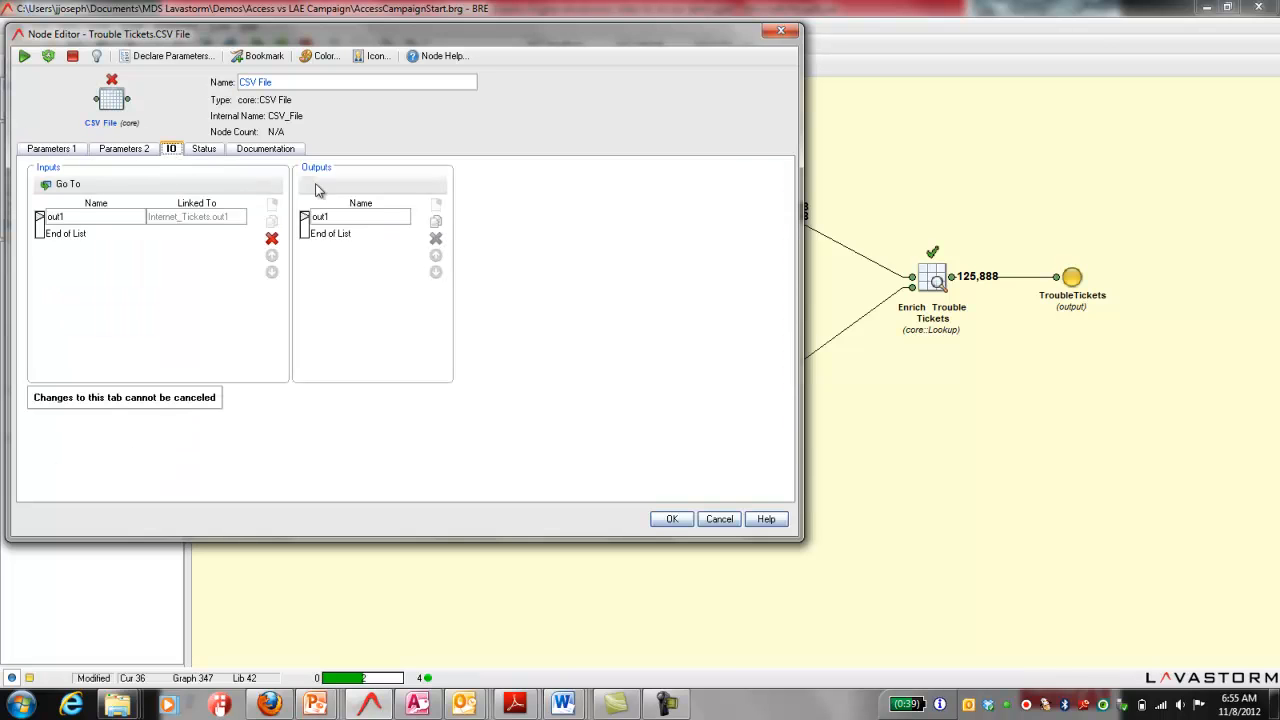
left_click(435, 221)
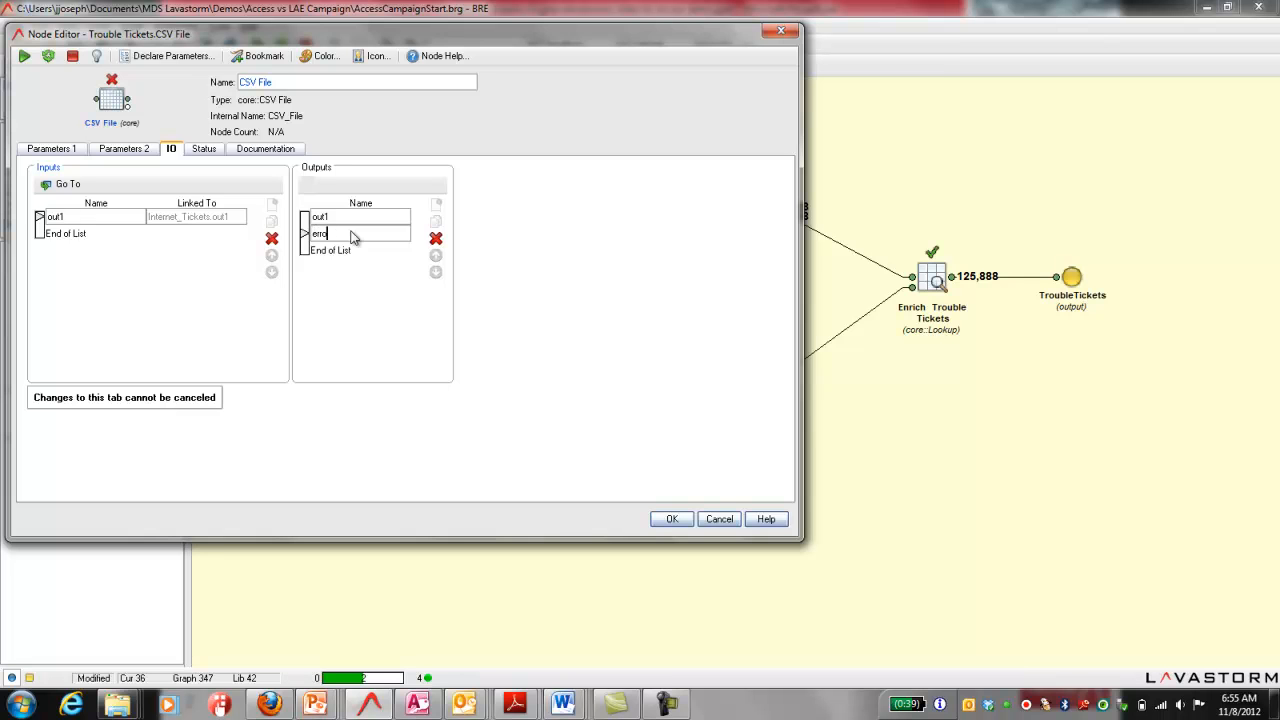
left_click(672, 519)
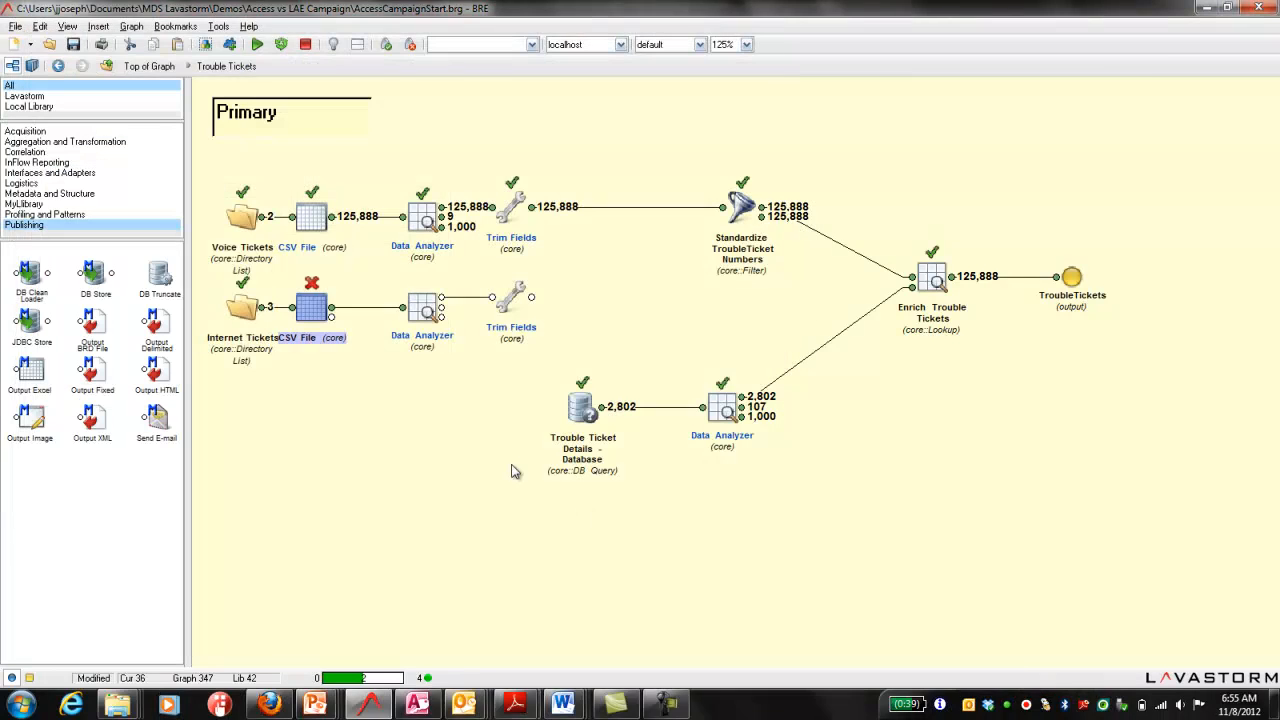
Step: Re-run the Internet Tickets chain's CSV File node and view the records in its errors output
left_click(283, 46)
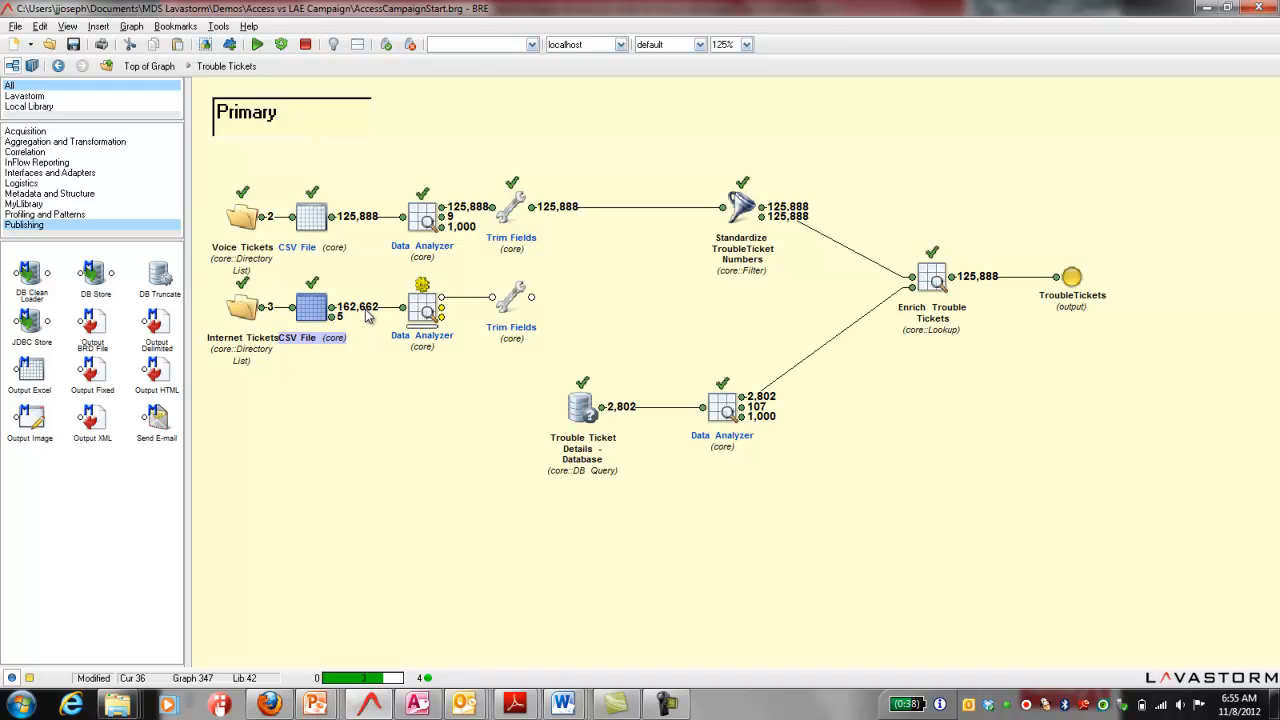
double_click(336, 317)
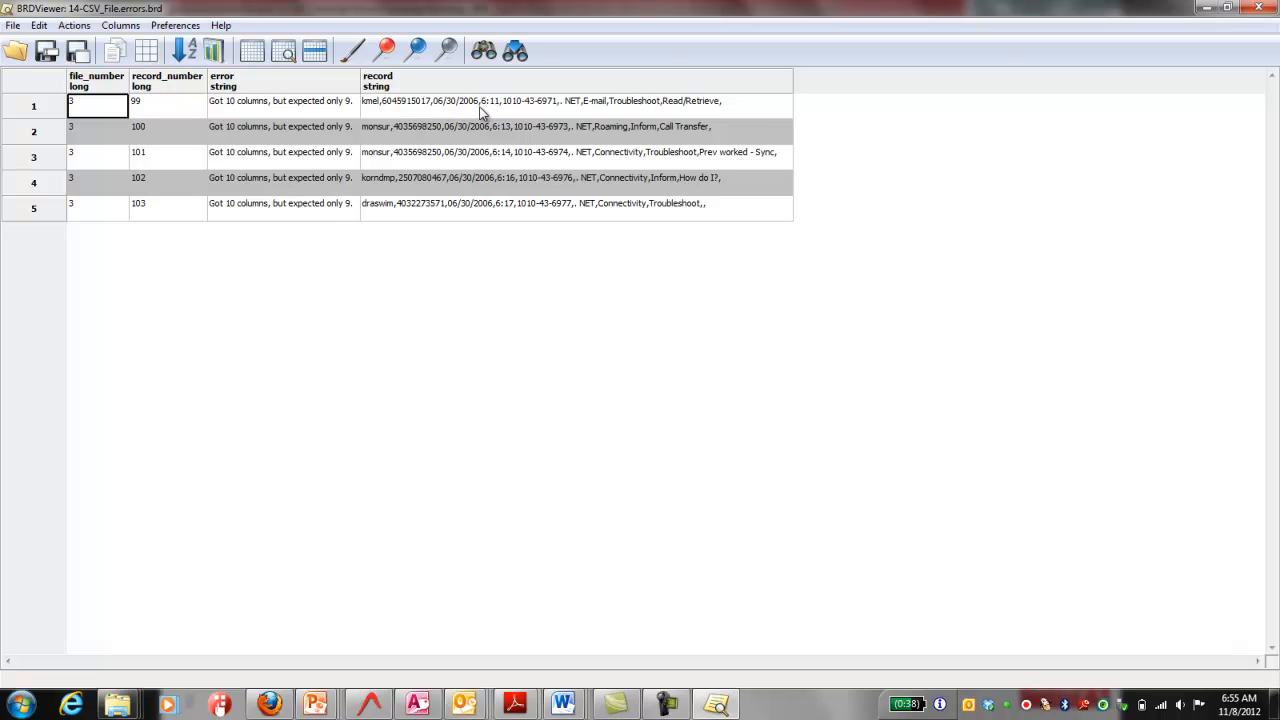
left_click(1258, 7)
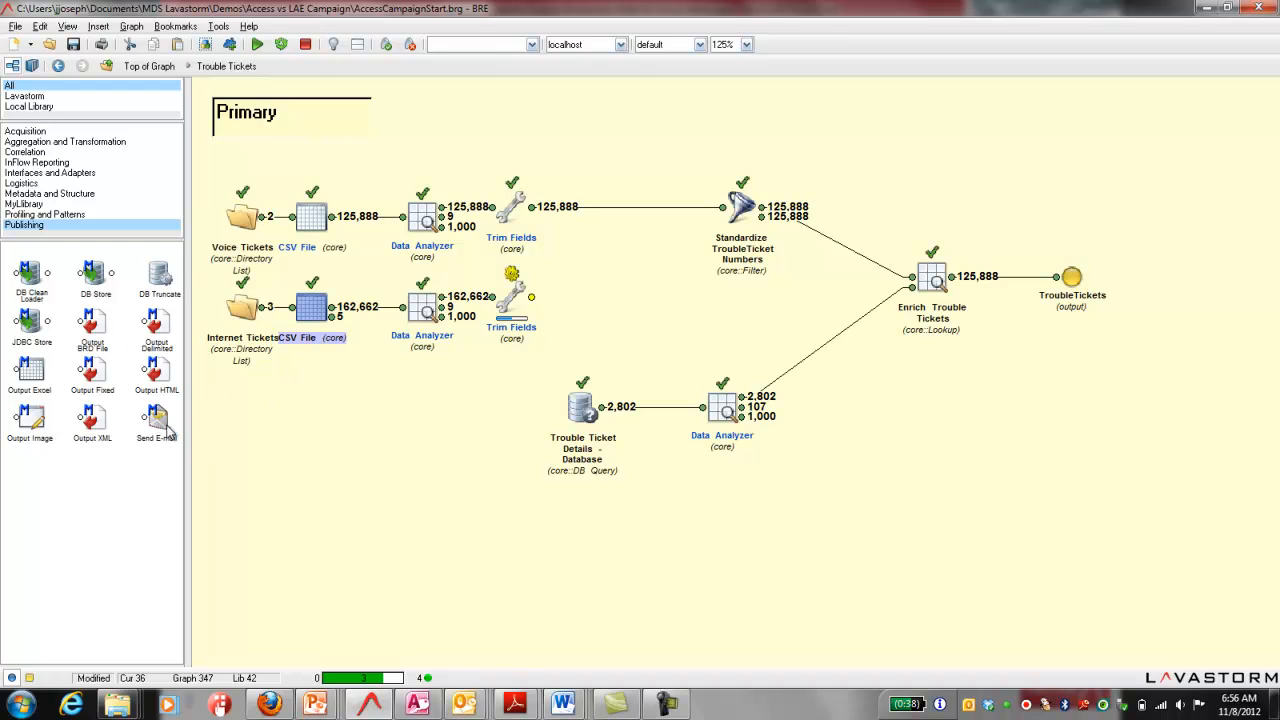
Step: Place a Send E-mail node and a Filter node below the Internet Tickets chain, both connected to the CSV File errors output
left_click_drag(160, 424, 430, 427)
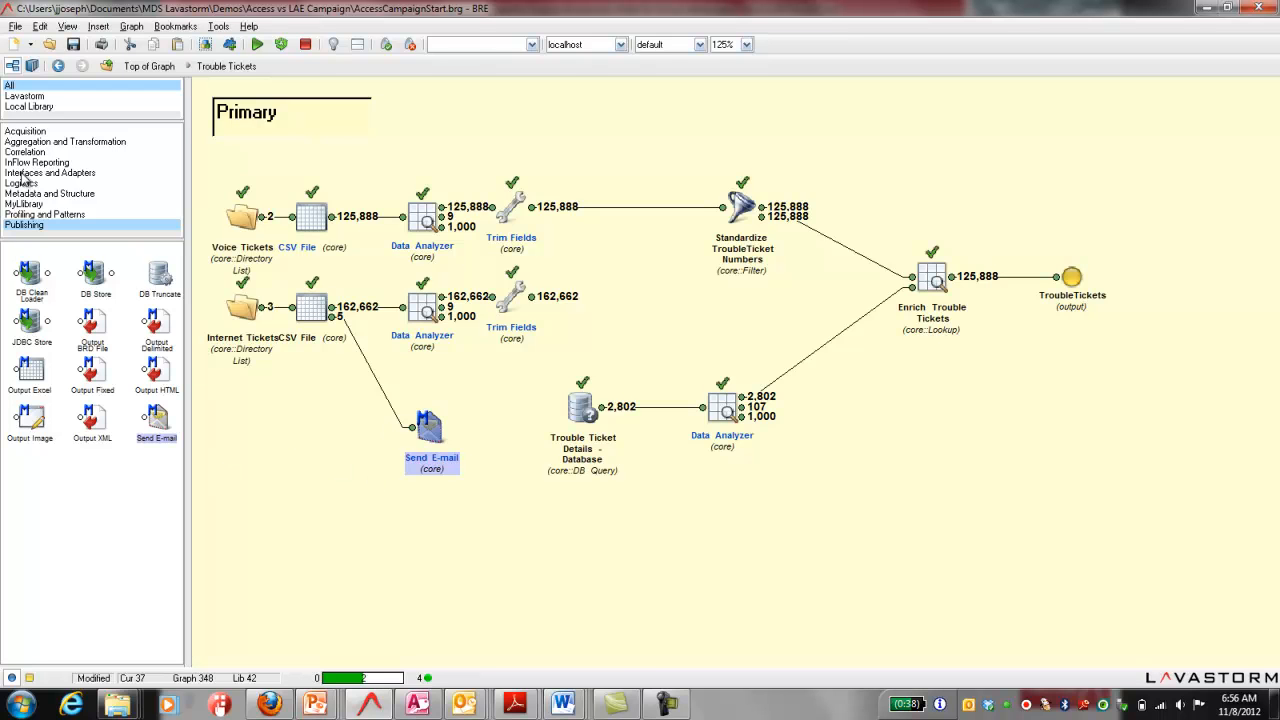
left_click(45, 143)
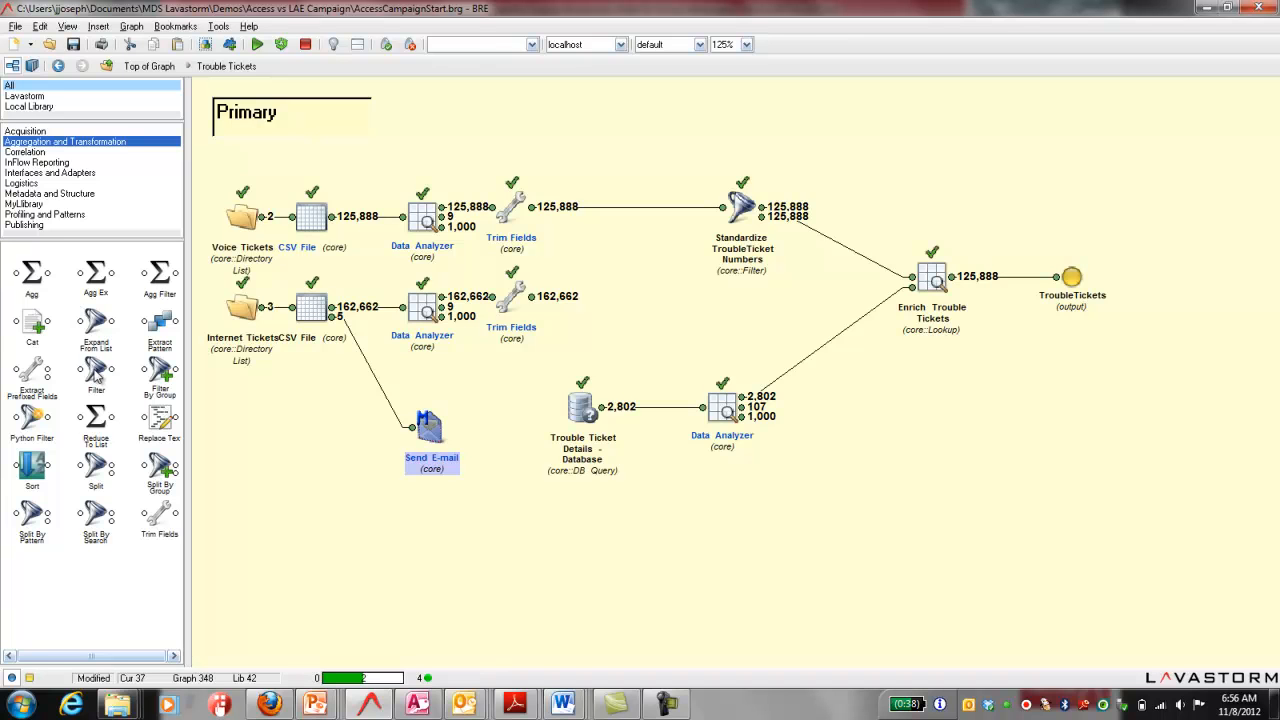
left_click(303, 306)
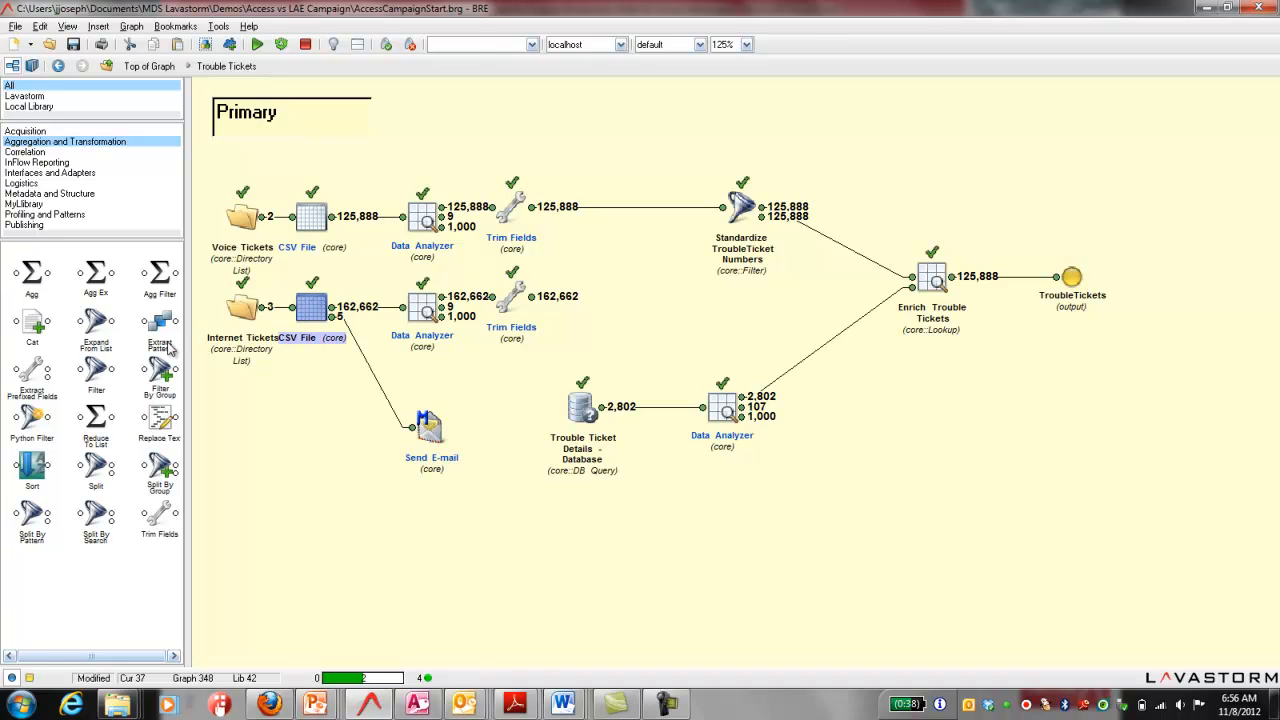
left_click(108, 372)
left_click_drag(425, 440, 410, 510)
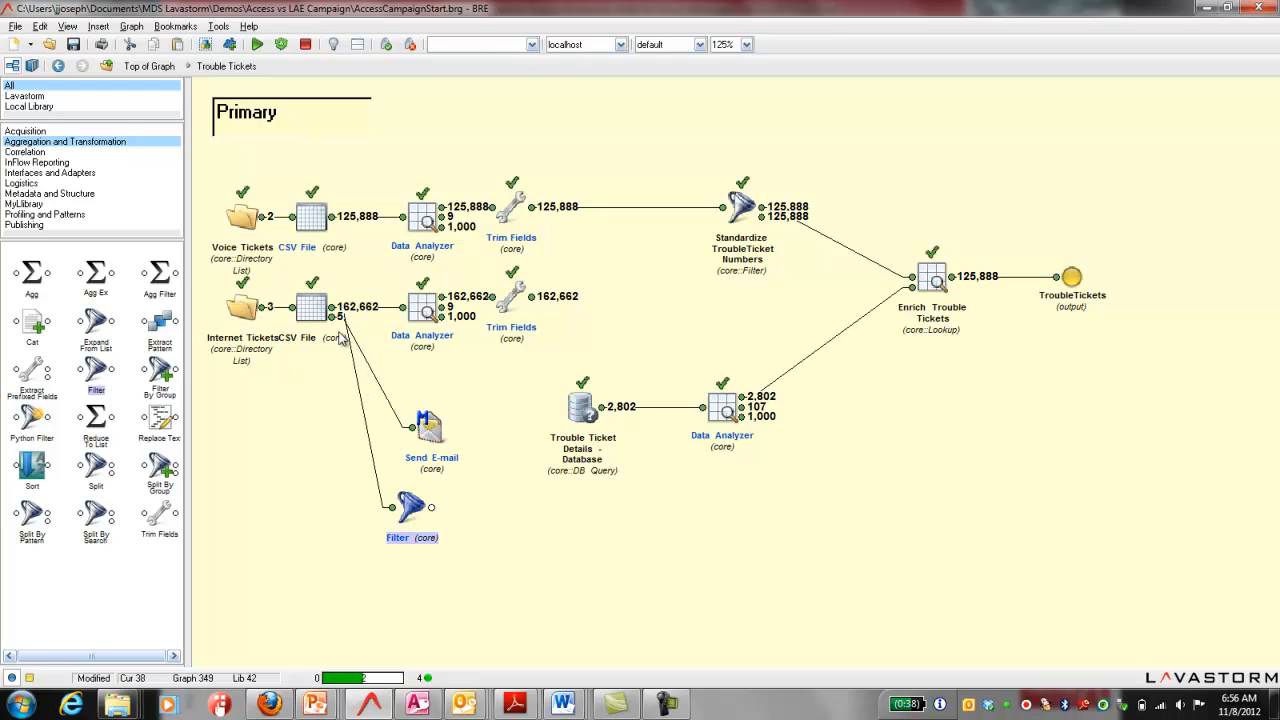
left_click_drag(333, 318, 392, 508)
Step: Name the new Filter node "Change the commas"
double_click(412, 508)
type("Change the ")
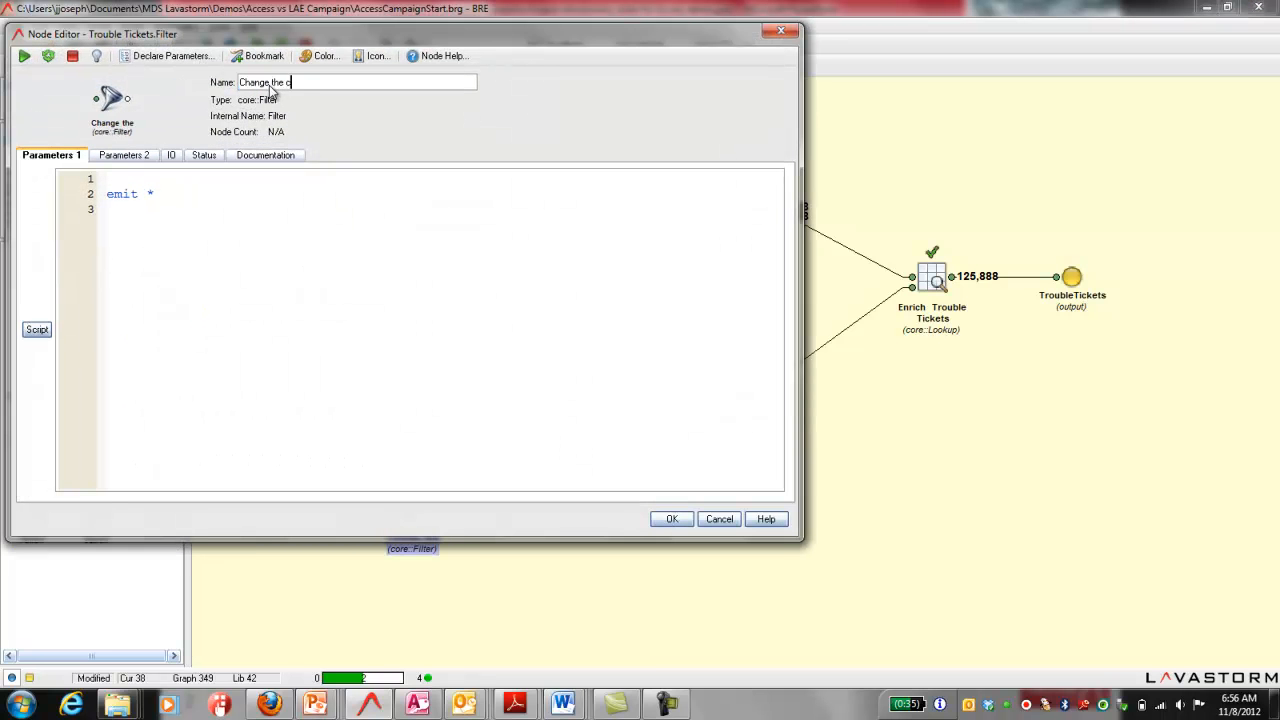
type("commas")
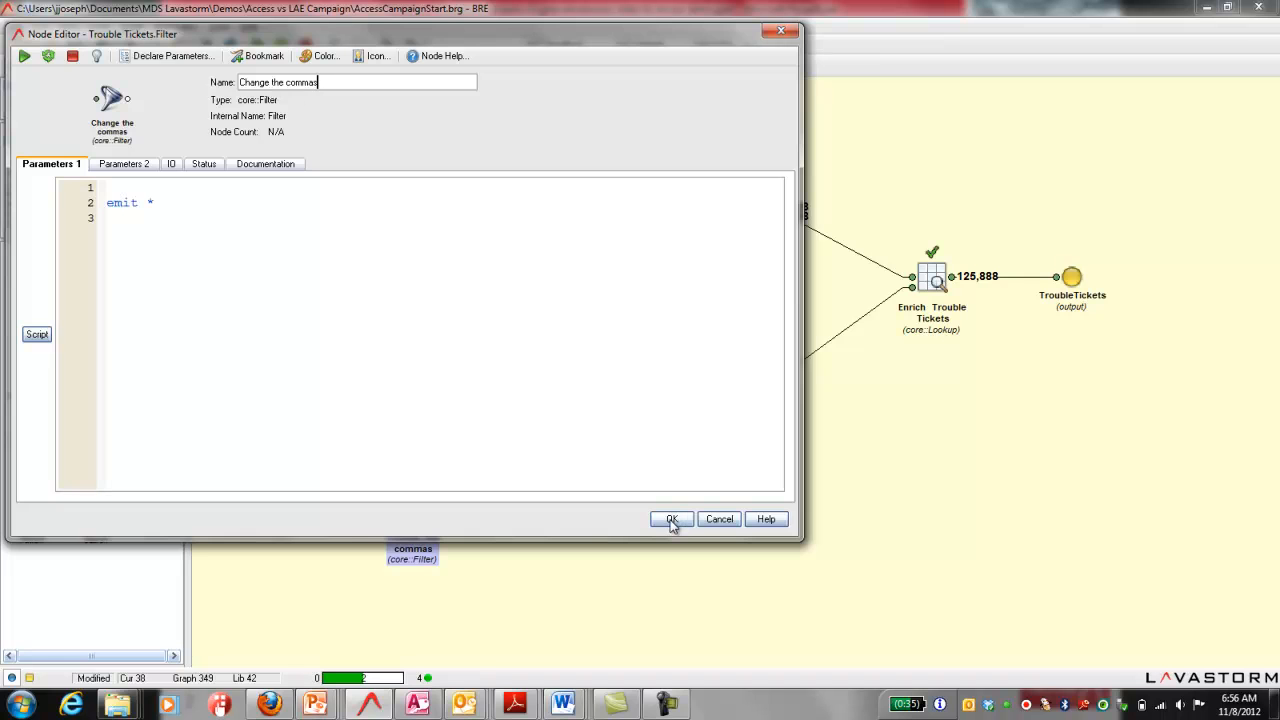
left_click(672, 521)
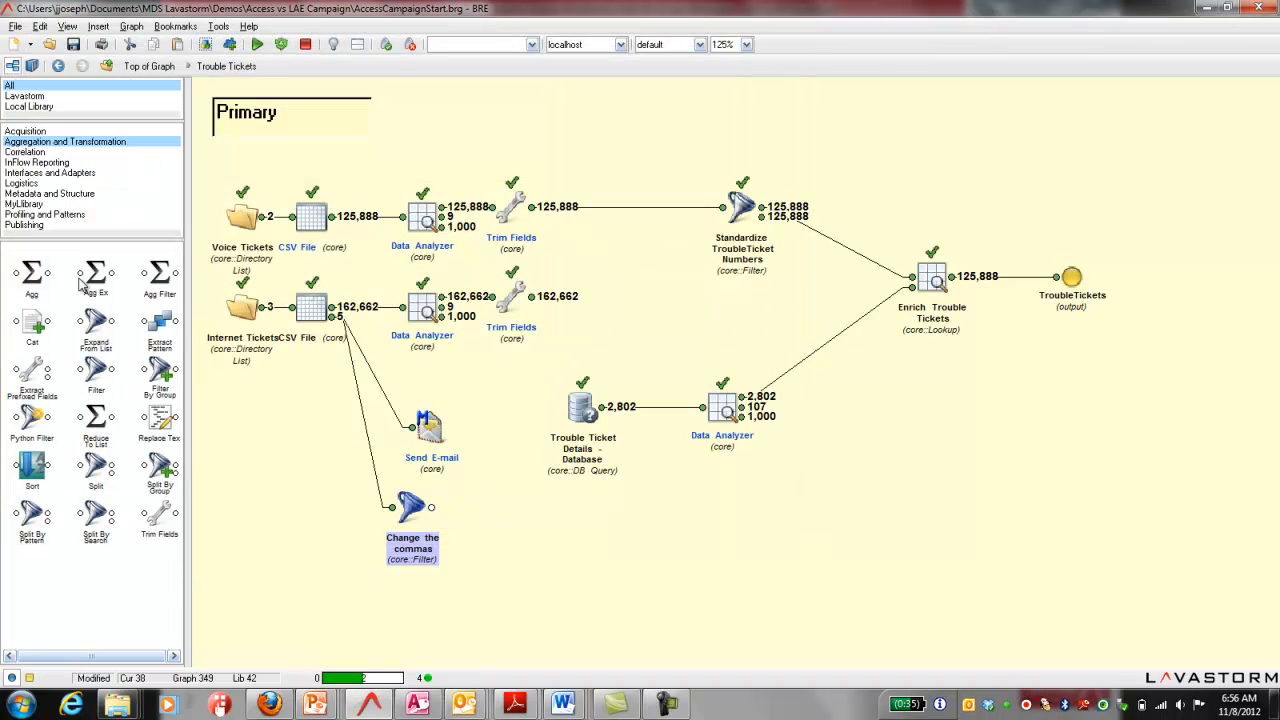
Step: Place a Meta Check node beside the Change the commas filter, connected to the CSV File errors output
left_click(52, 194)
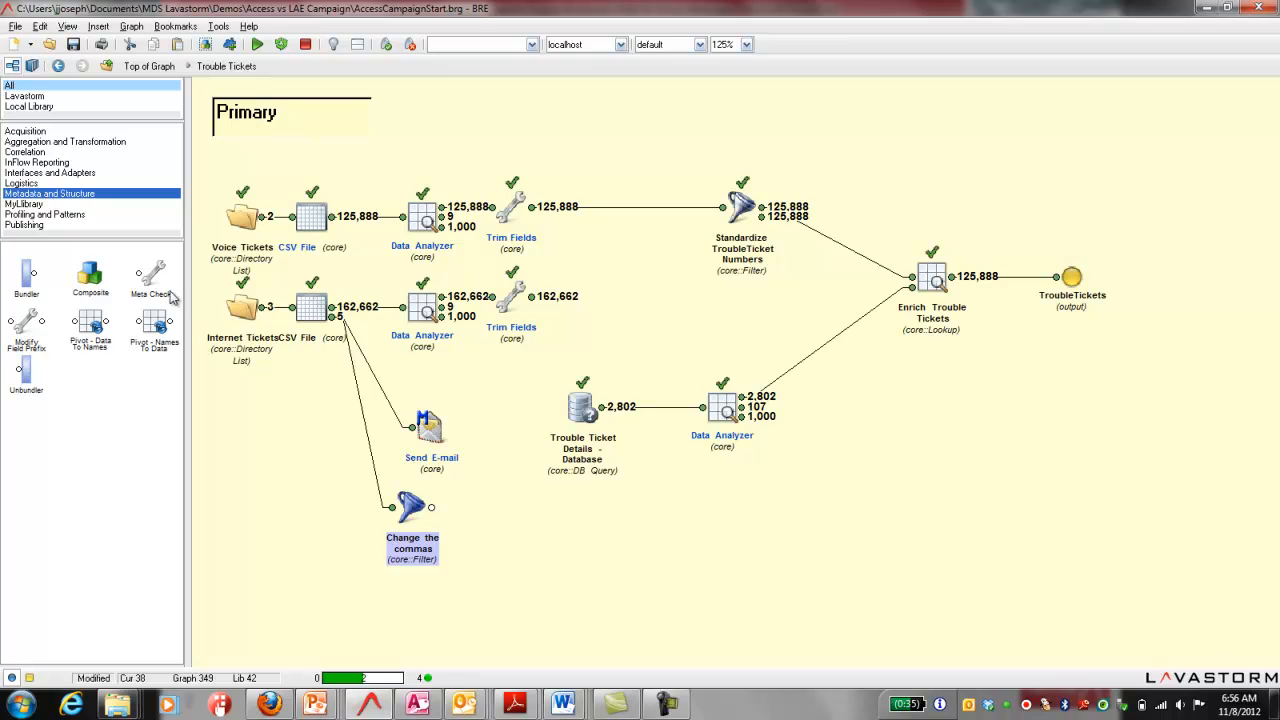
left_click(313, 316)
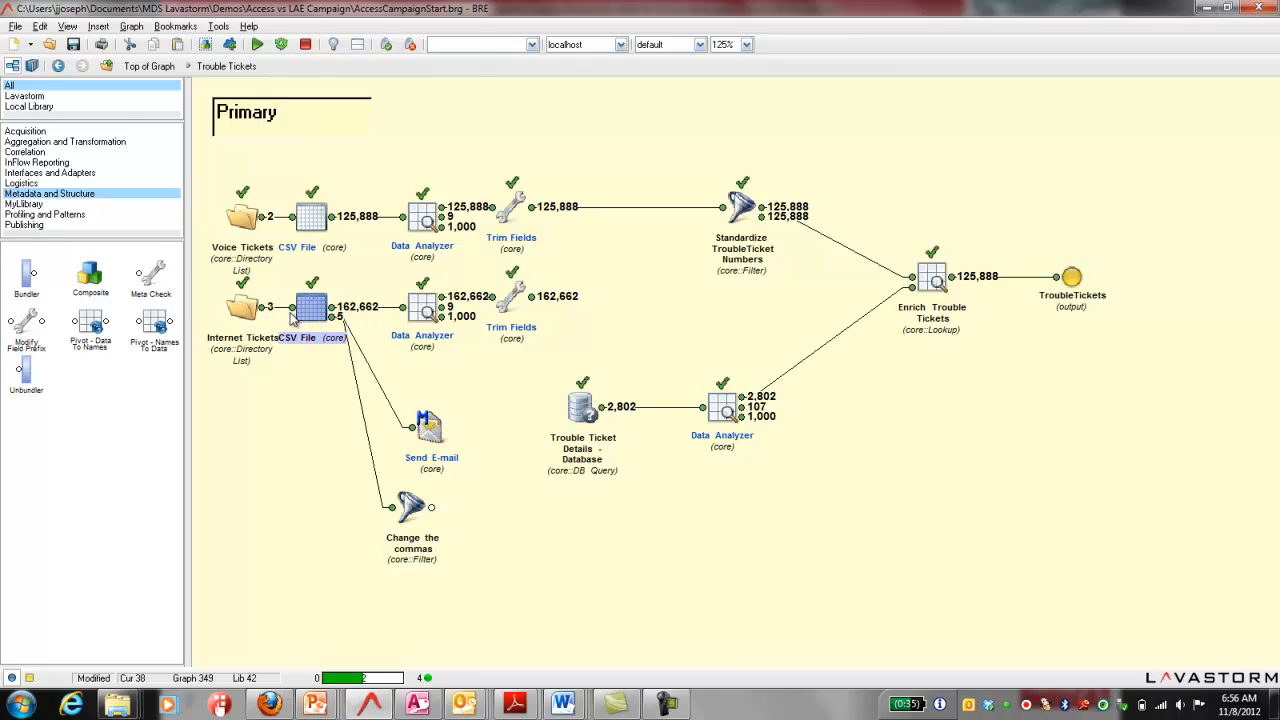
left_click_drag(150, 275, 345, 538)
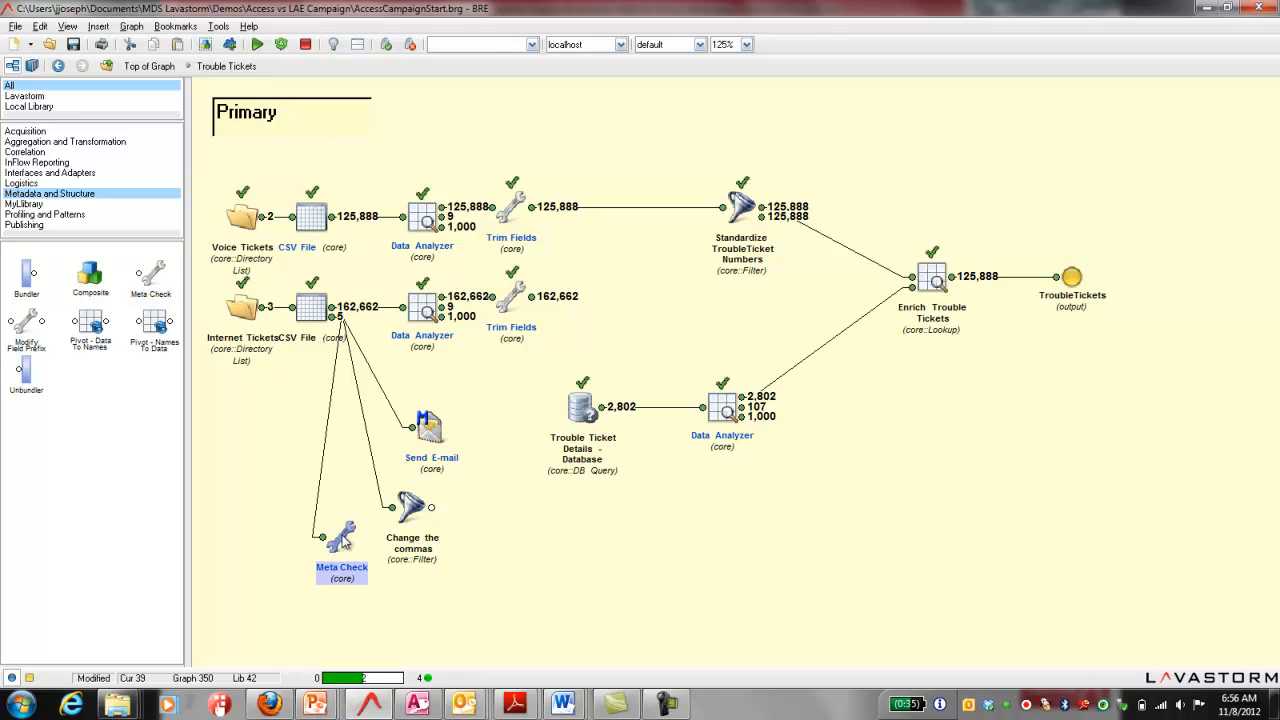
Step: Name the Meta Check node "Thresholds" and add an output to it
double_click(343, 540)
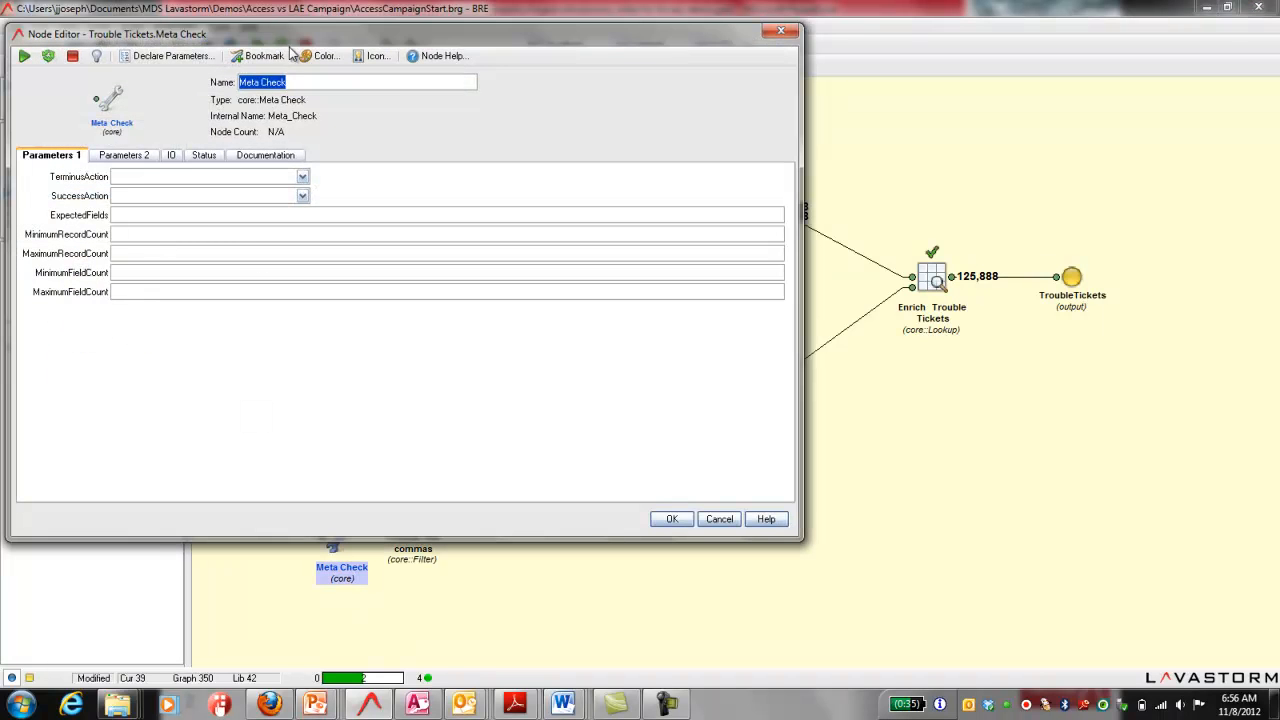
type("Thres")
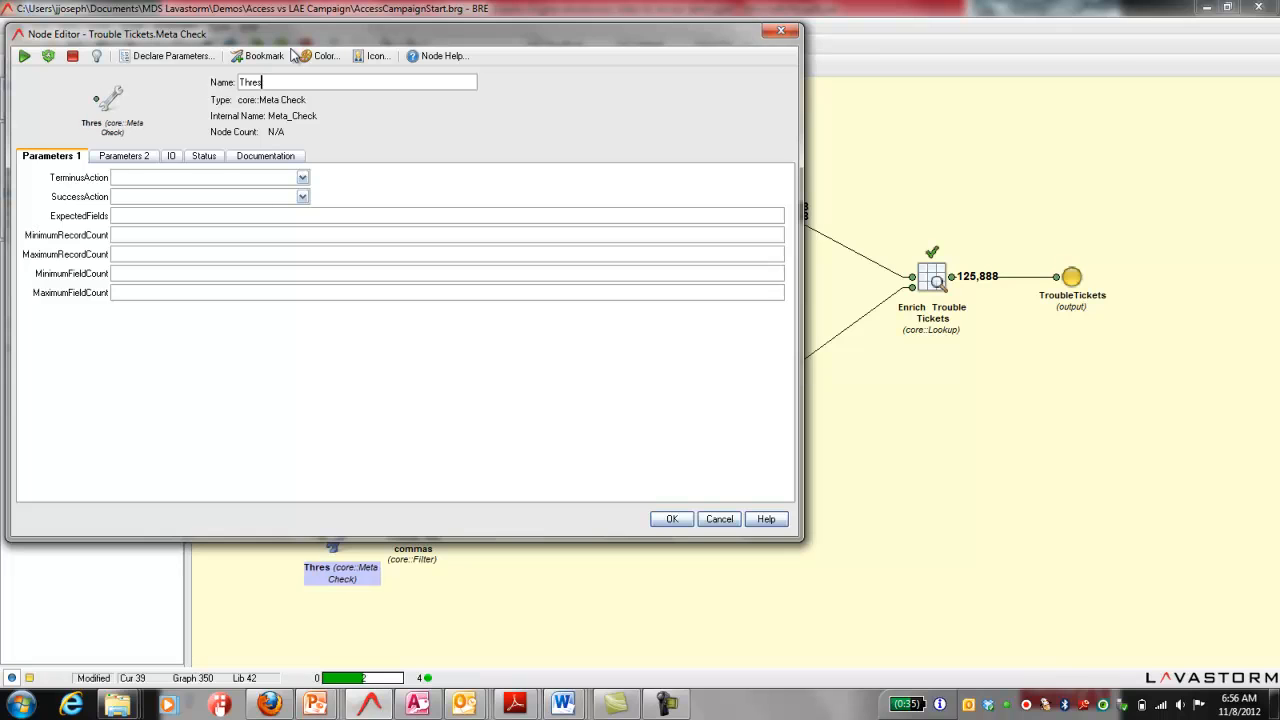
type("holds")
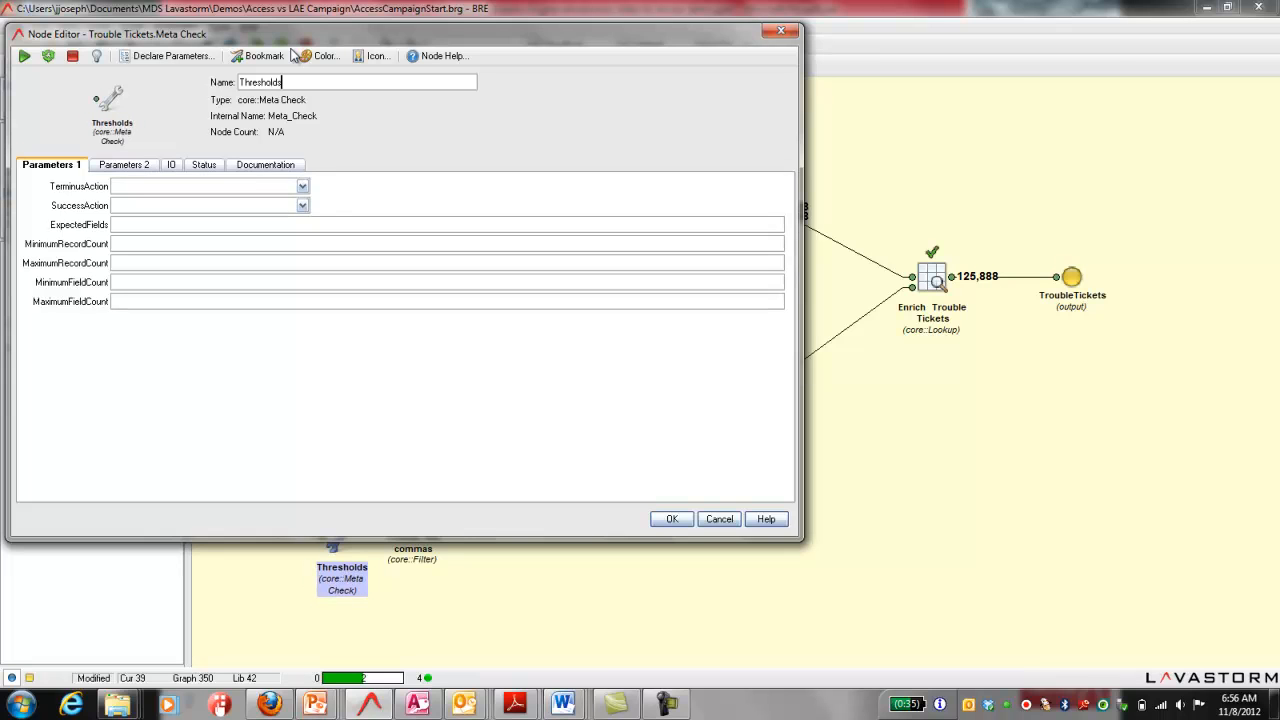
left_click(137, 265)
left_click(174, 165)
left_click(436, 231)
left_click(662, 518)
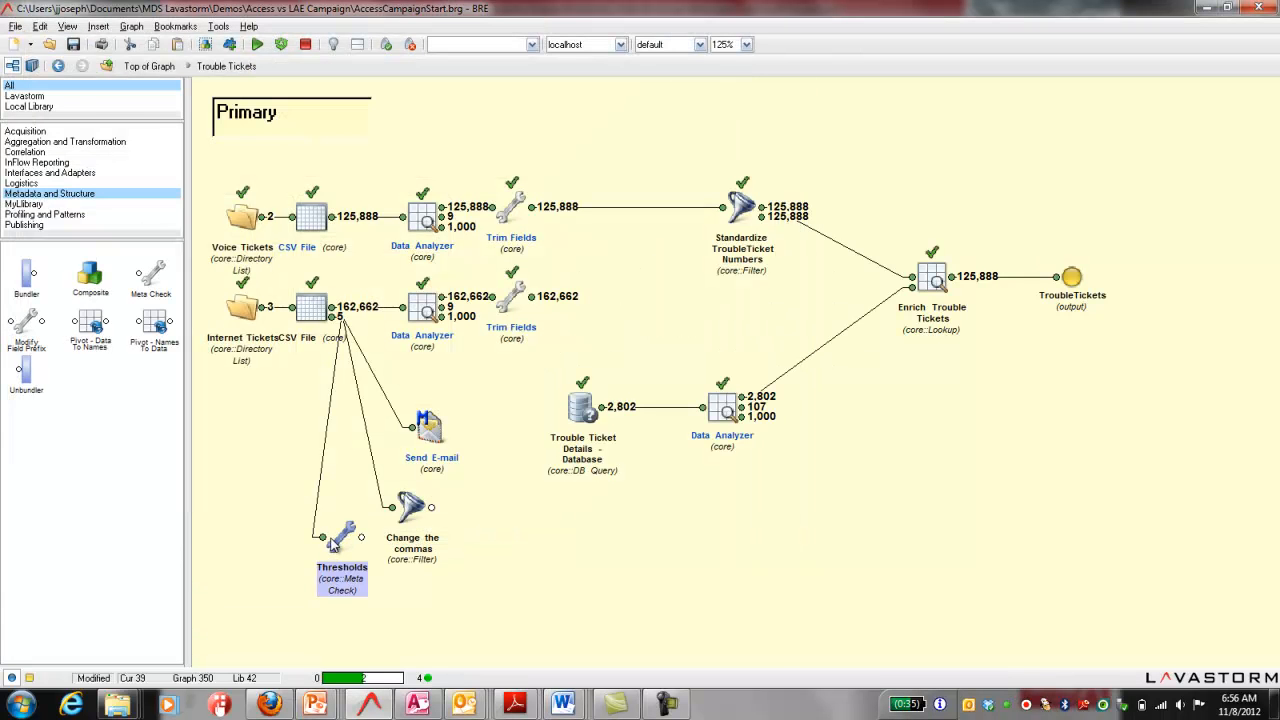
Step: Rewire the error branch in series from Thresholds through Change the commas to Send E-mail, placing Send E-mail beside the filter
left_click_drag(364, 541, 524, 520)
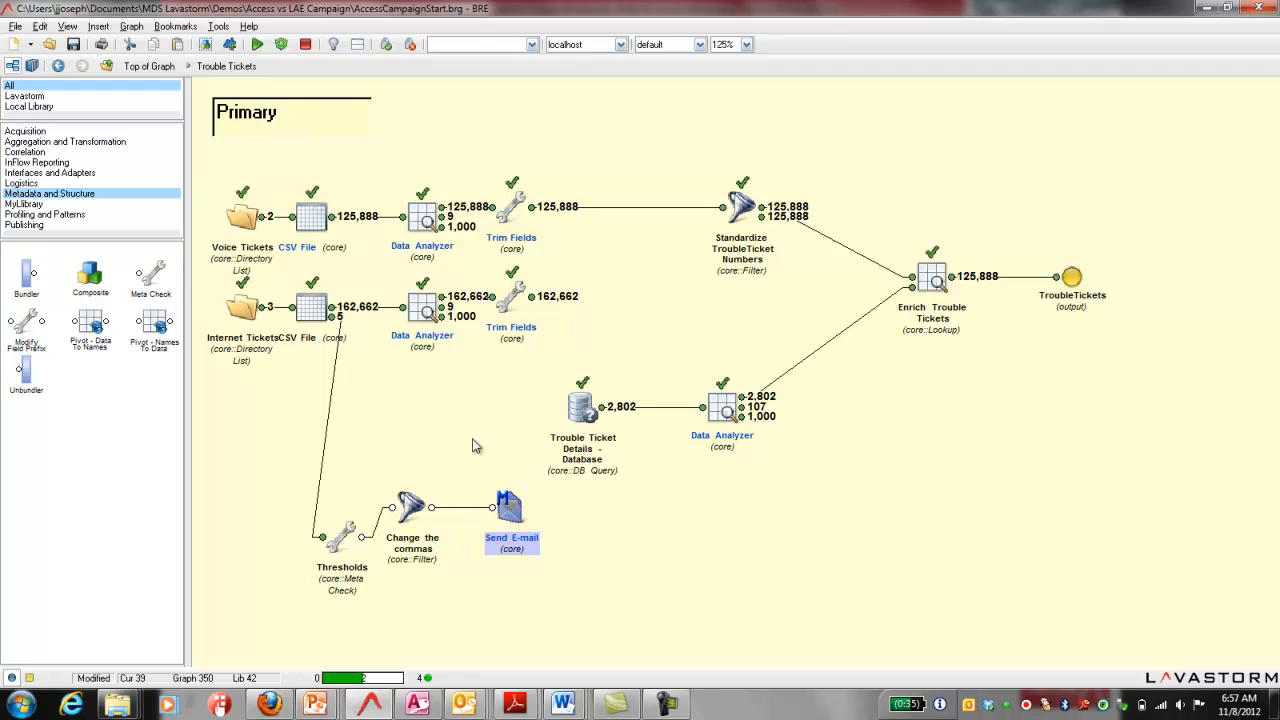
left_click(453, 420)
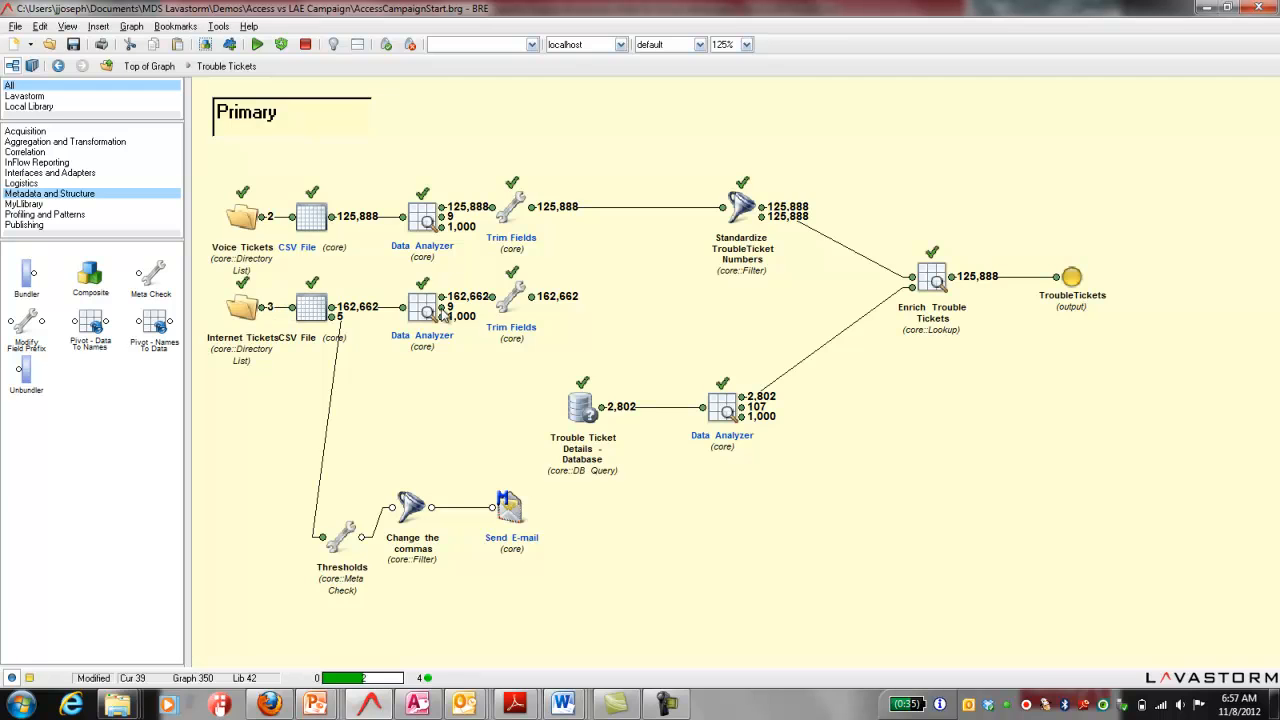
Step: Insert a Cat node that joins the Voice and Internet Trim Fields outputs and feeds the Standardize TroubleTicket Numbers filter
left_click_drag(480, 139, 556, 363)
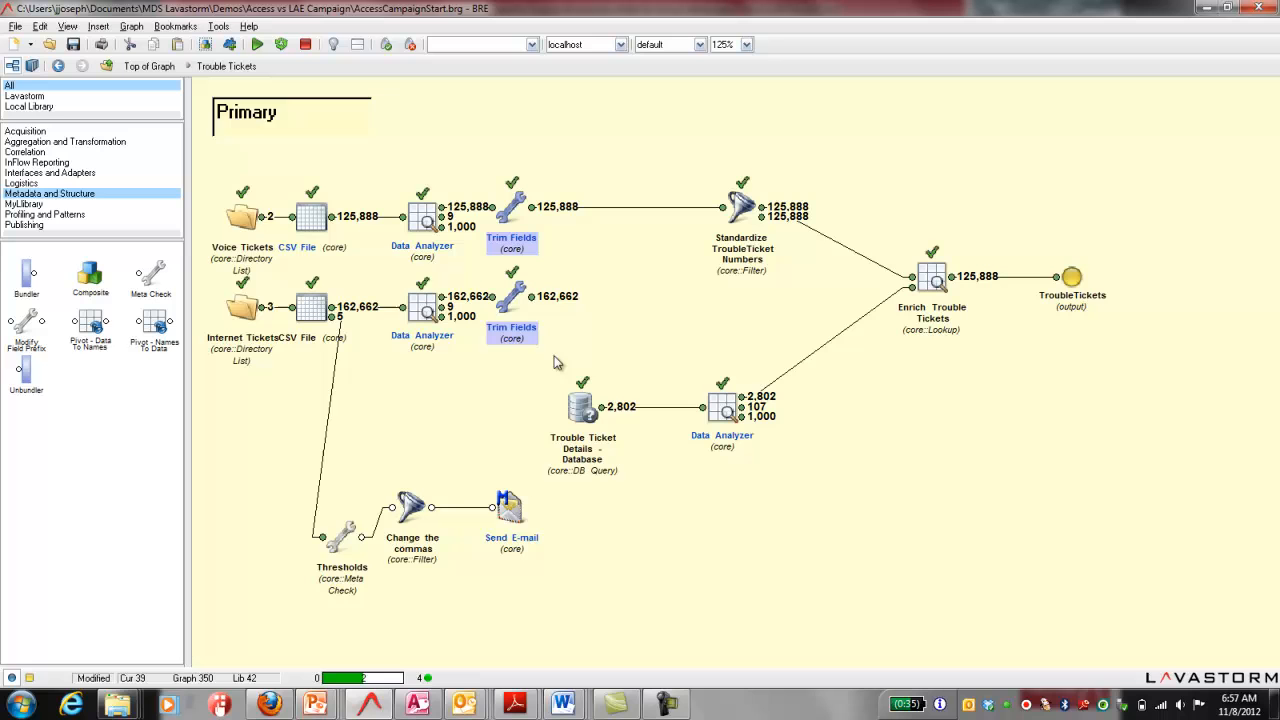
left_click(62, 142)
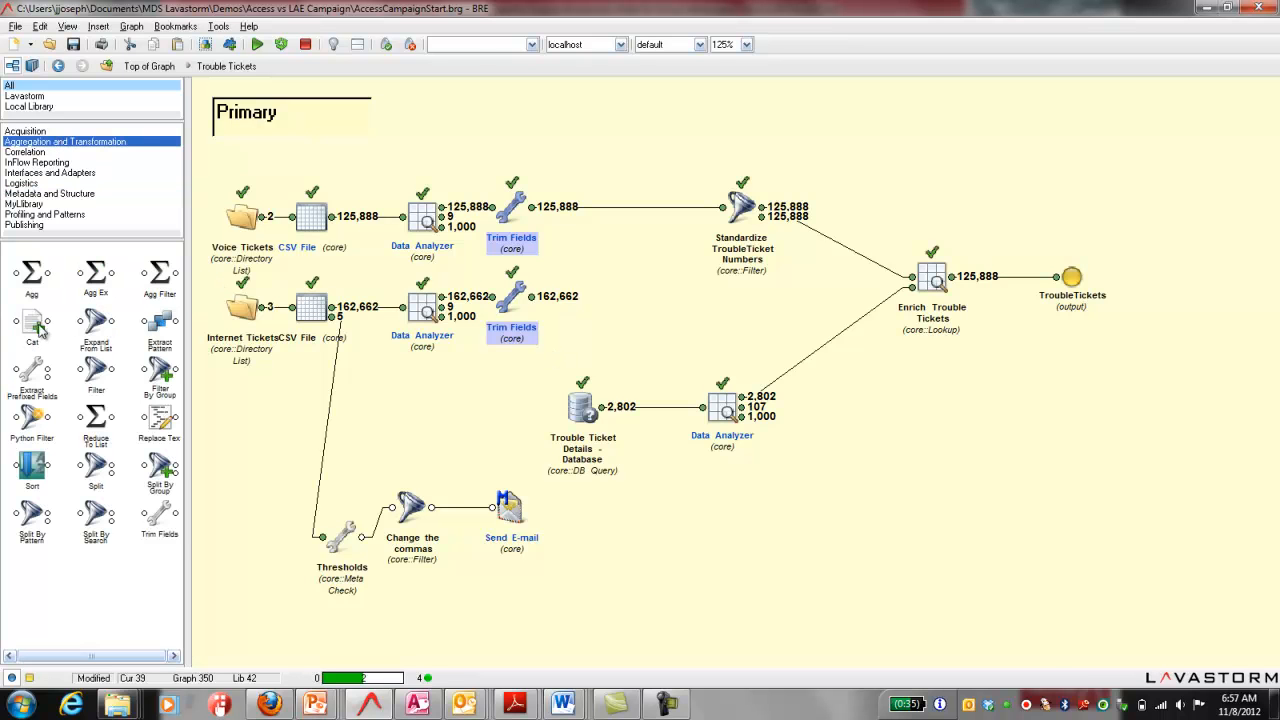
left_click_drag(33, 322, 722, 208)
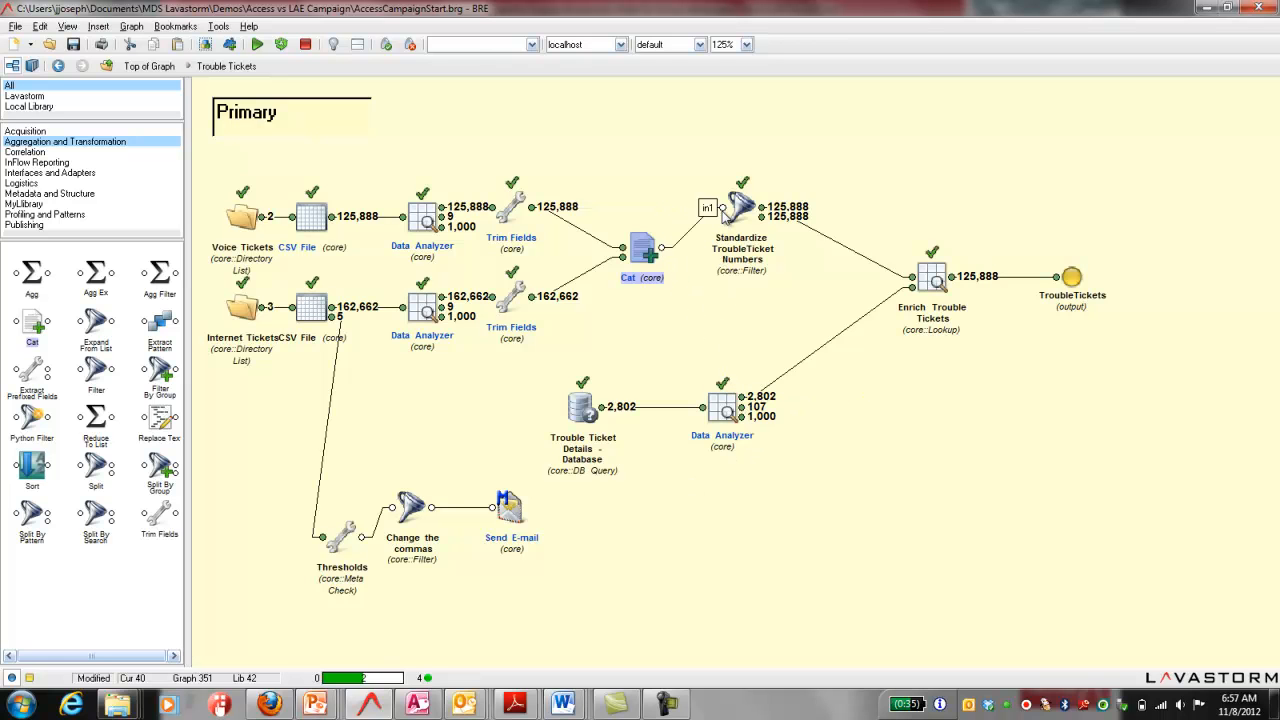
Step: Set the Cat node's ConcatenationMode to union and its TypeConversion to unrestricted
double_click(643, 260)
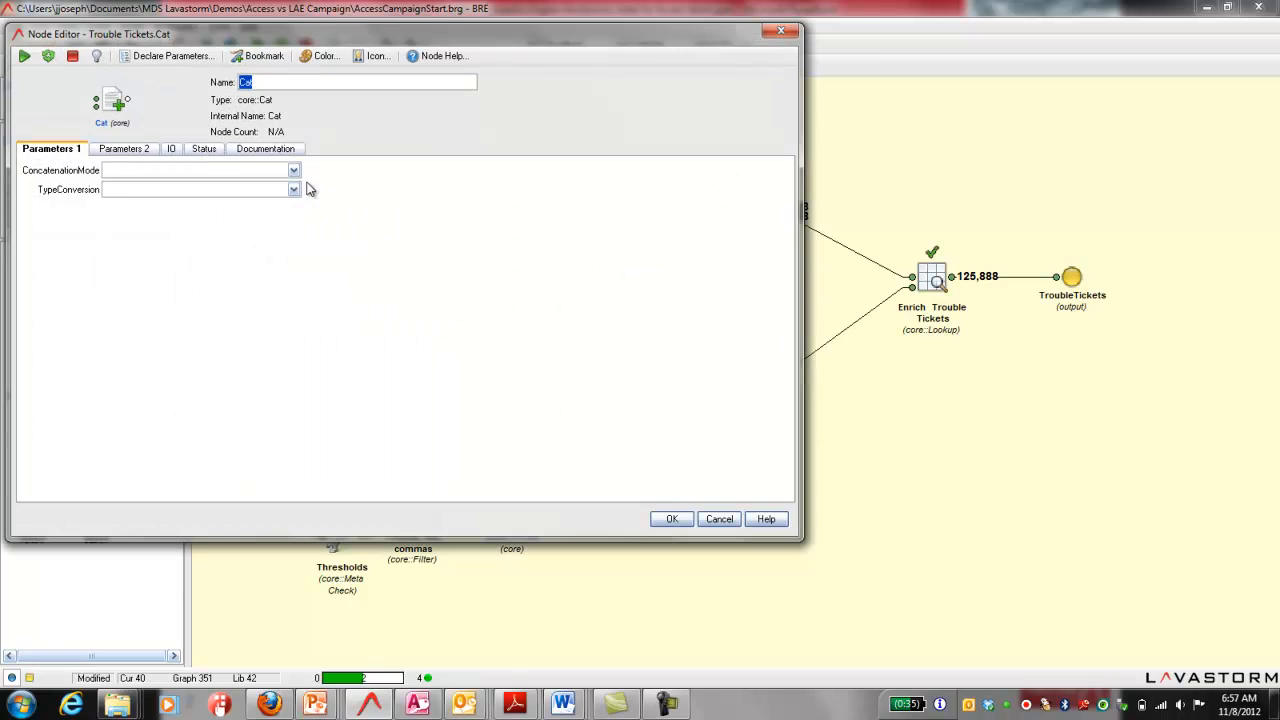
left_click(294, 172)
left_click(191, 214)
left_click(293, 190)
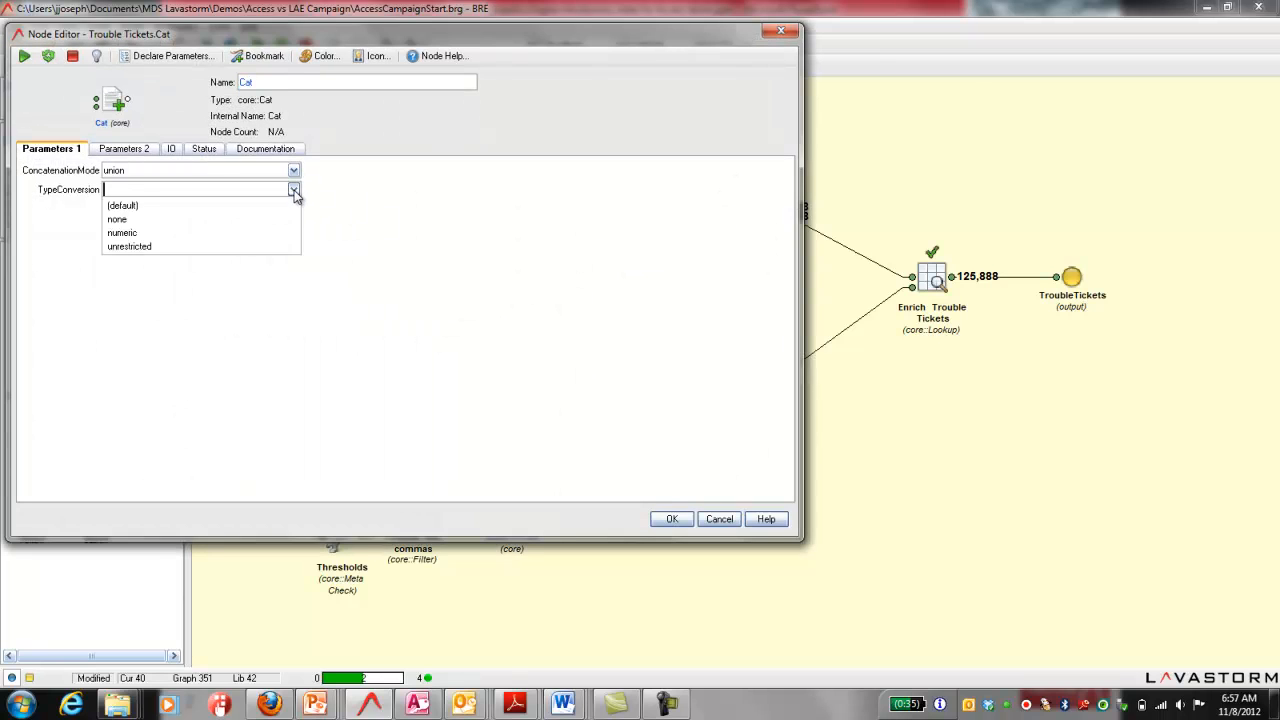
left_click(177, 247)
left_click(673, 518)
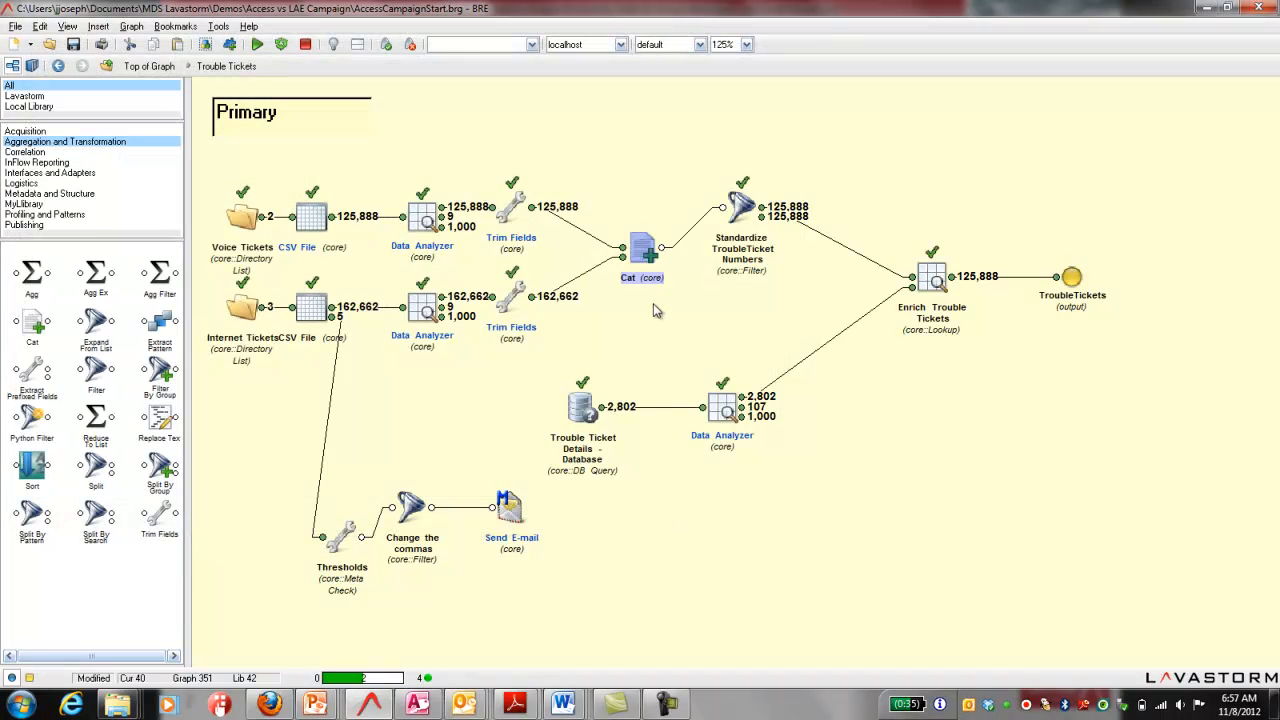
Step: Run the Cat, Standardize TroubleTicket Numbers and Enrich Trouble Tickets nodes, and return to the top-level graph
left_click_drag(595, 156, 1013, 356)
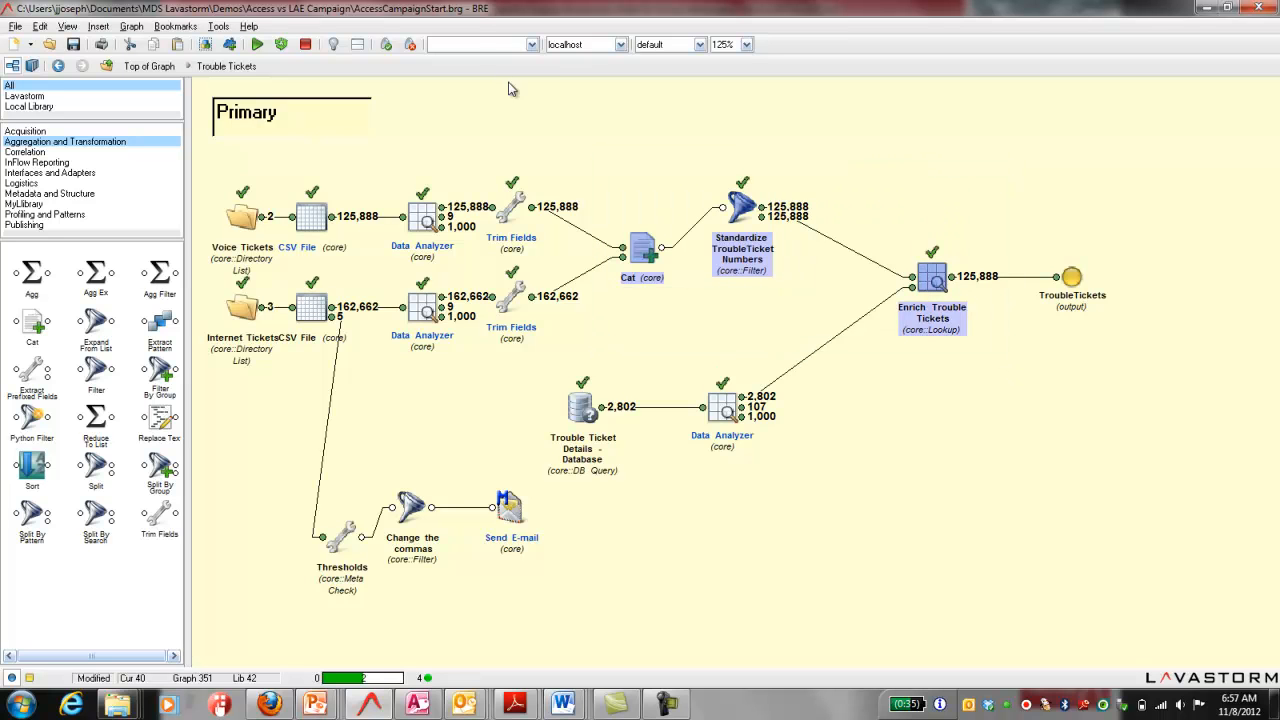
left_click(281, 44)
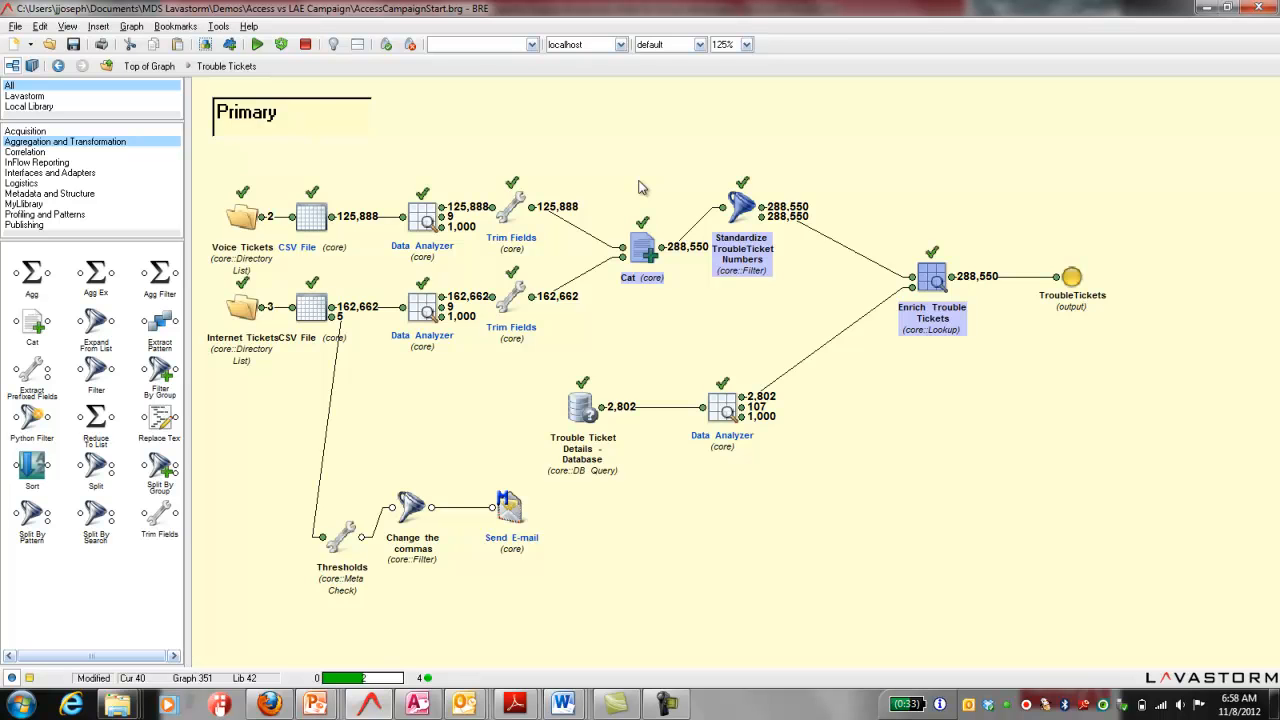
left_click(58, 67)
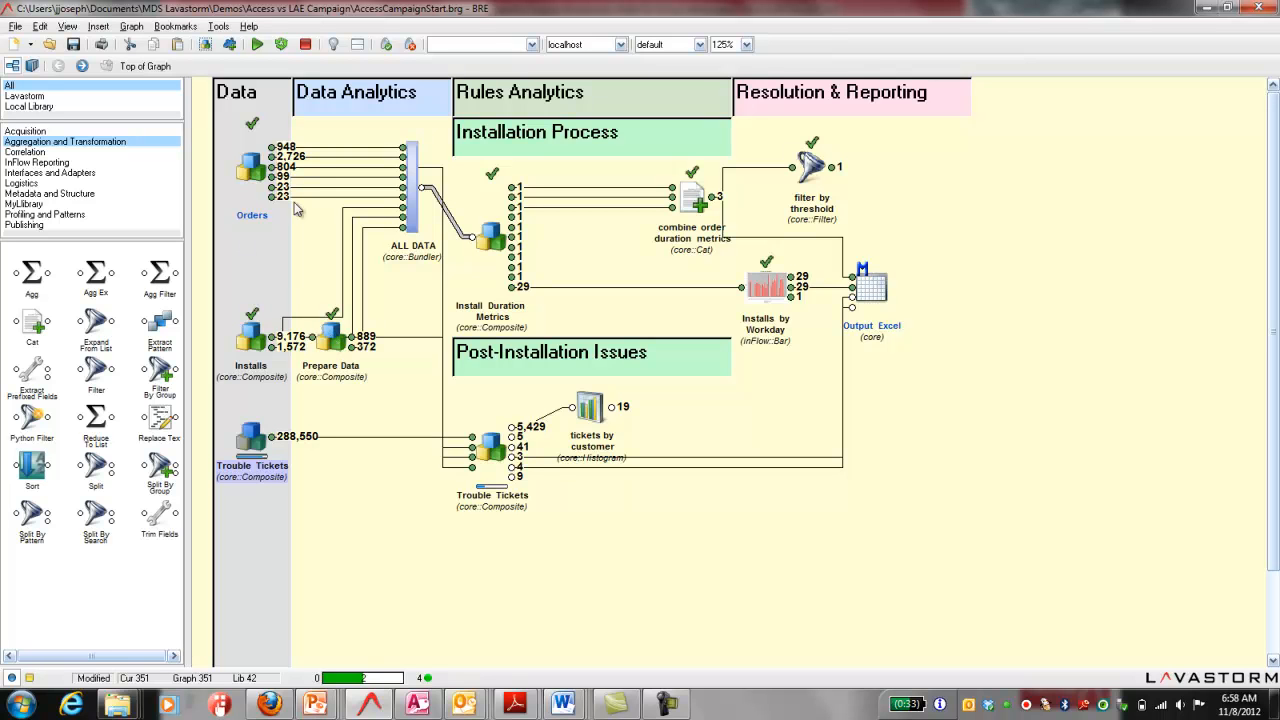
Step: In the Prepare Data composite, review the scripts of Add Work Codes, Remove Incorrect Telephone Numbers and Remove Orders for Irrelevant Services
double_click(333, 345)
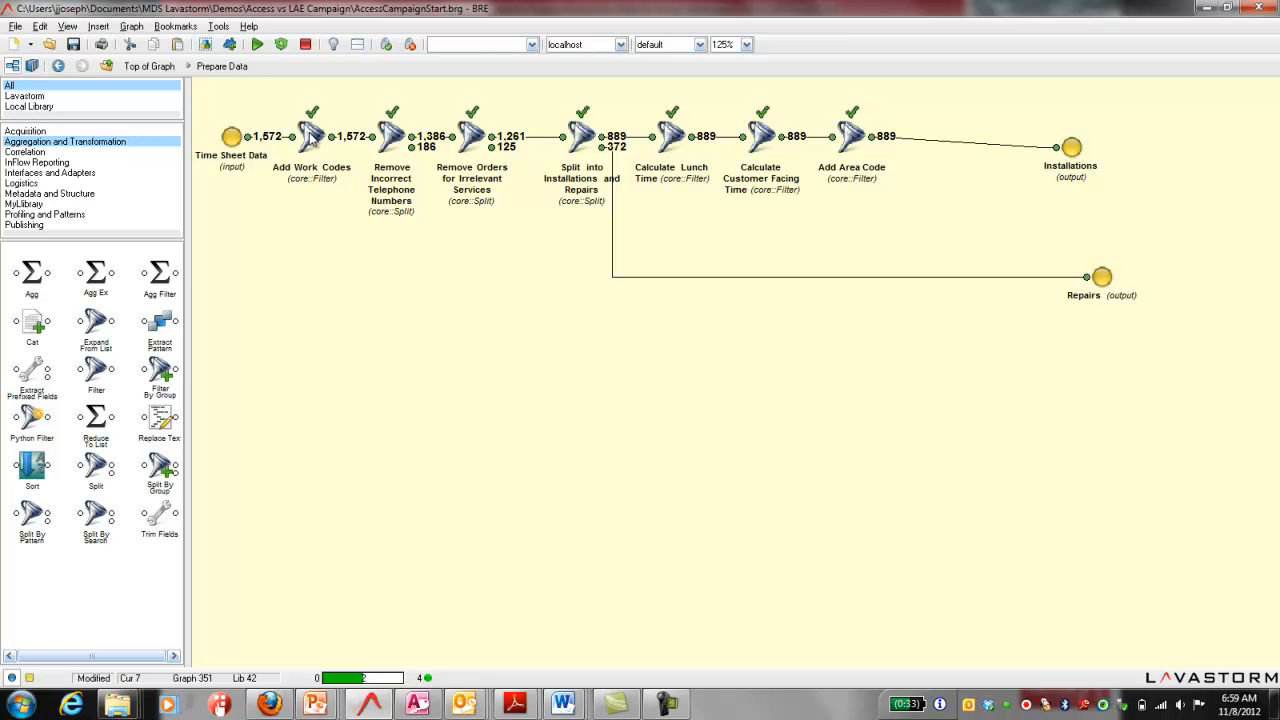
double_click(313, 140)
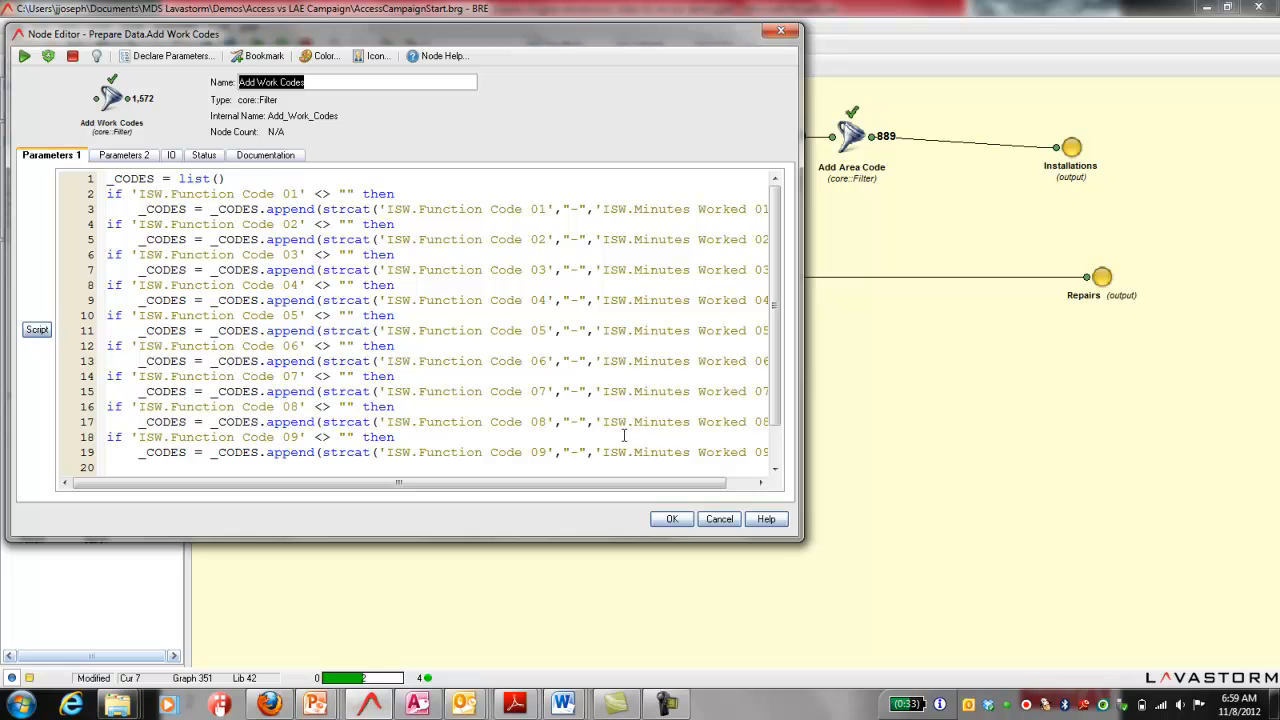
left_click(719, 520)
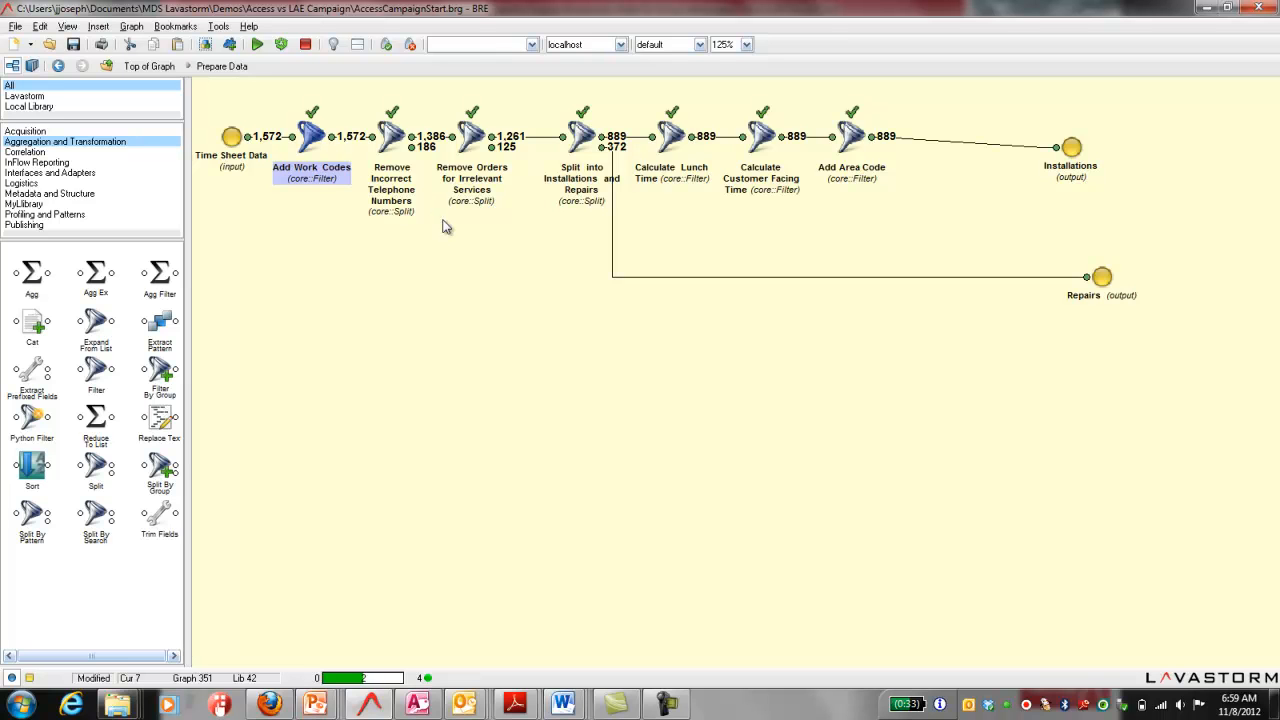
double_click(393, 145)
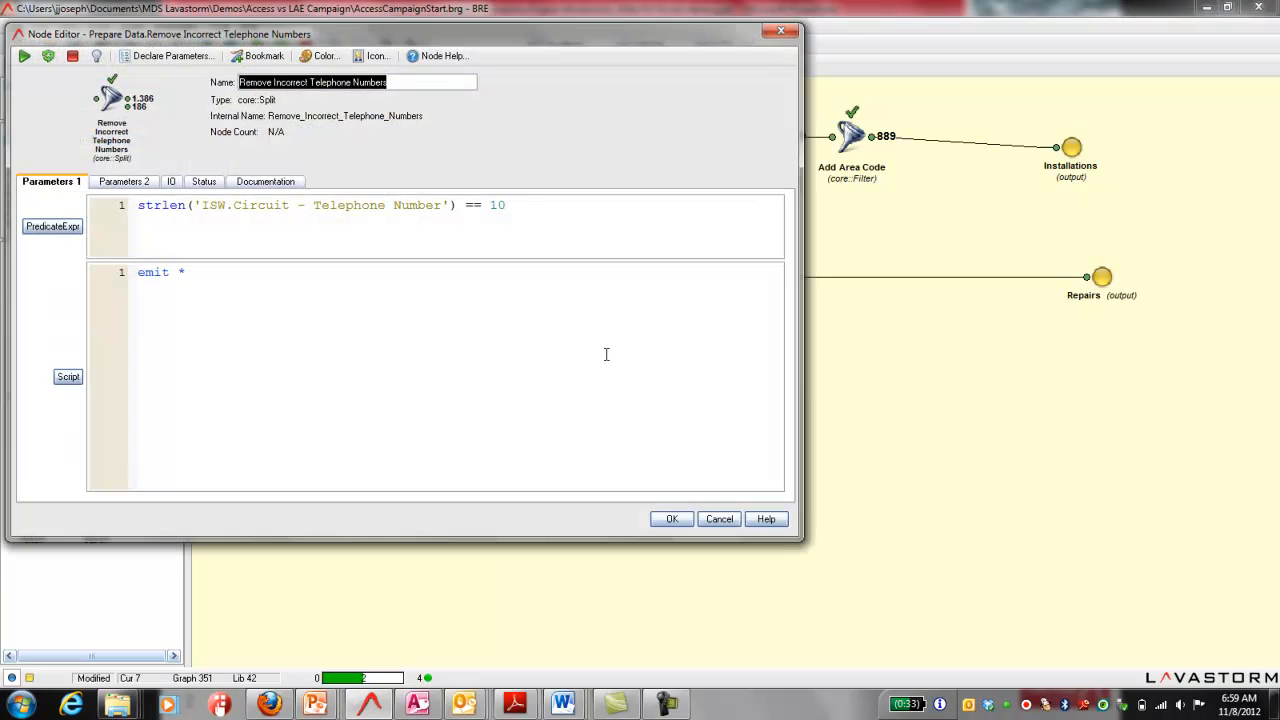
left_click(722, 522)
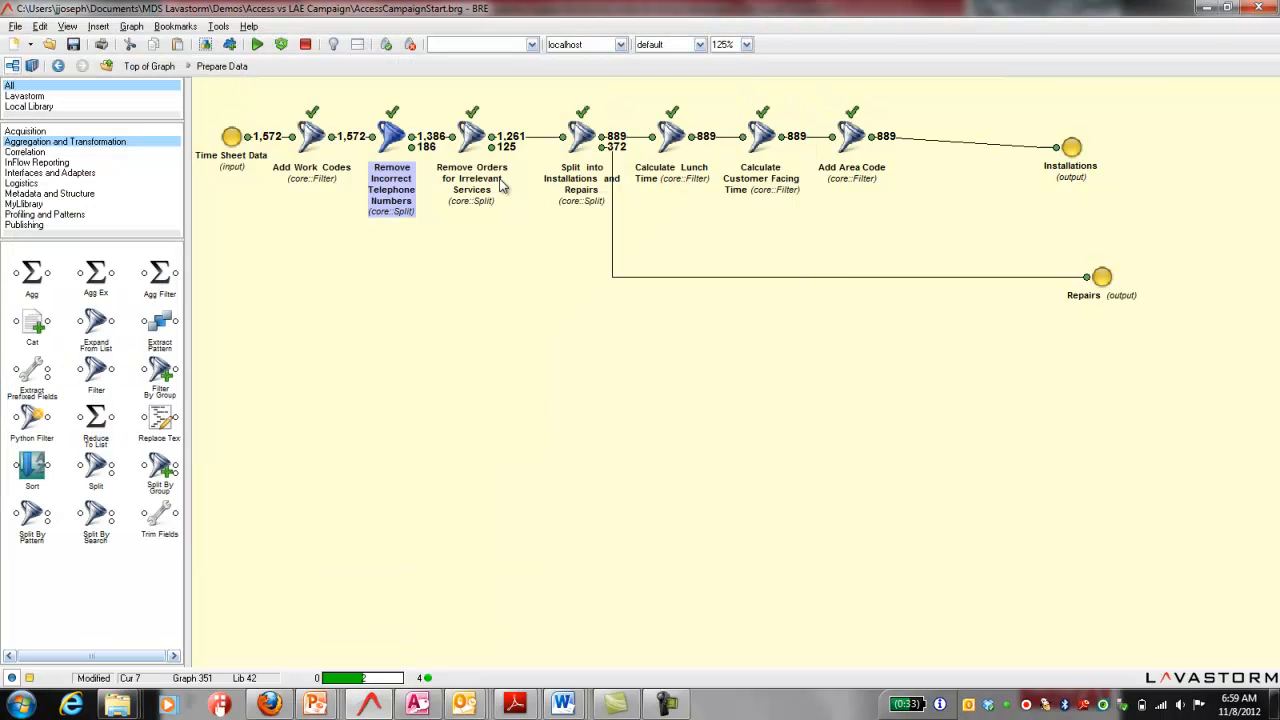
double_click(473, 135)
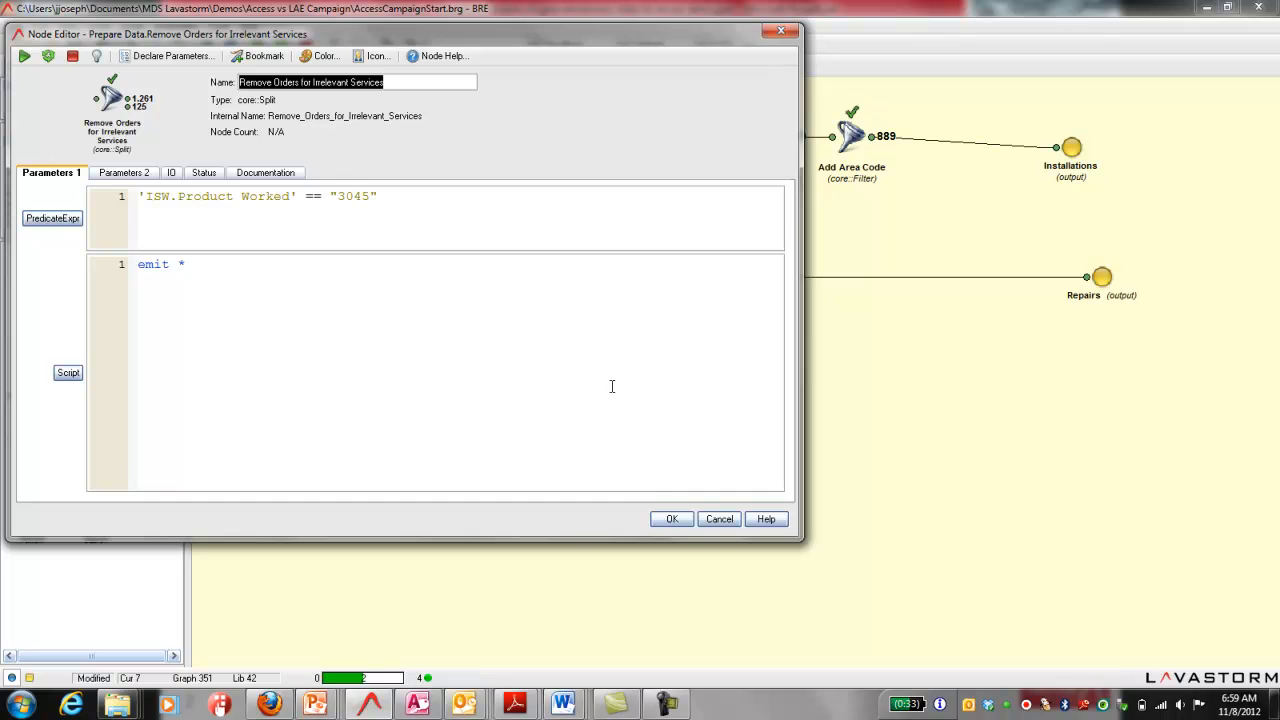
left_click(672, 519)
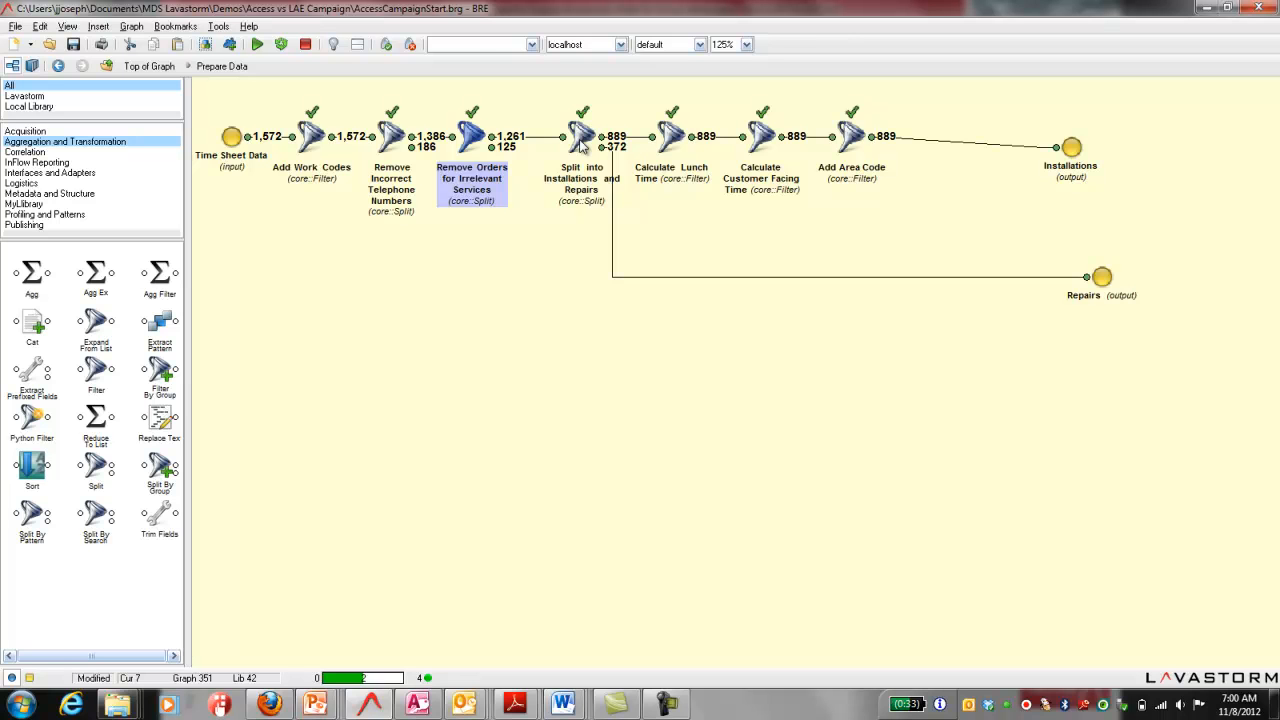
Step: Move Split into Installations and Repairs behind Add Area Code, linking Remove Orders for Irrelevant Services directly to Calculate Lunch Time
left_click_drag(581, 145, 749, 270)
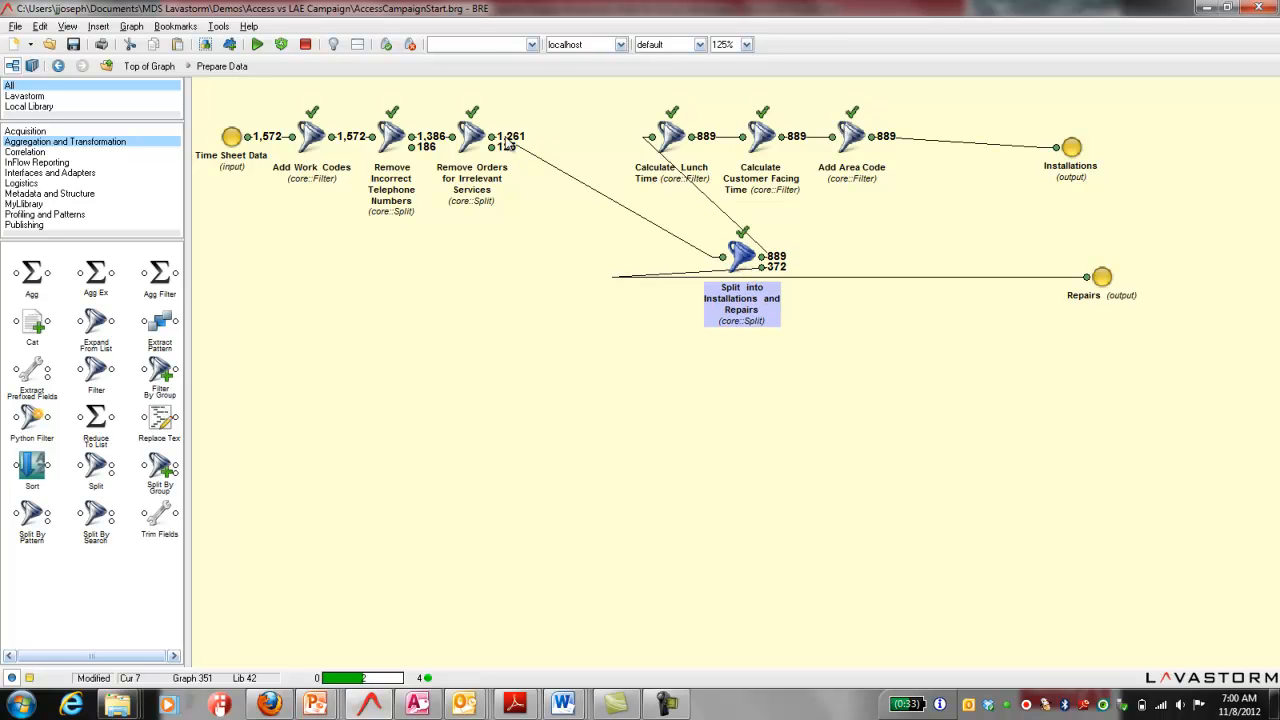
left_click_drag(491, 137, 653, 138)
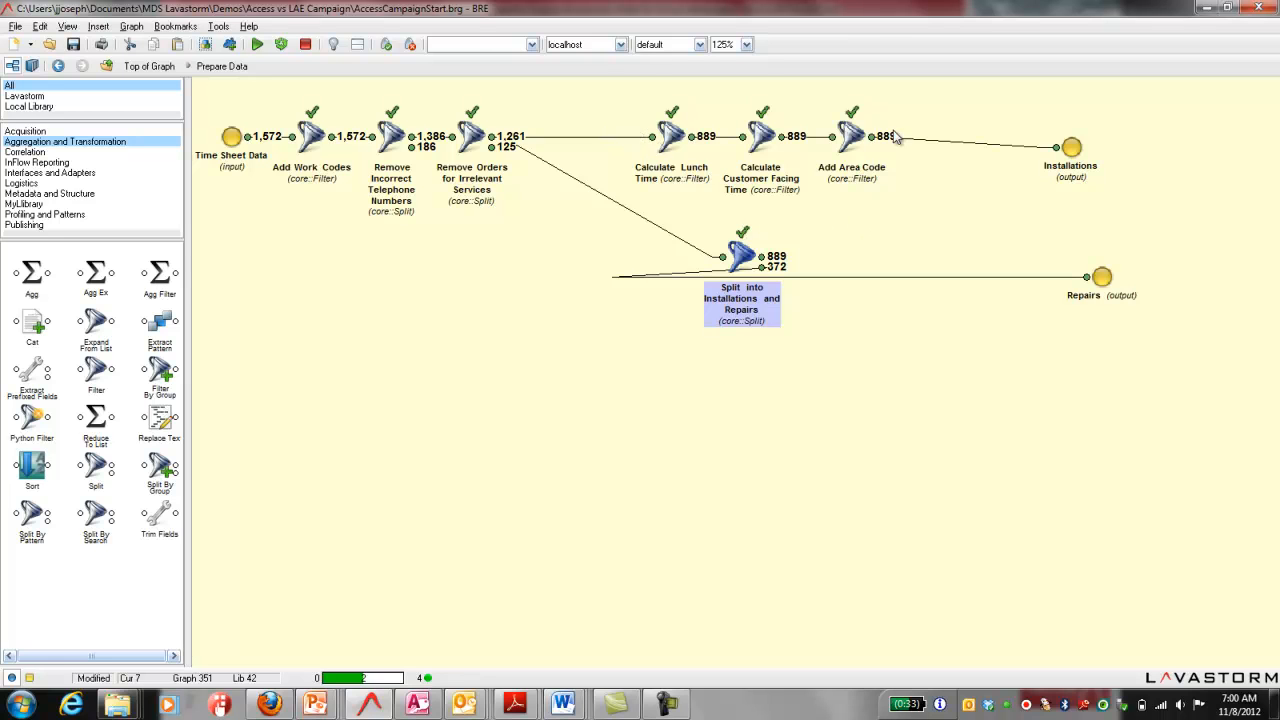
left_click_drag(871, 138, 968, 188)
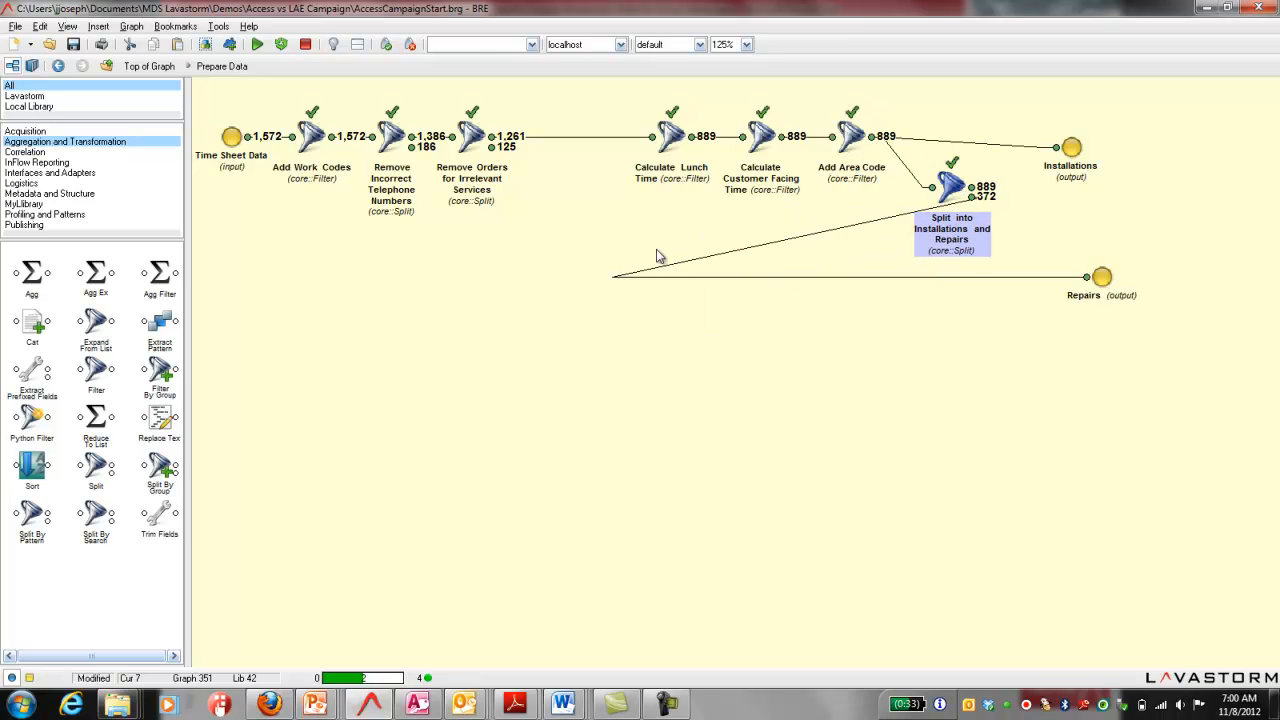
Step: Remove the bend point from the Repairs link and connect the split's first output to the Installations output
left_click(615, 279)
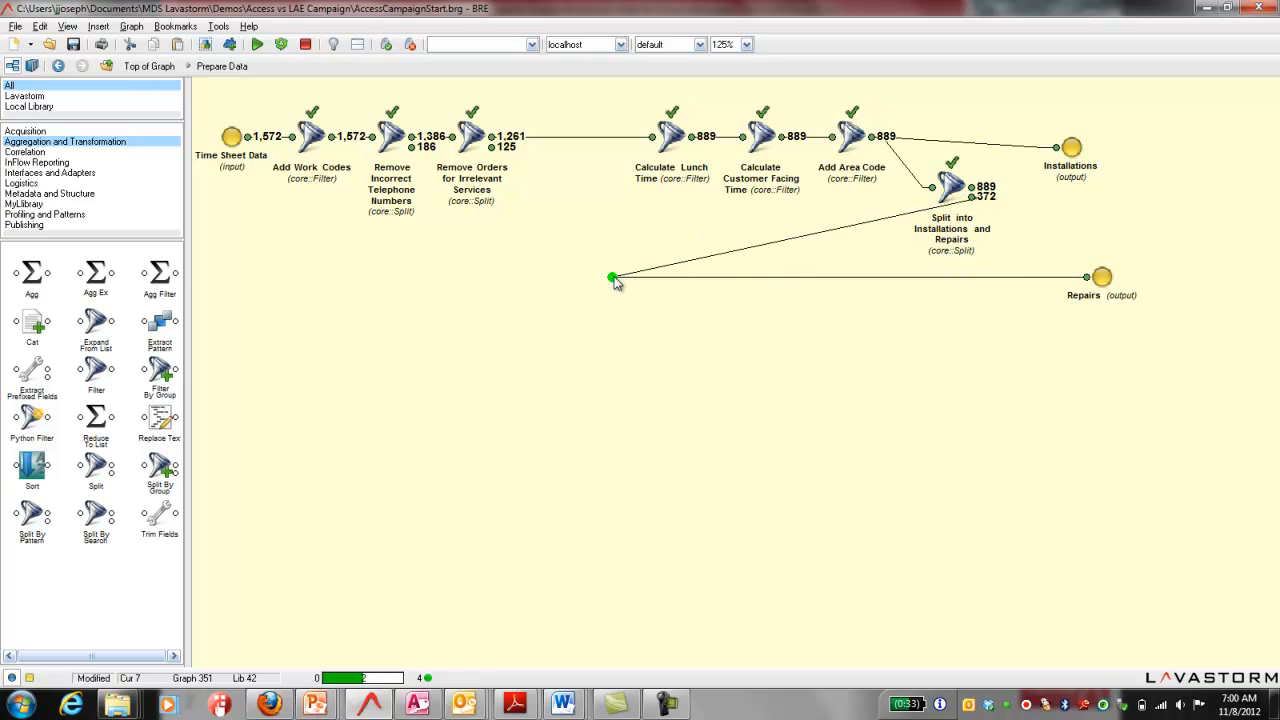
key("Delete")
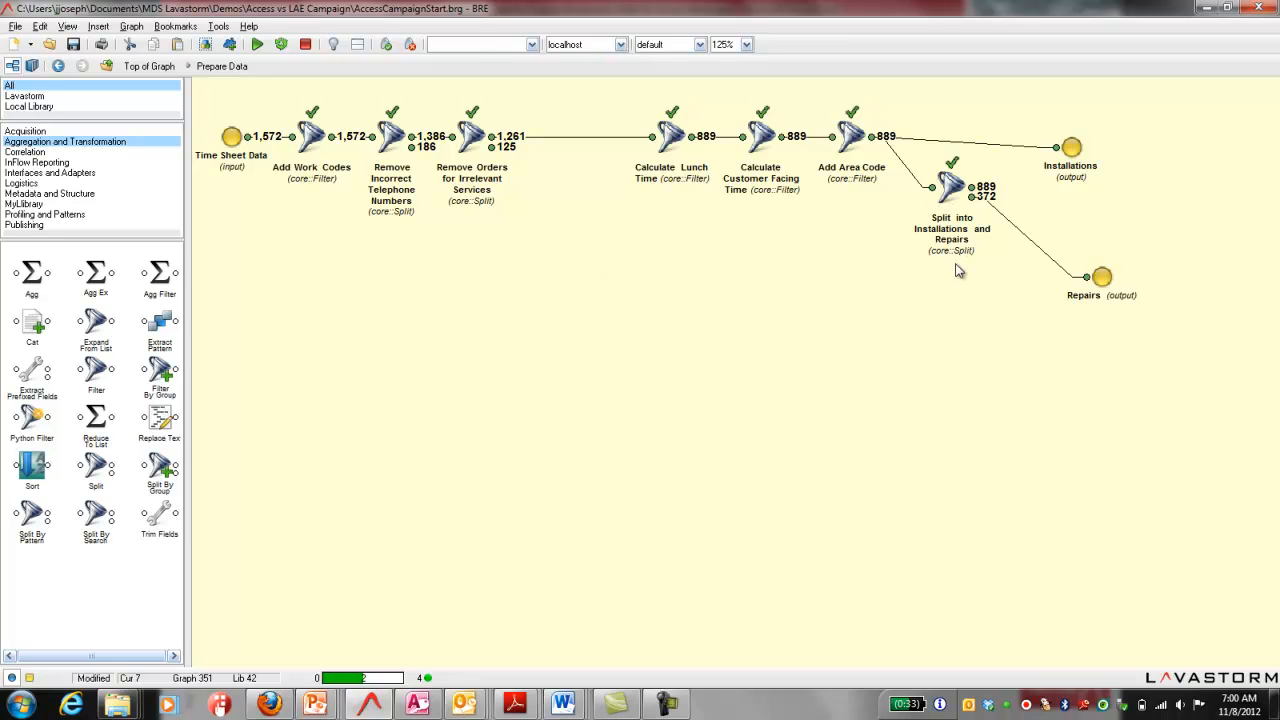
left_click_drag(608, 105, 742, 176)
left_click(958, 314)
left_click_drag(1033, 162, 1057, 148)
Step: Run the reordered nodes from Calculate Lunch Time through the Installations and Repairs outputs, and leave the Prepare Data composite
left_click_drag(578, 107, 1118, 319)
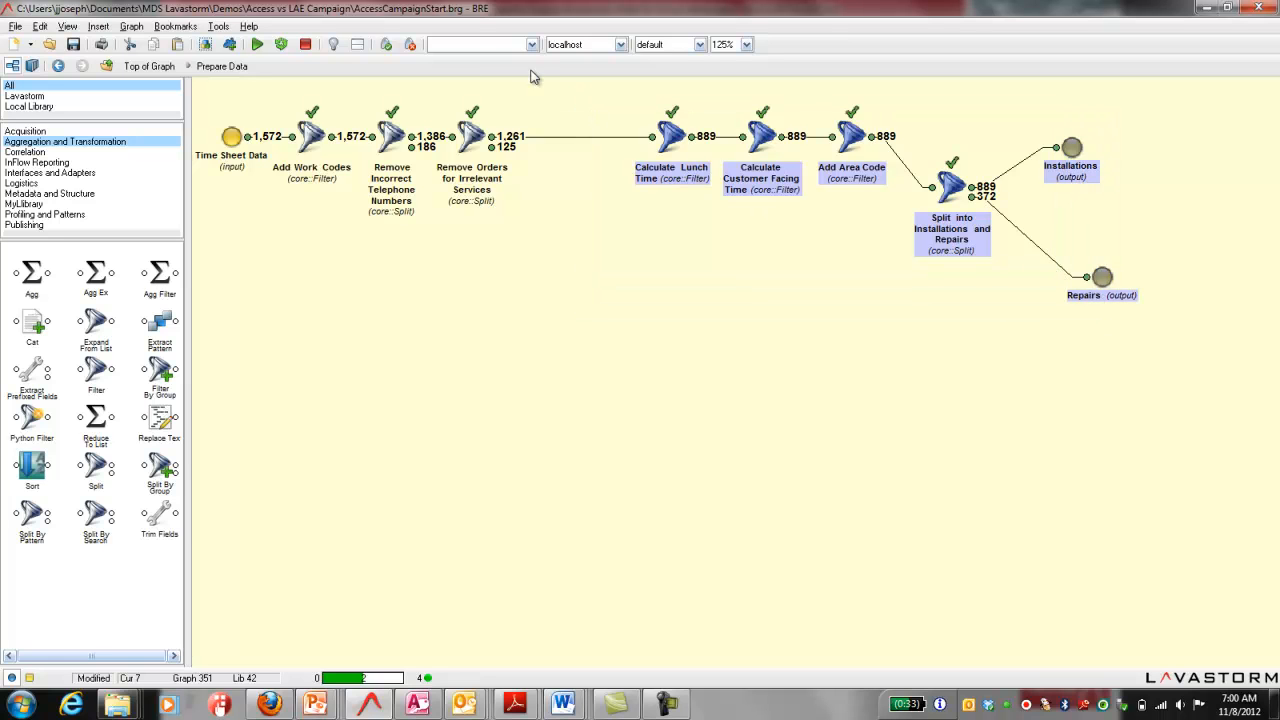
left_click(281, 45)
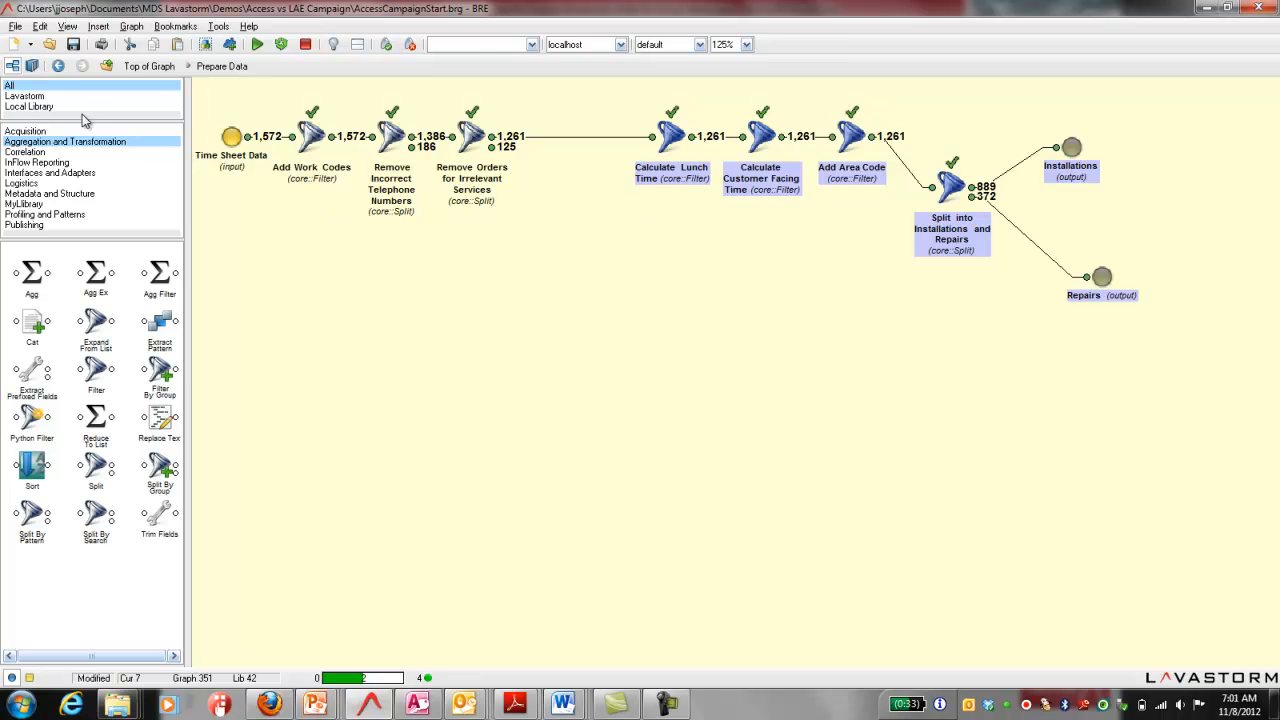
left_click(58, 67)
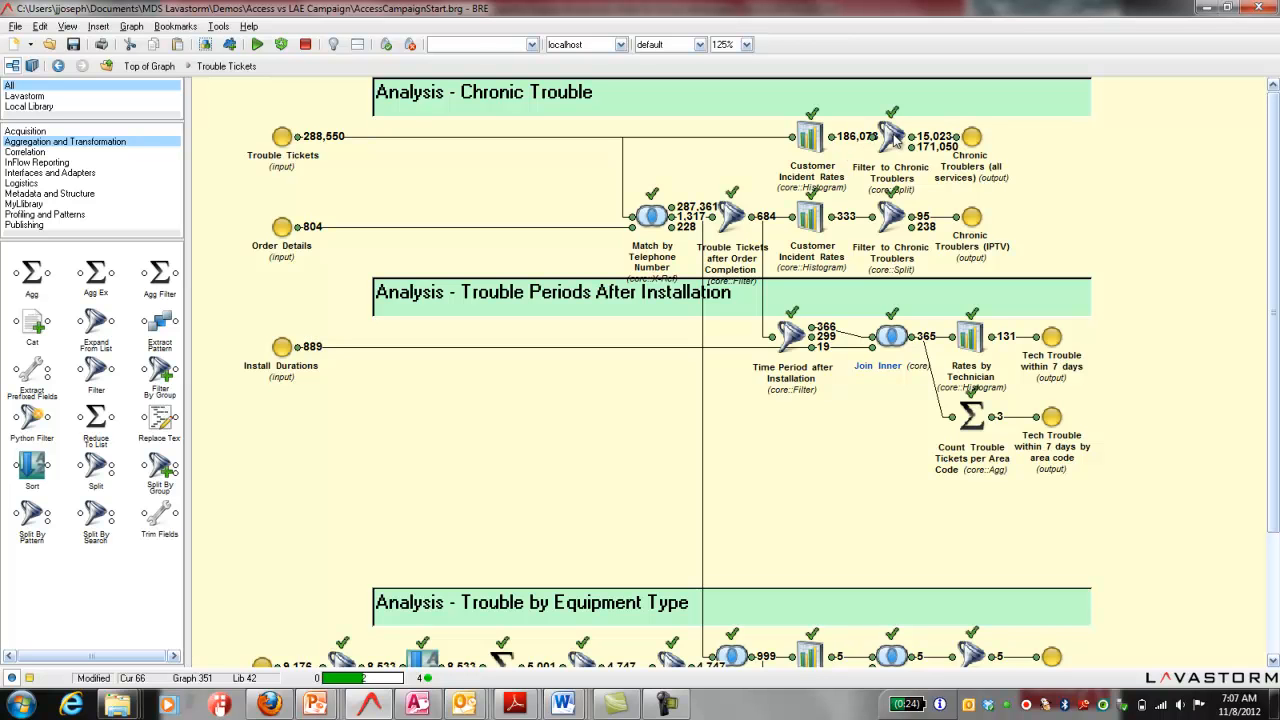
Step: In the Trouble Tickets analysis composite, inspect the all-services Filter to Chronic Troublers condition and output records, and the Rates by Technician output data
double_click(891, 138)
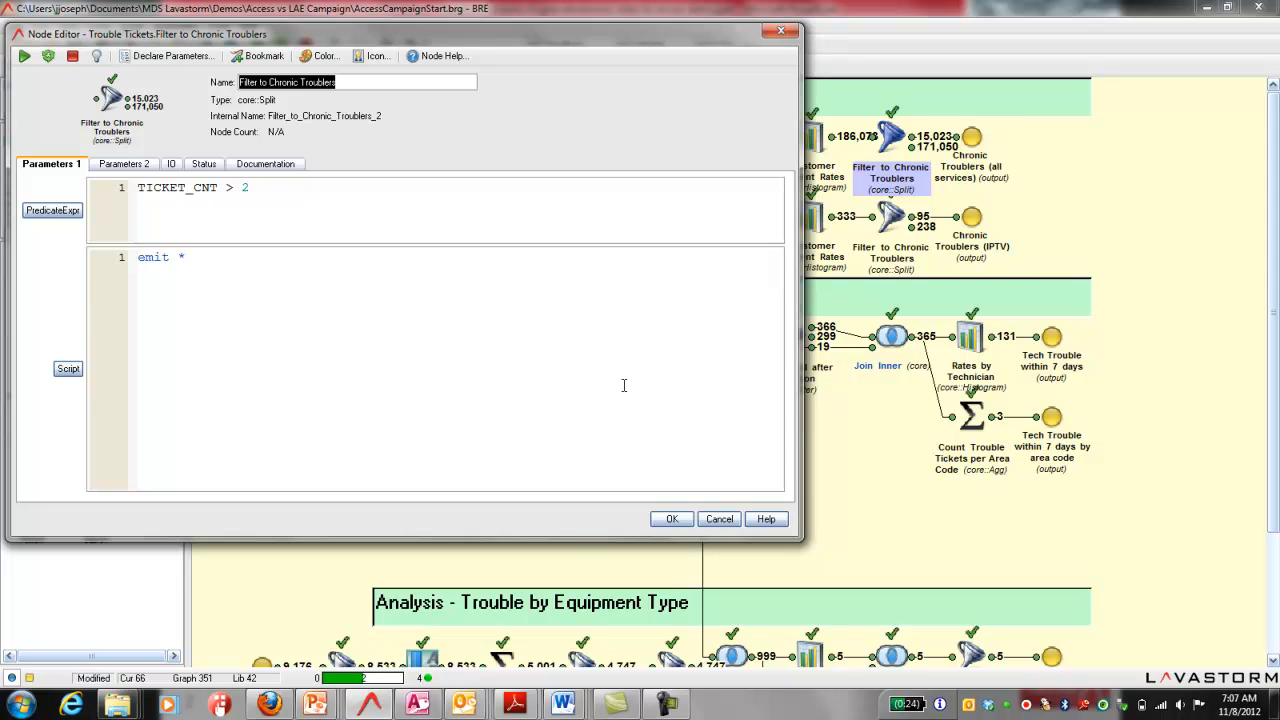
left_click(719, 519)
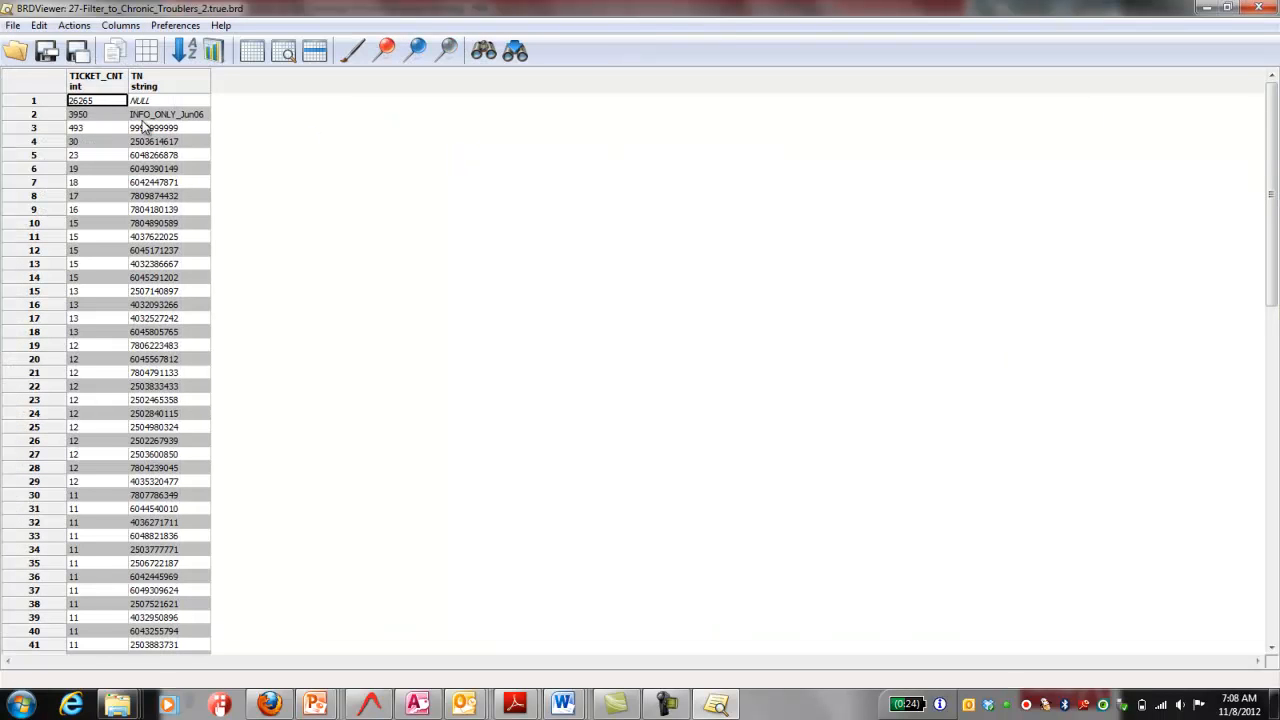
left_click(1259, 8)
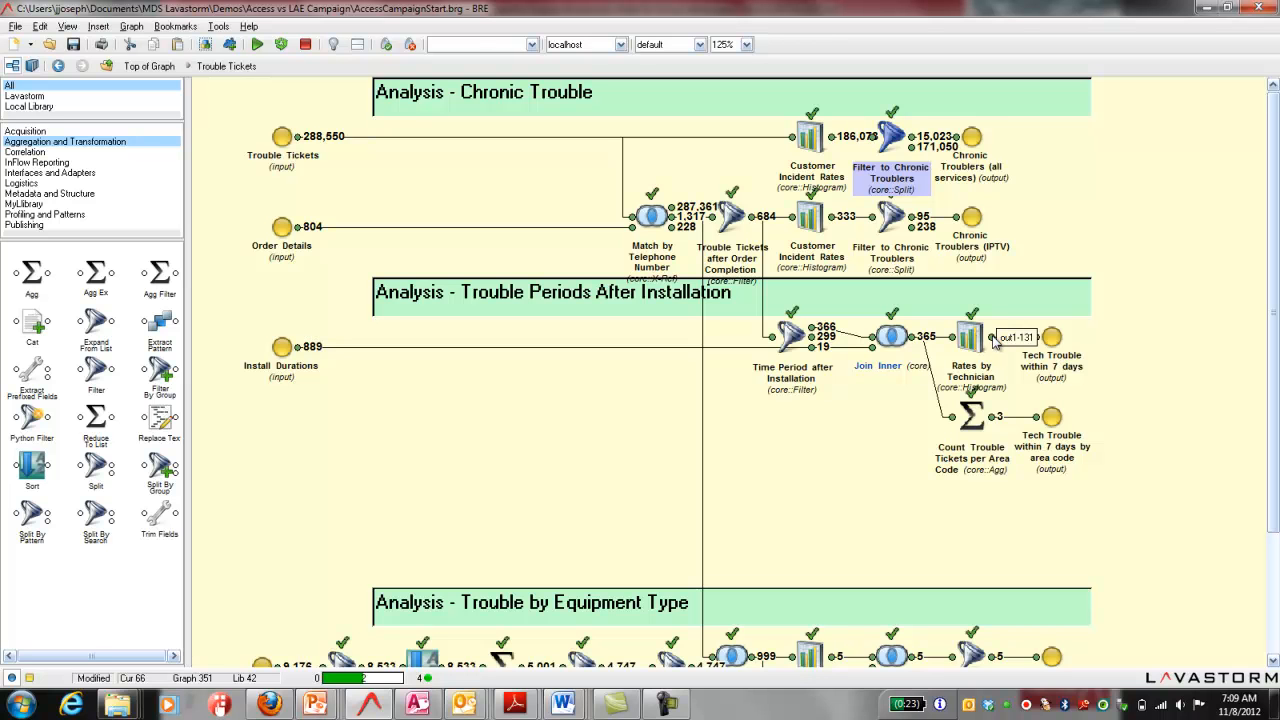
double_click(993, 340)
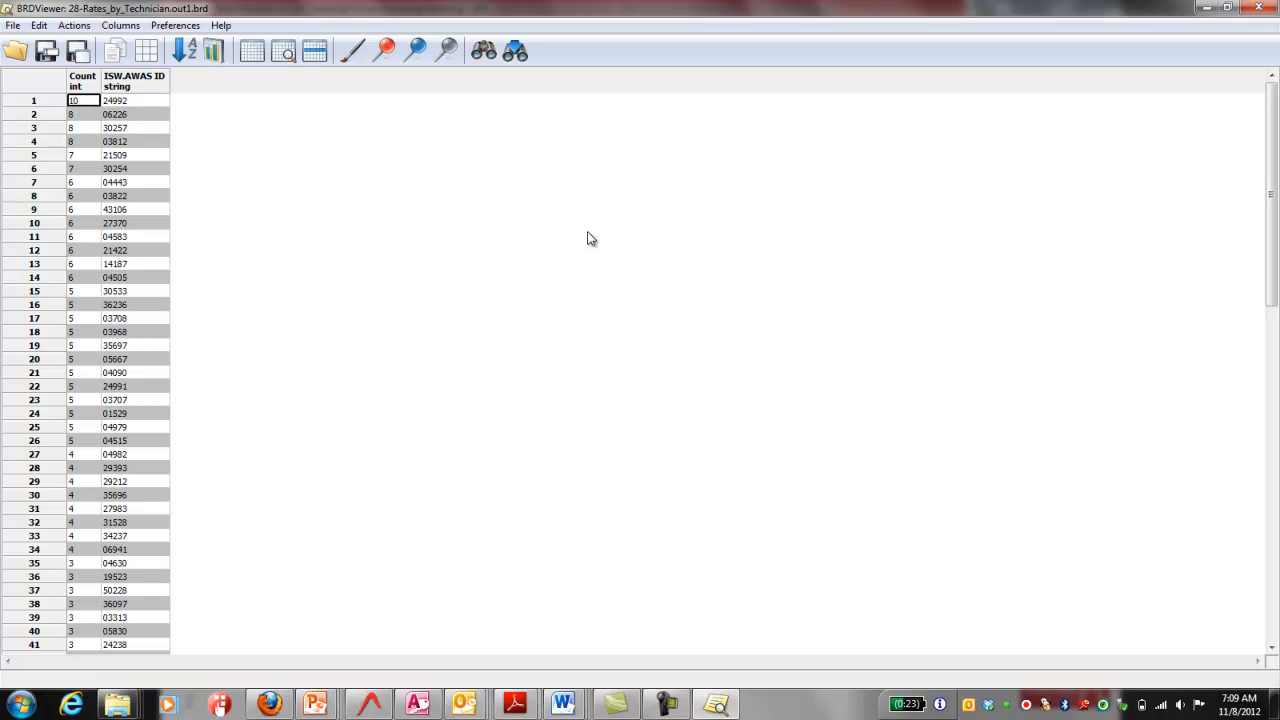
left_click(1258, 7)
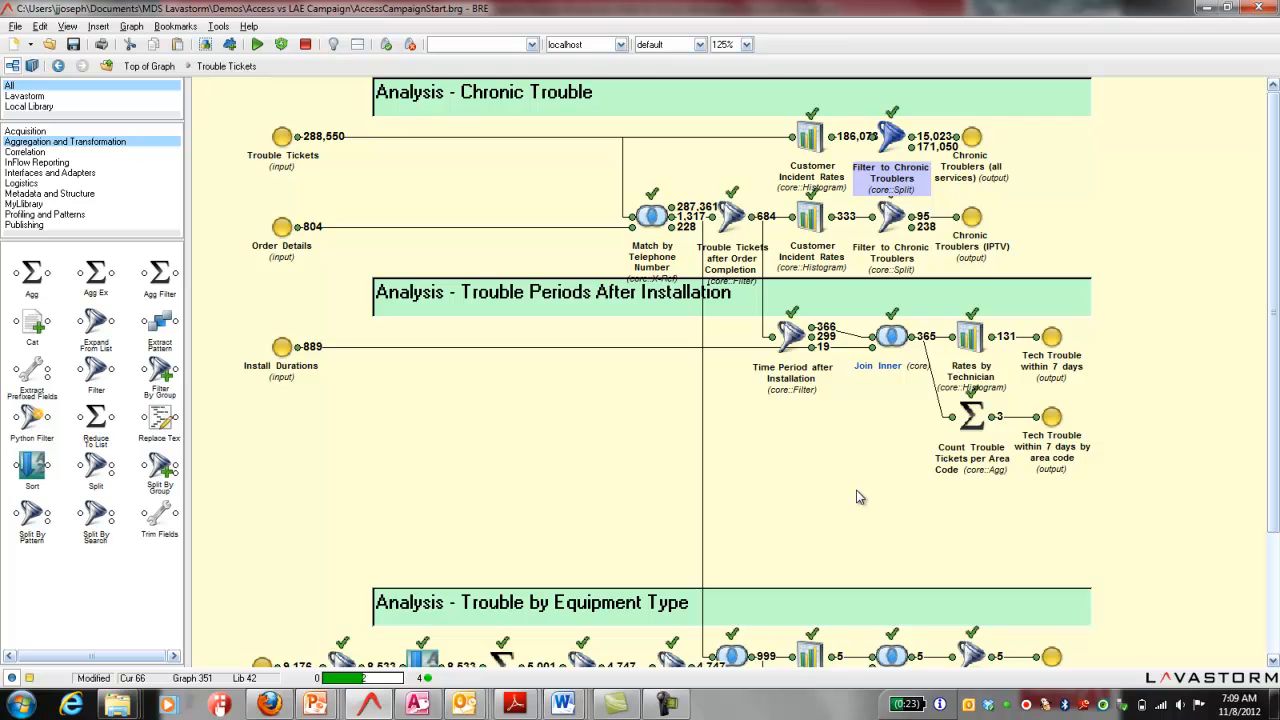
Step: Duplicate Join Inner, Rates by Technician and Count Trouble Tickets per Area Code, fed by Time Period after Installation's second output and Install Durations, and run them
left_click_drag(862, 486, 1062, 314)
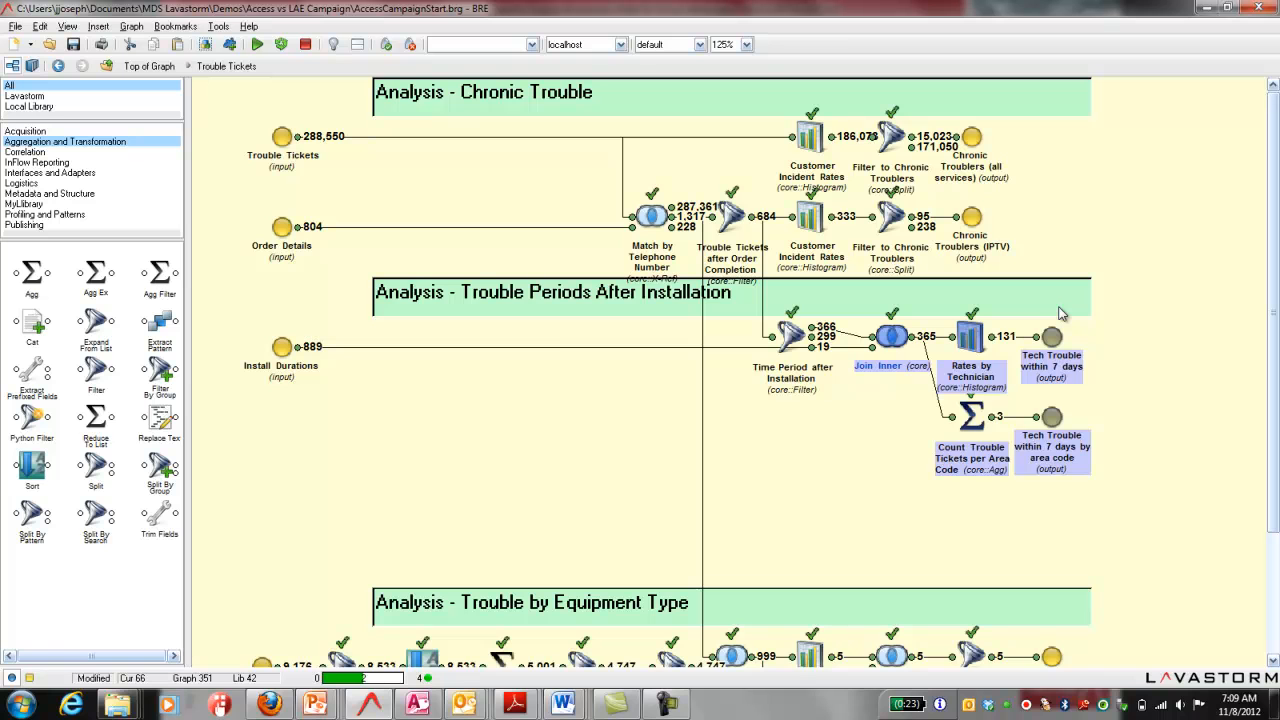
key("ctrl+v")
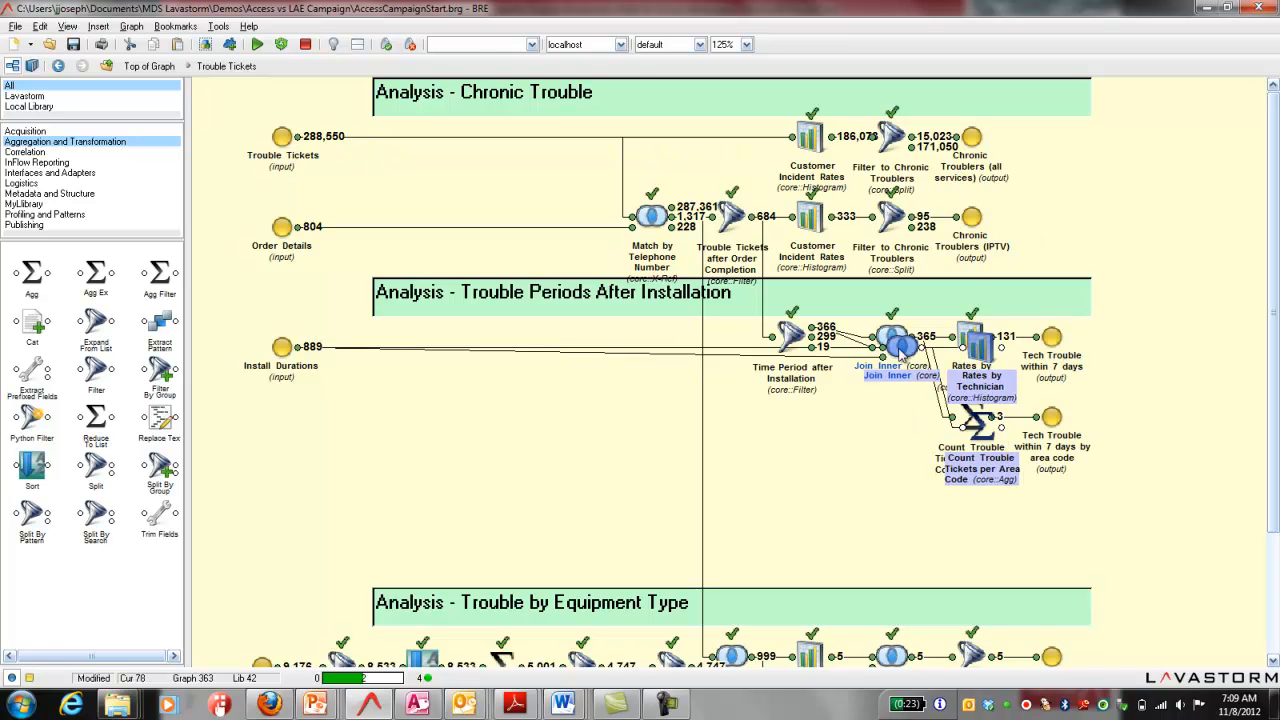
left_click_drag(900, 347, 882, 427)
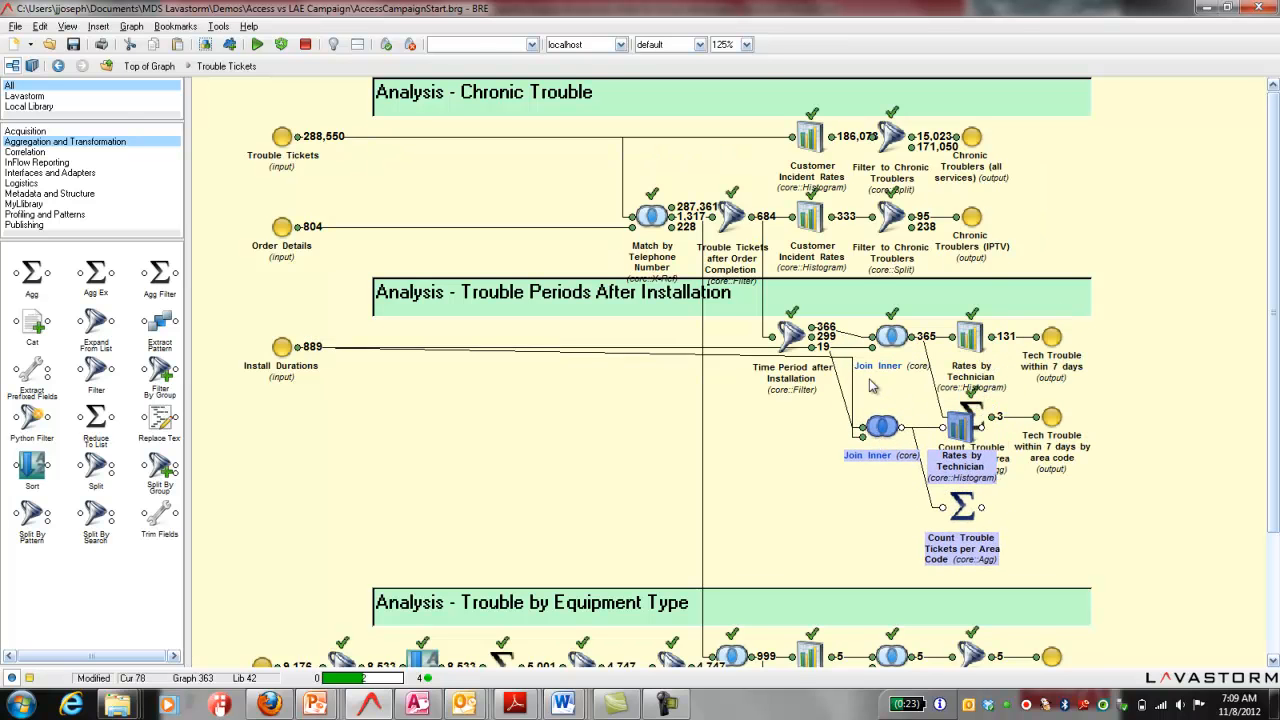
left_click_drag(812, 338, 863, 429)
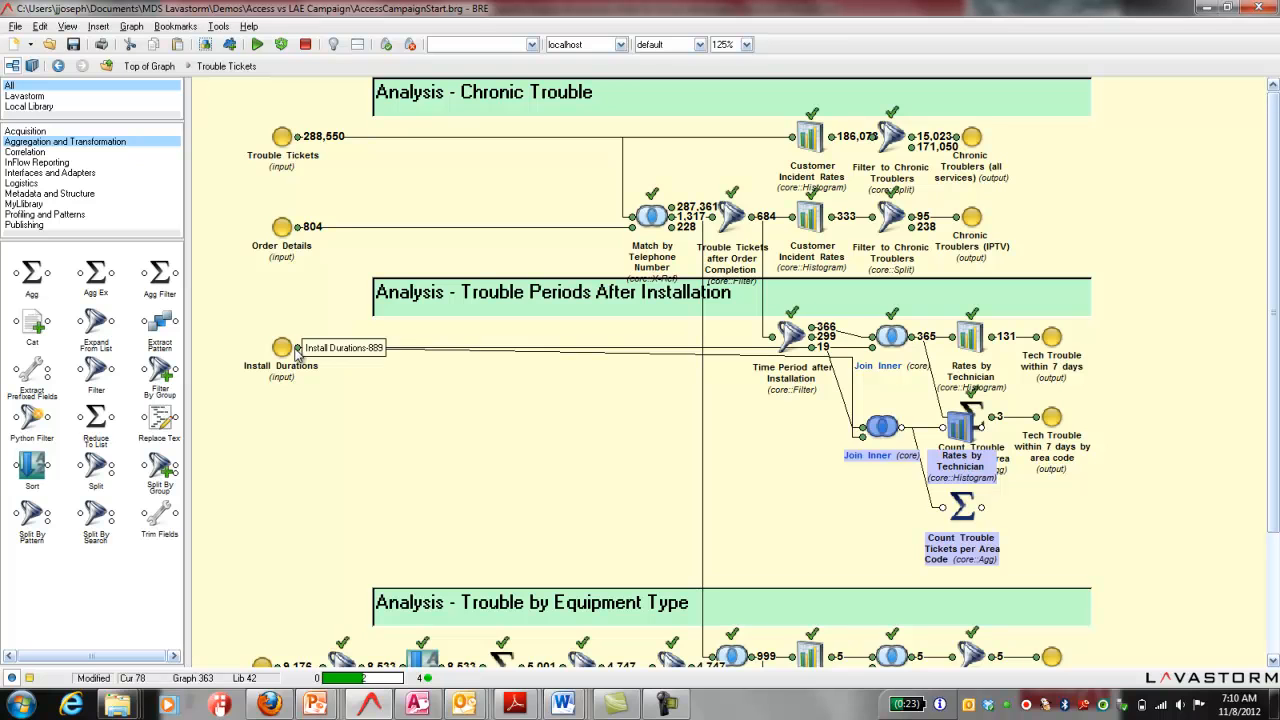
left_click_drag(299, 349, 800, 436)
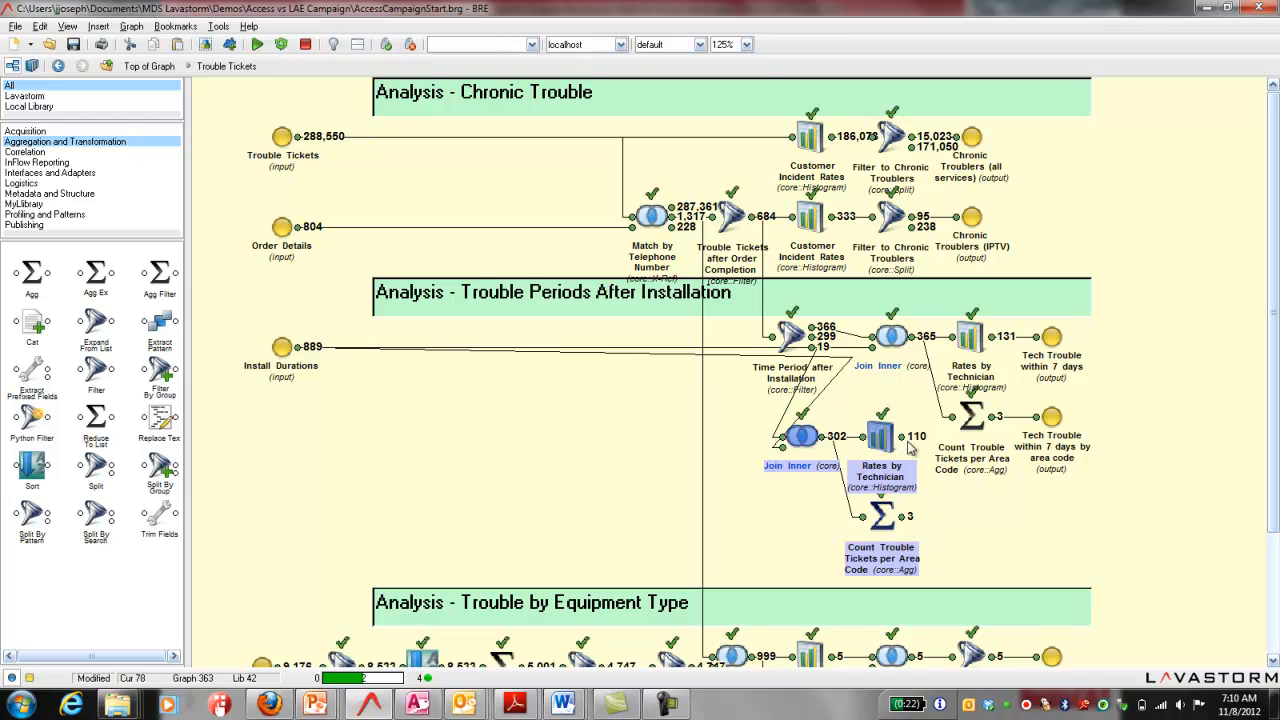
Step: View the output data of the duplicated Rates by Technician node
double_click(903, 438)
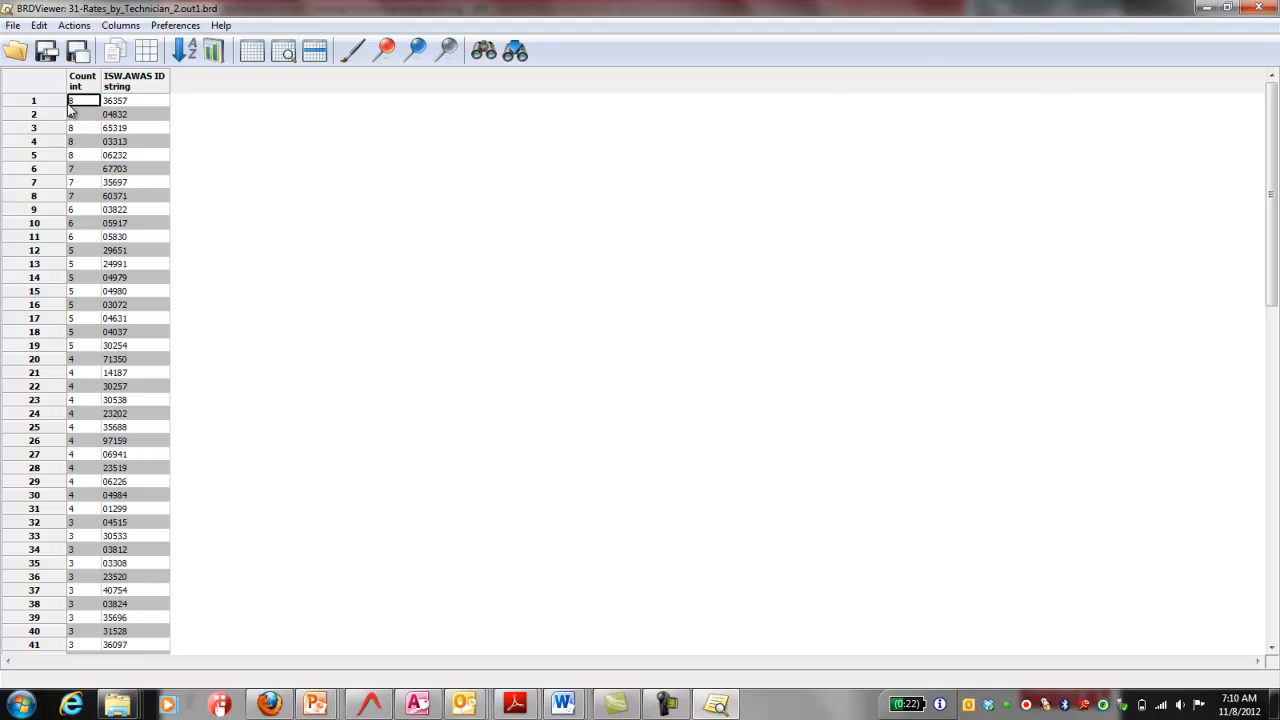
Step: In the Trouble by Equipment Type analysis, view the output data of the Calculate Percentage of Tickets by Equipment Type filter
left_click(1258, 8)
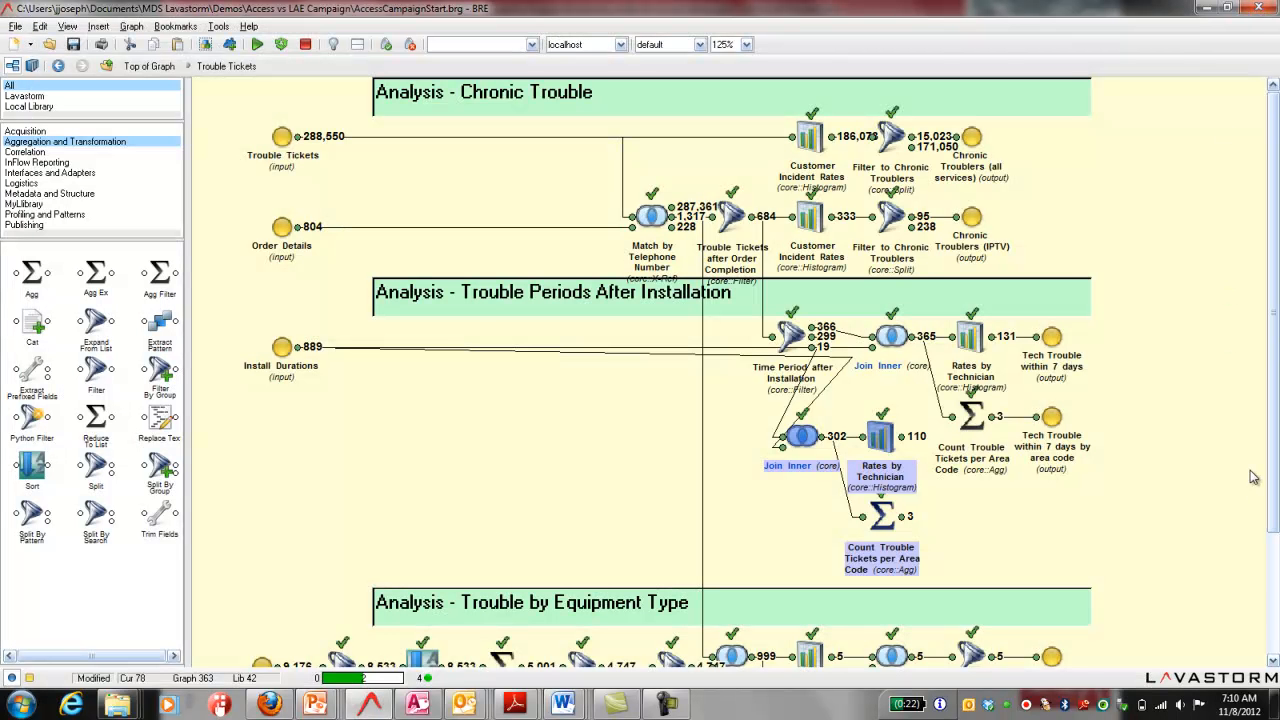
left_click(1274, 662)
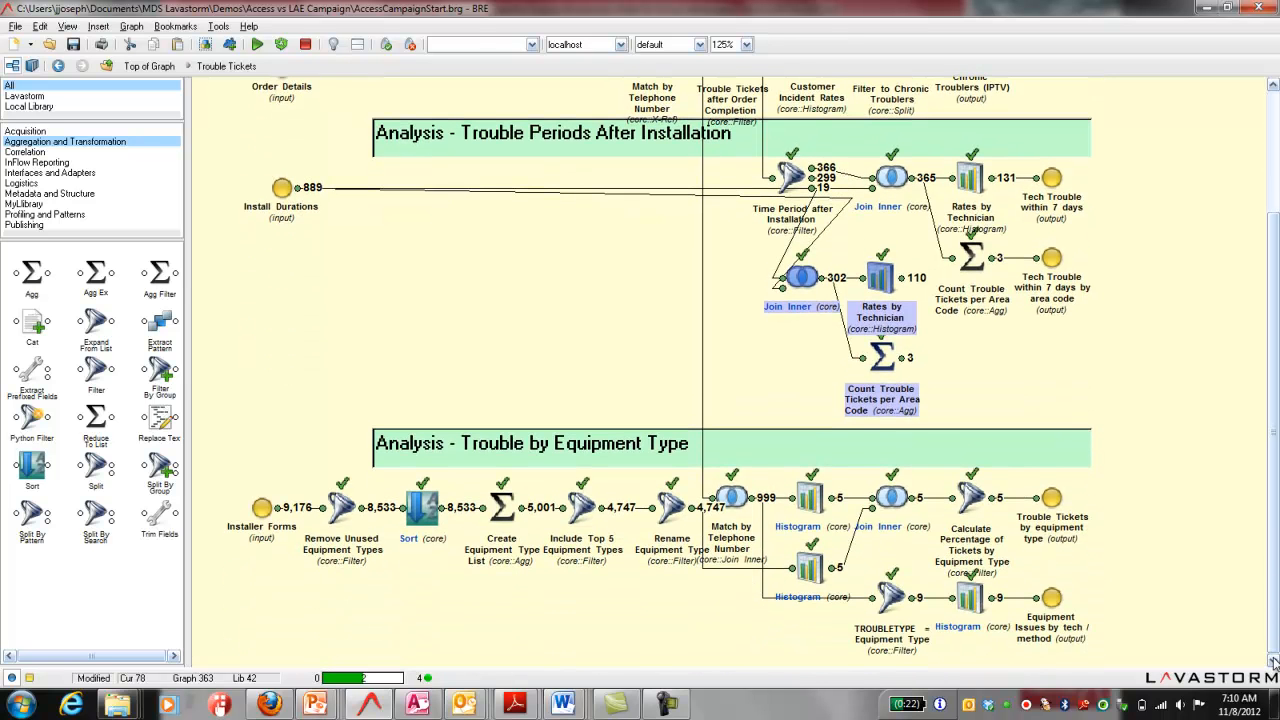
left_click(1273, 86)
left_click(1273, 86)
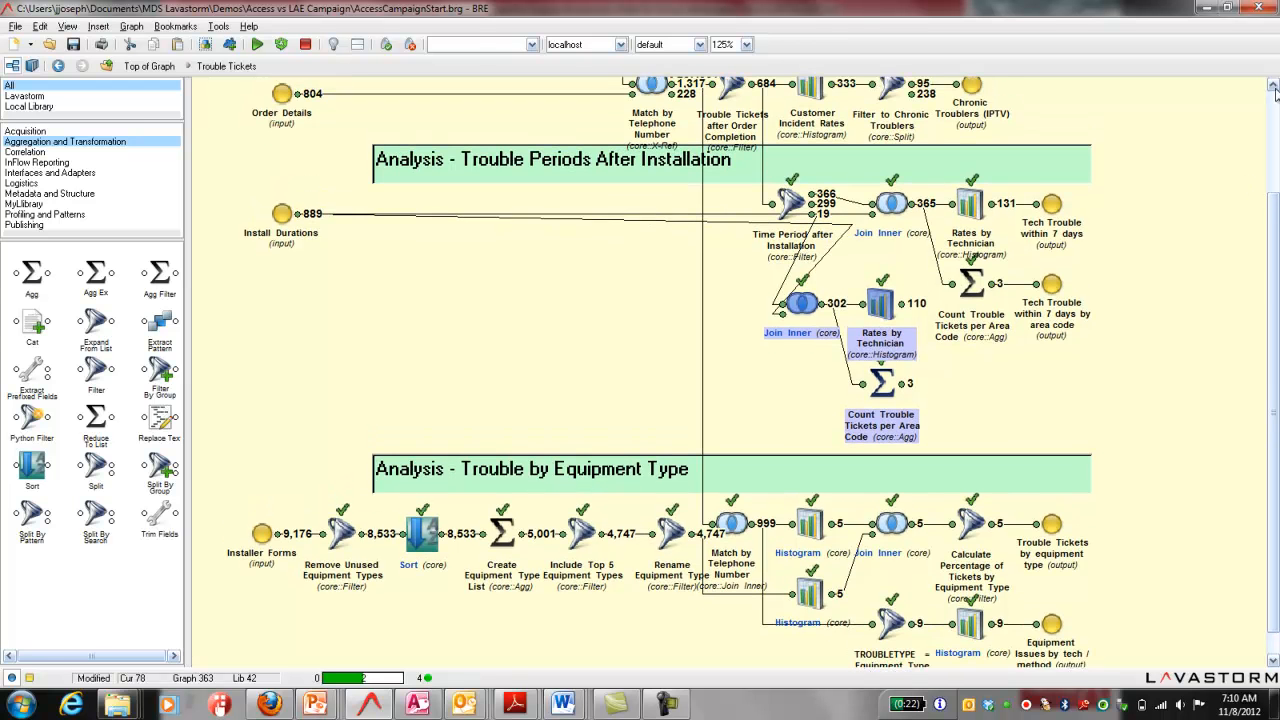
left_click(1273, 86)
left_click(1273, 86)
left_click(1273, 86)
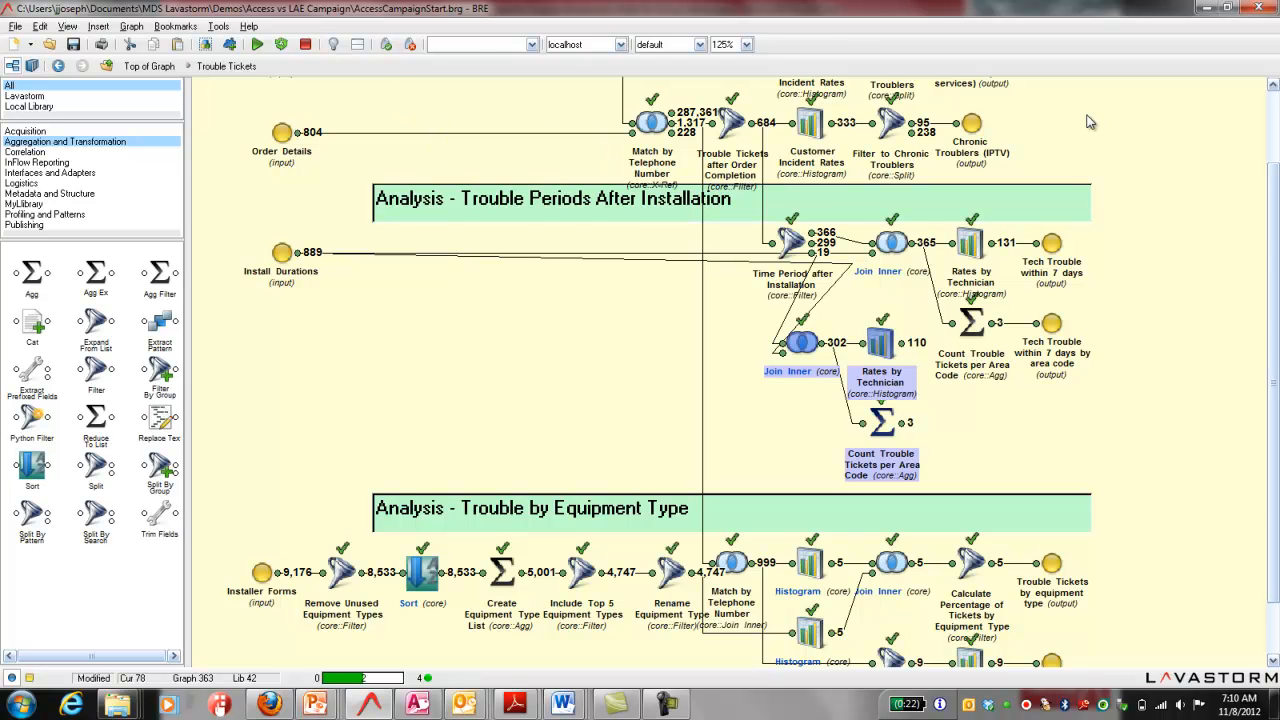
scroll(1275, 103, "up", 3)
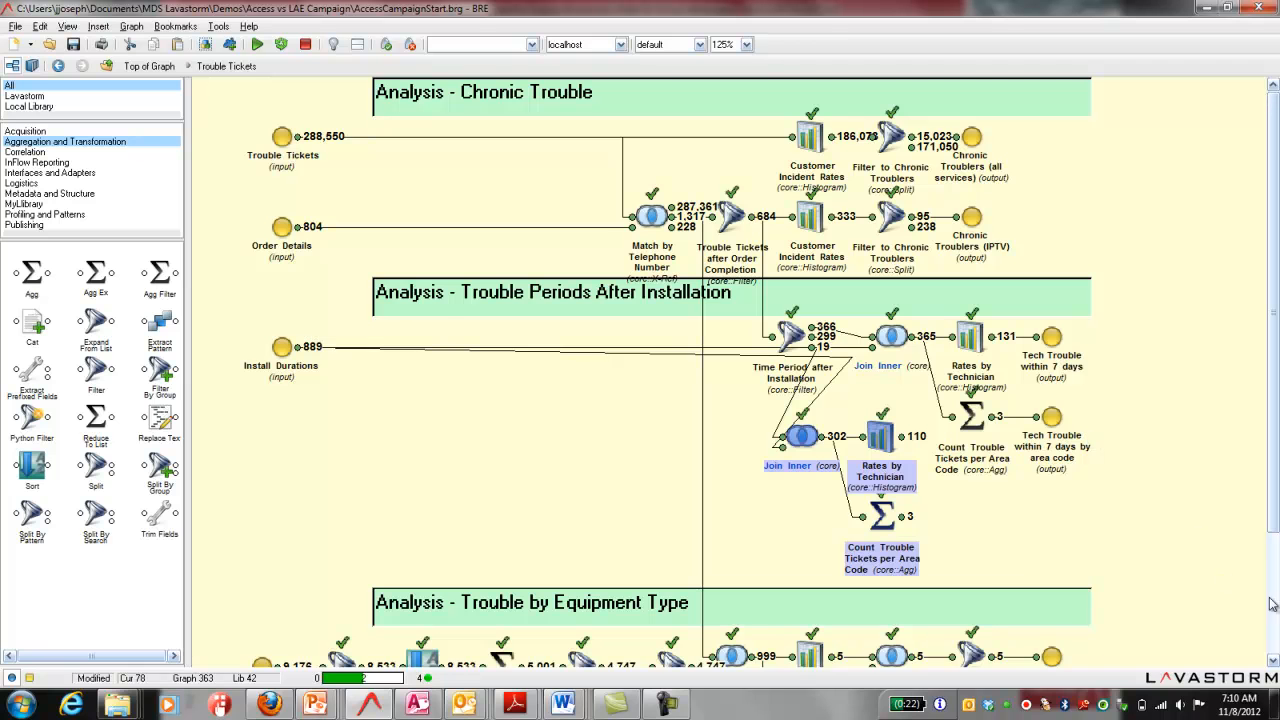
scroll(1276, 603, "down", 3)
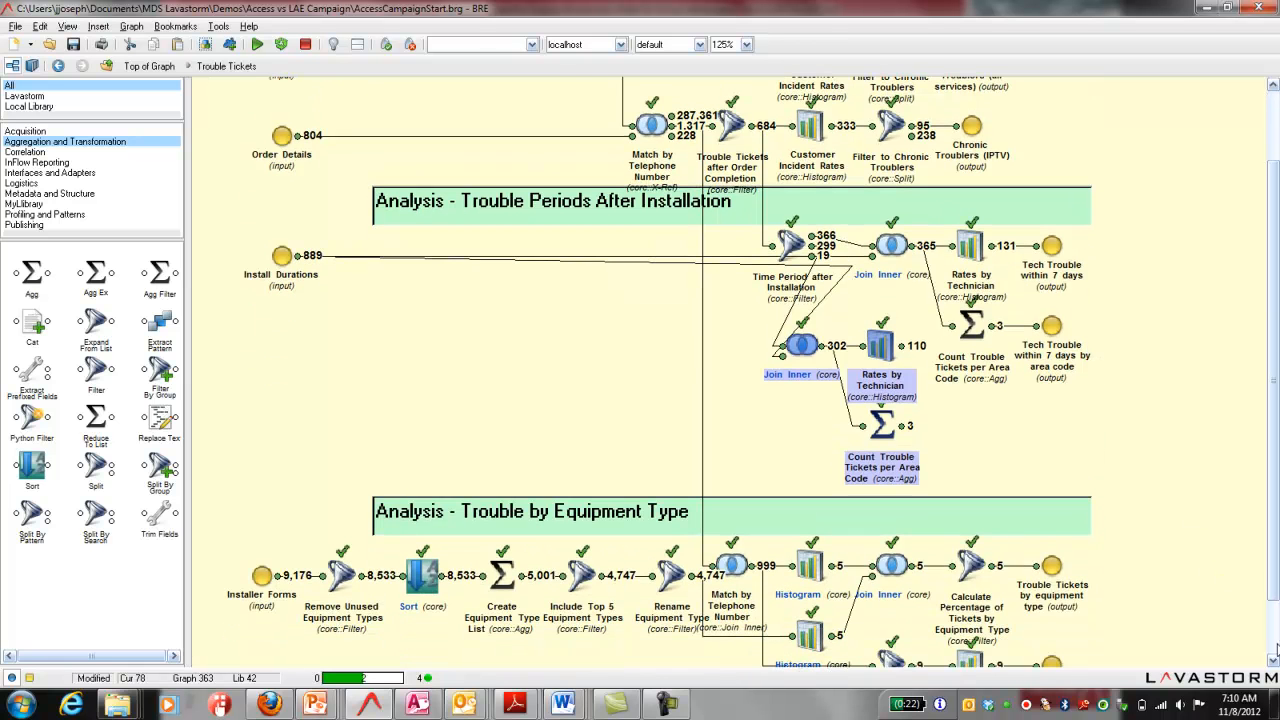
scroll(1274, 663, "down", 3)
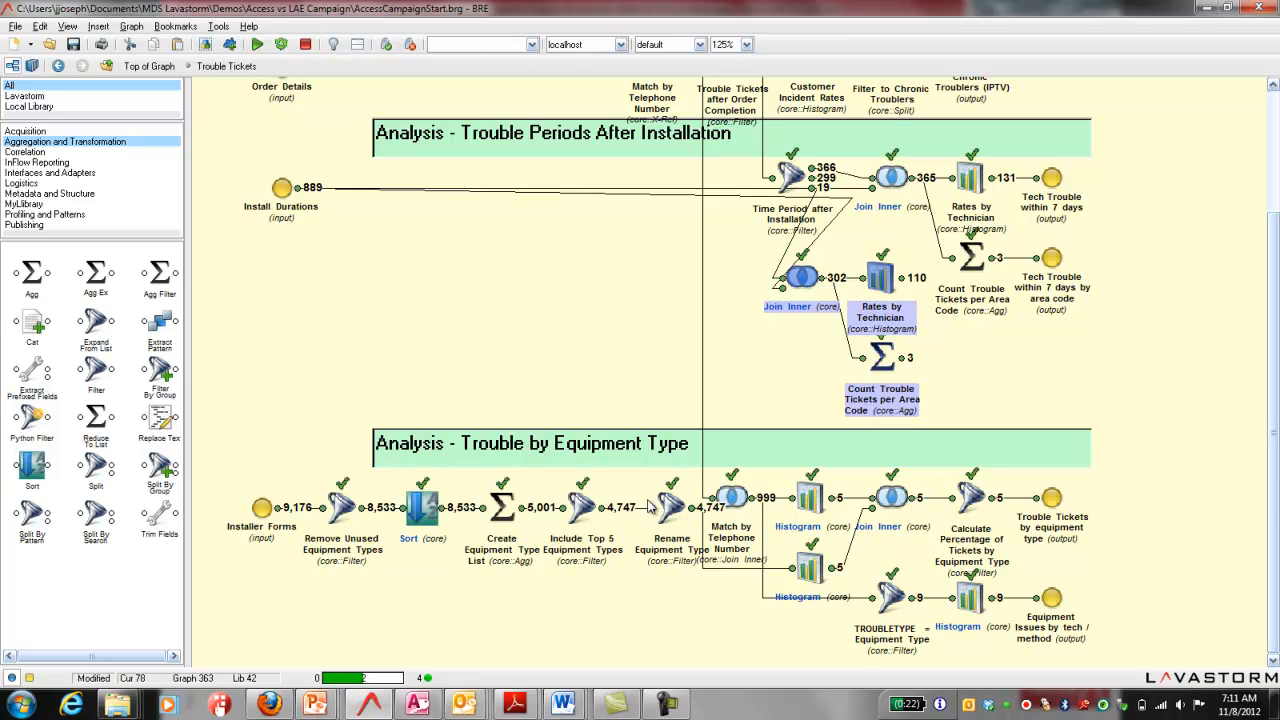
double_click(993, 503)
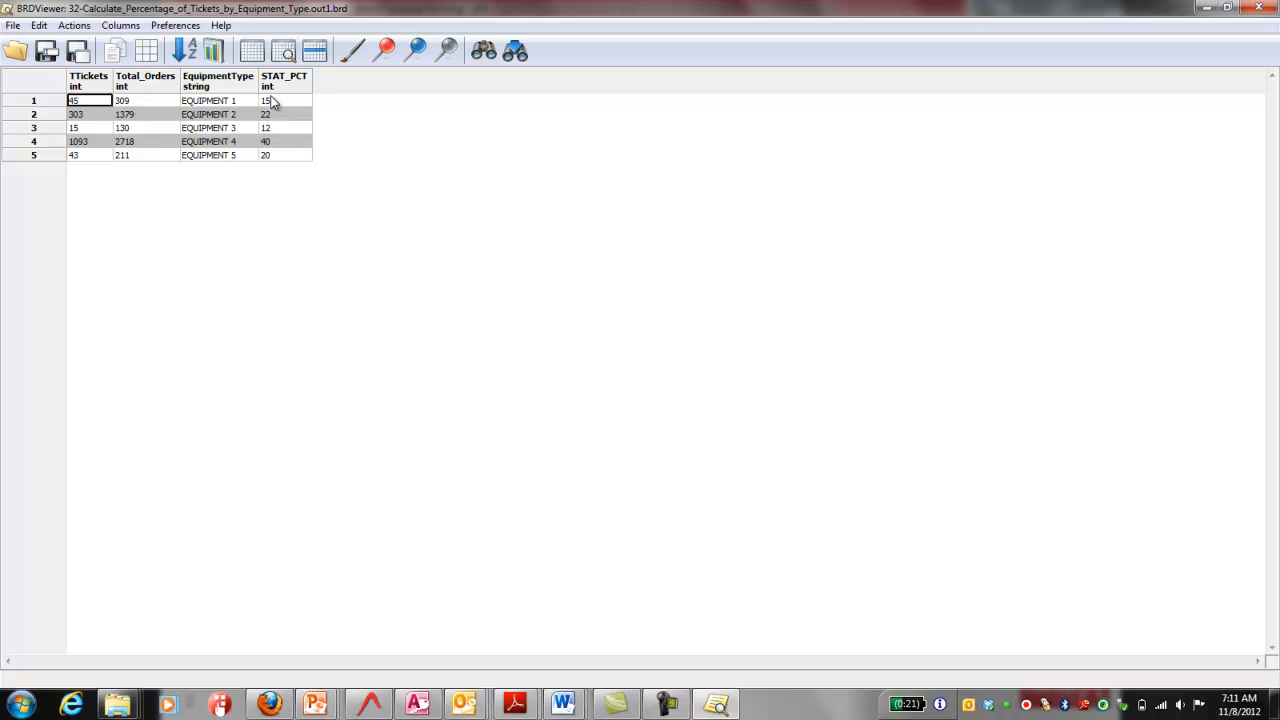
left_click(1260, 8)
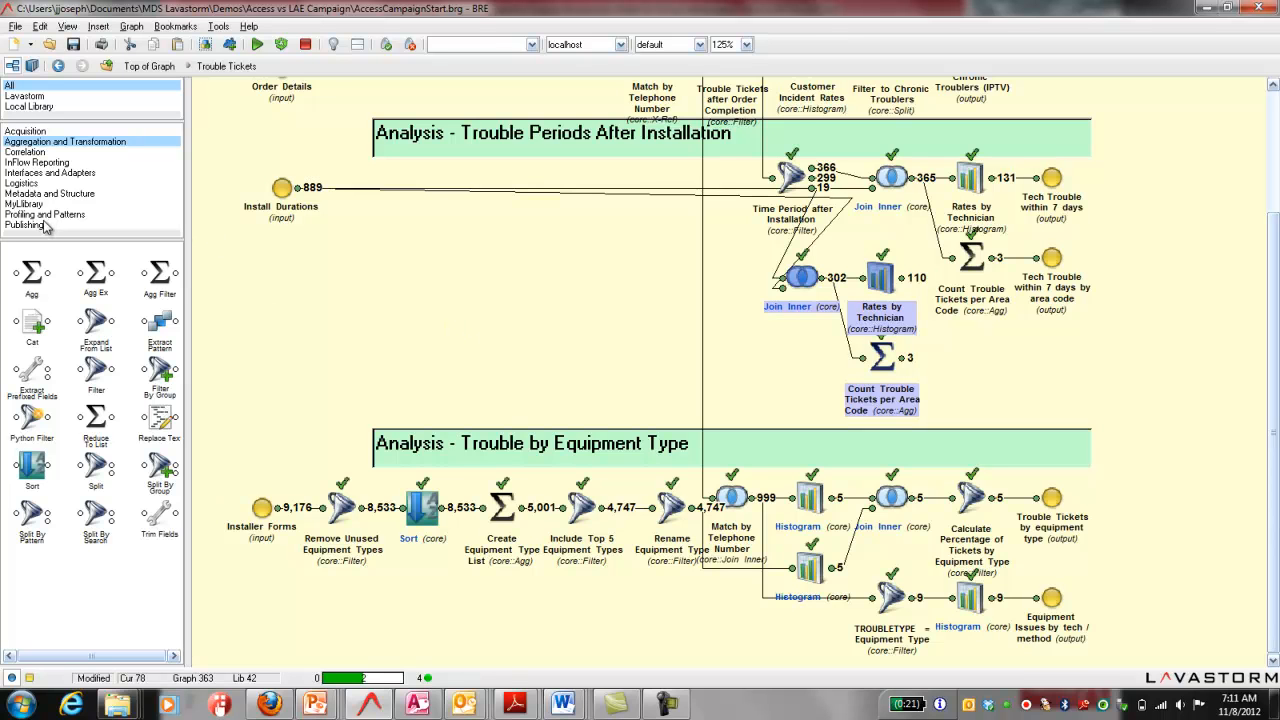
Step: Add an InFlow Reporting Bar node fed by the output of Calculate Percentage of Tickets by Equipment Type
left_click(37, 162)
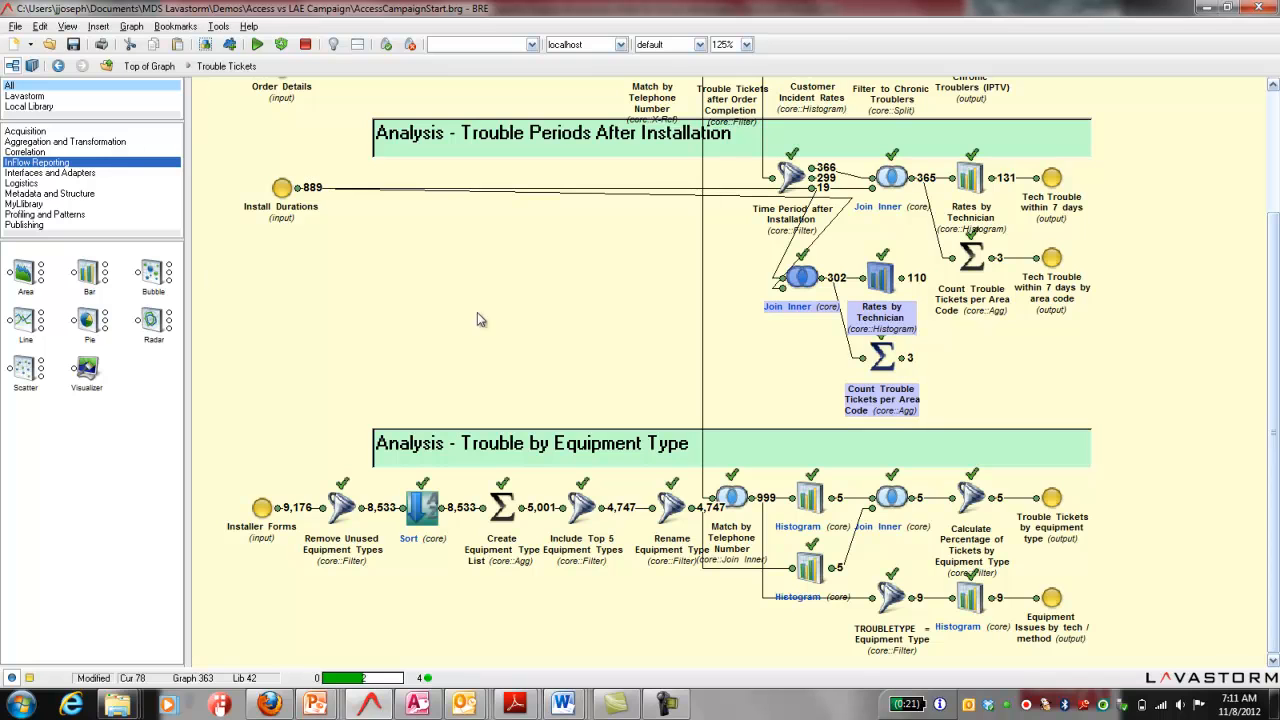
left_click(972, 497)
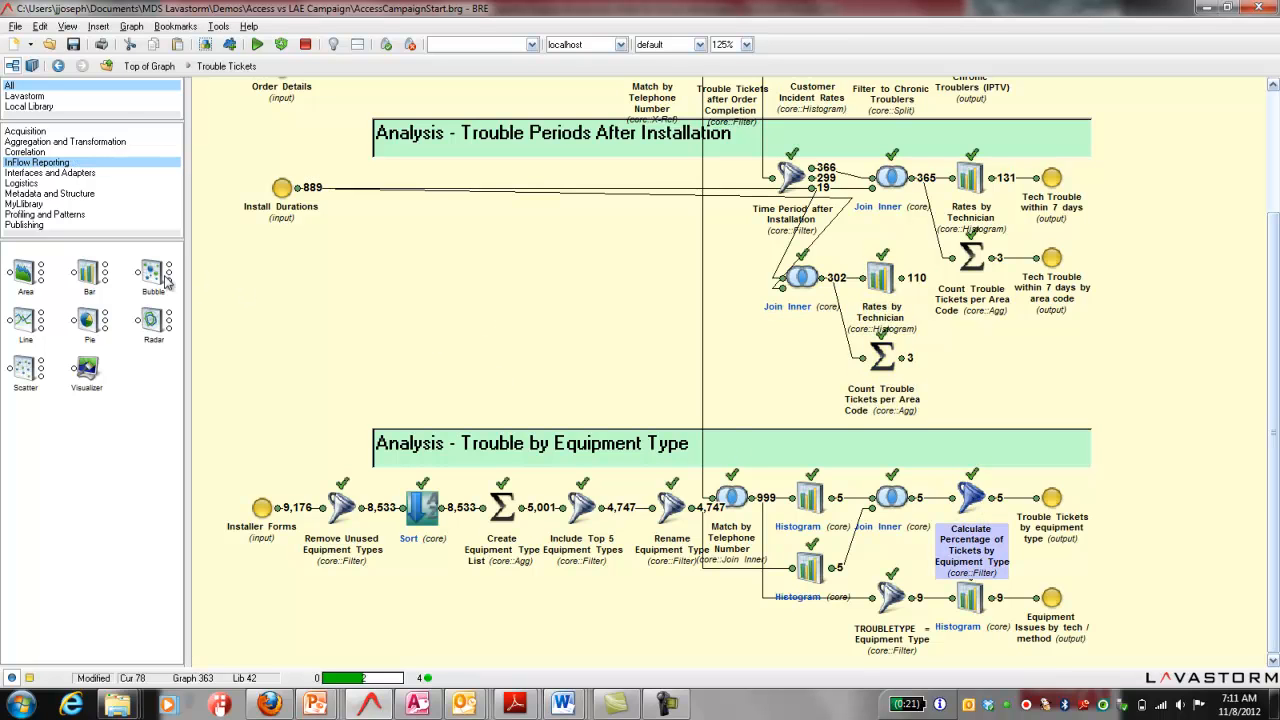
left_click_drag(89, 272, 1128, 416)
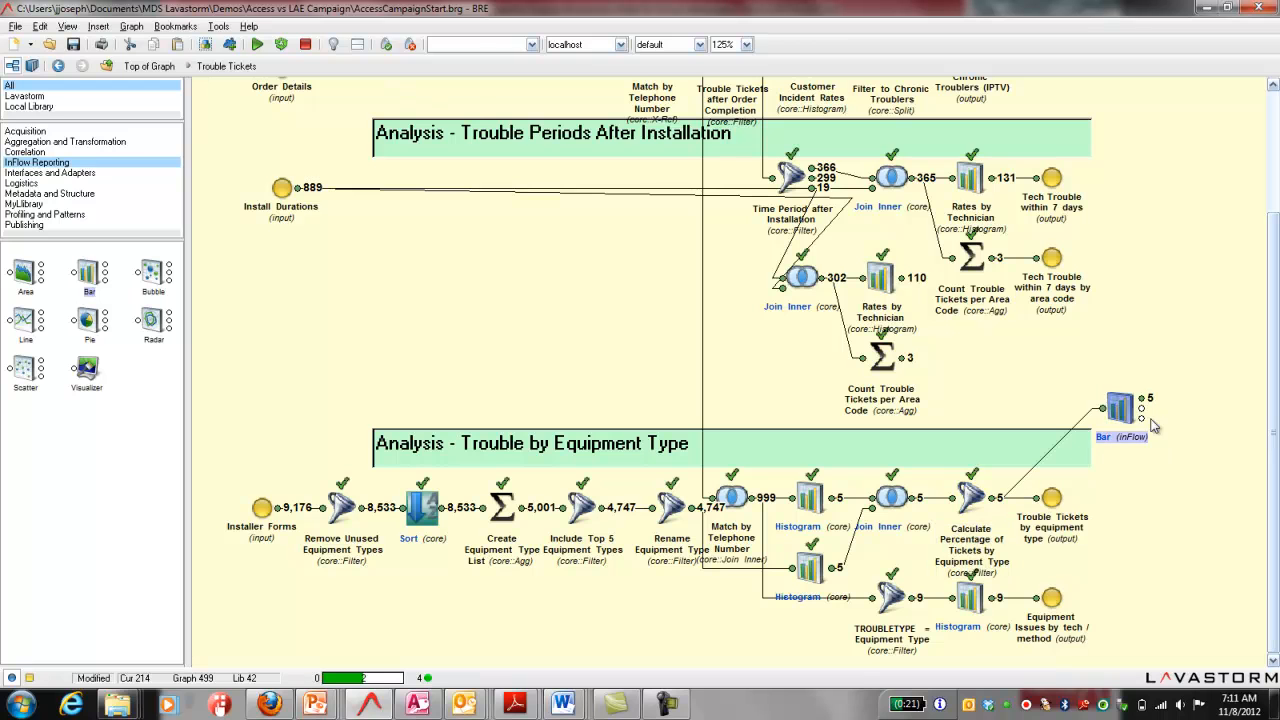
Step: Name the Bar node "Trouble by Equipment Type" and use the same text as its chart title
double_click(1120, 410)
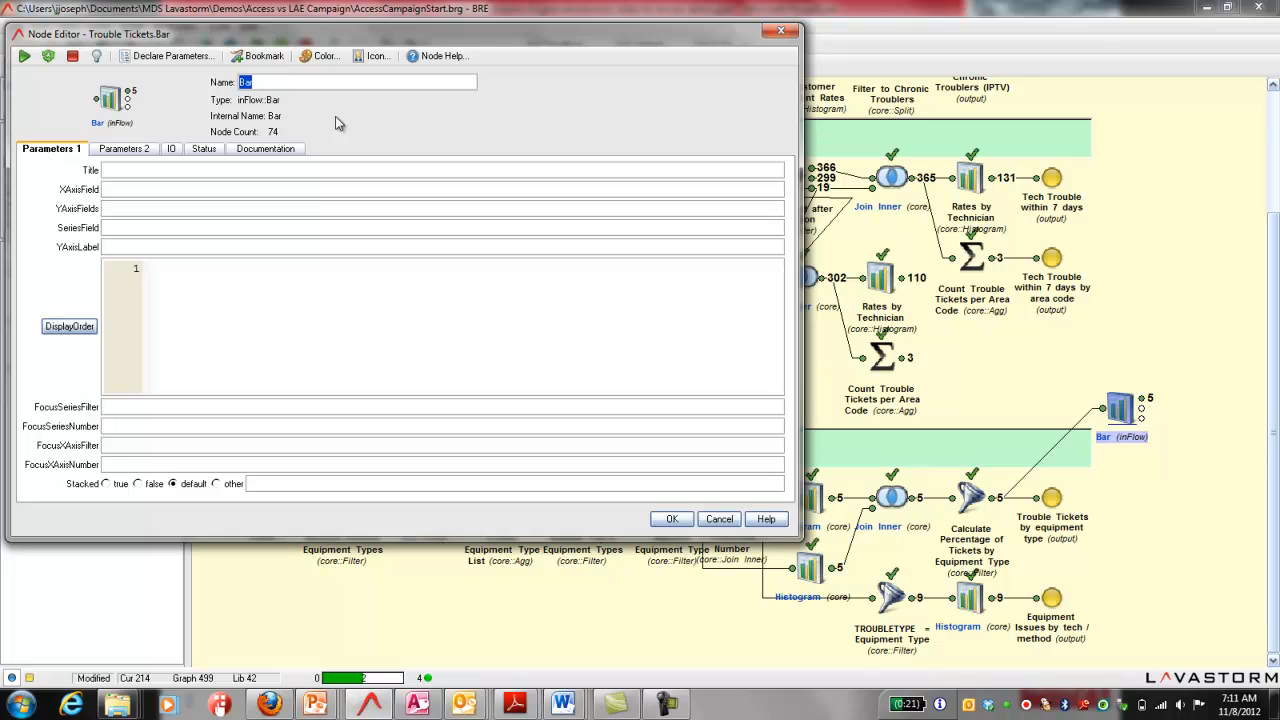
type("Tr")
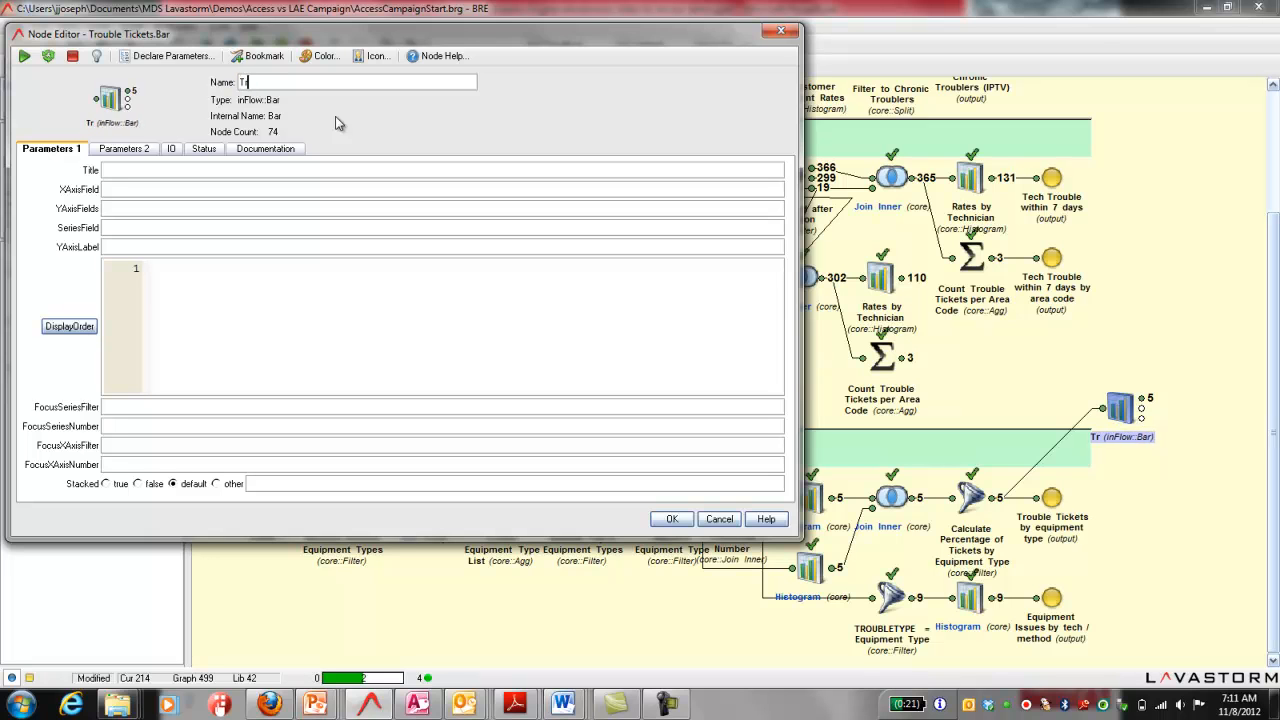
type("ouble by Equipment Type")
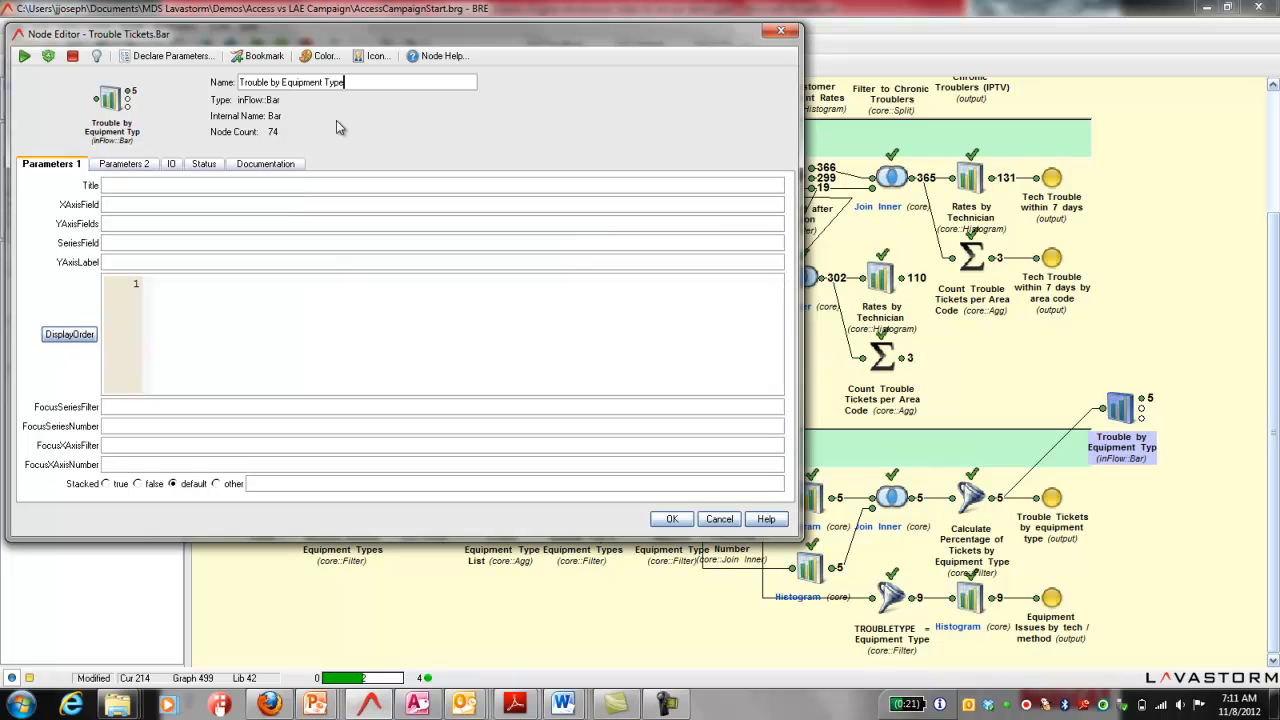
key("ctrl+shift+Left")
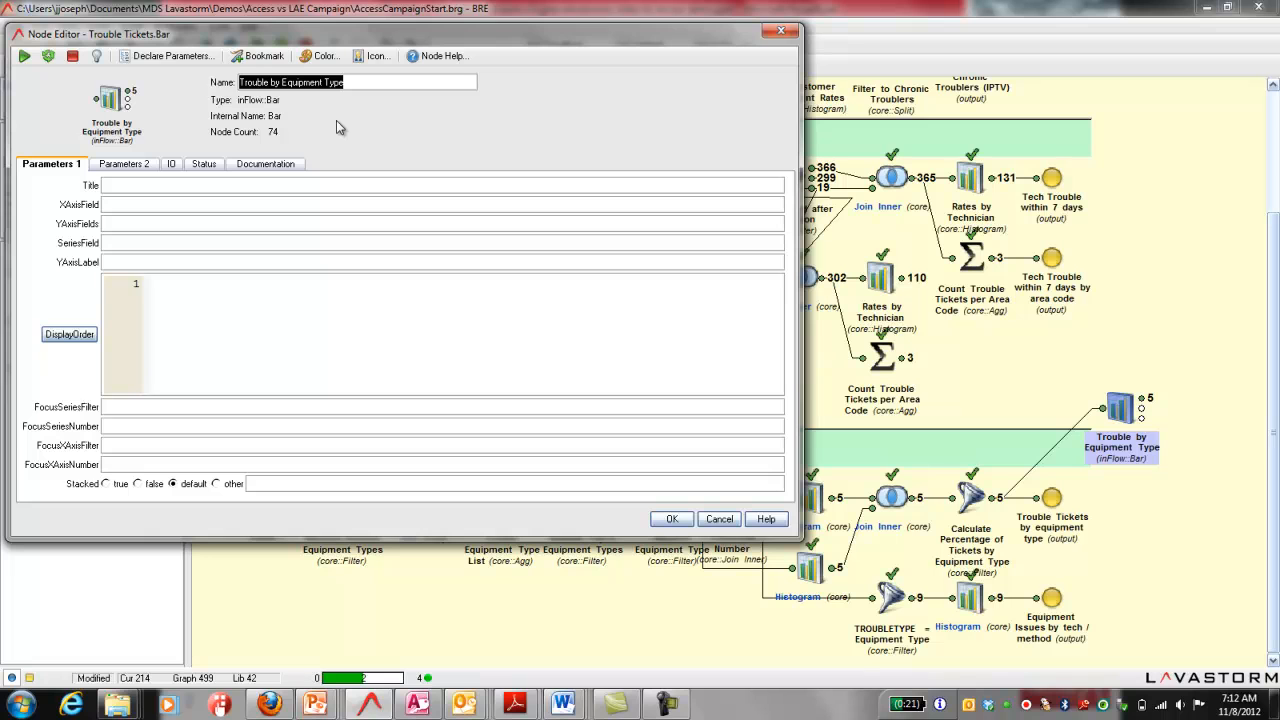
key("ctrl+c")
left_click(278, 185)
key("ctrl+v")
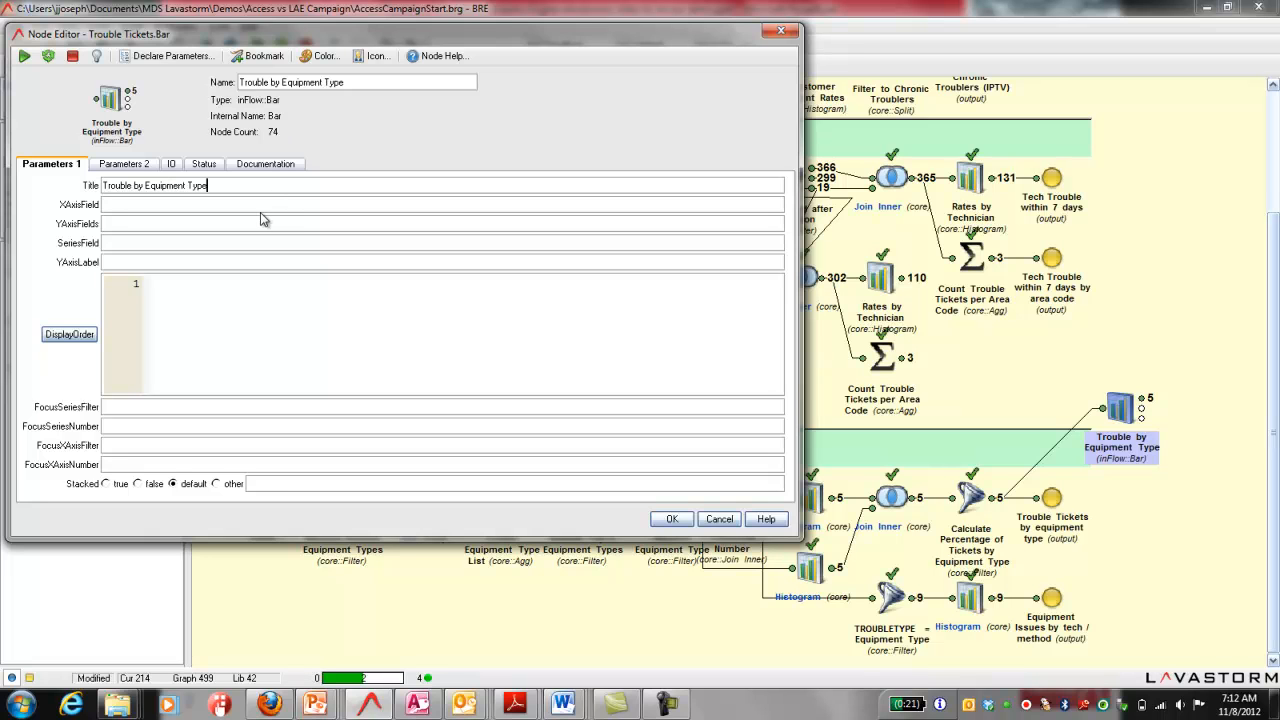
Step: Set the bar chart's XAxisField to EquipmentType and its YAxisFields to STAT_PCT
right_click(259, 204)
mouse_move(264, 209)
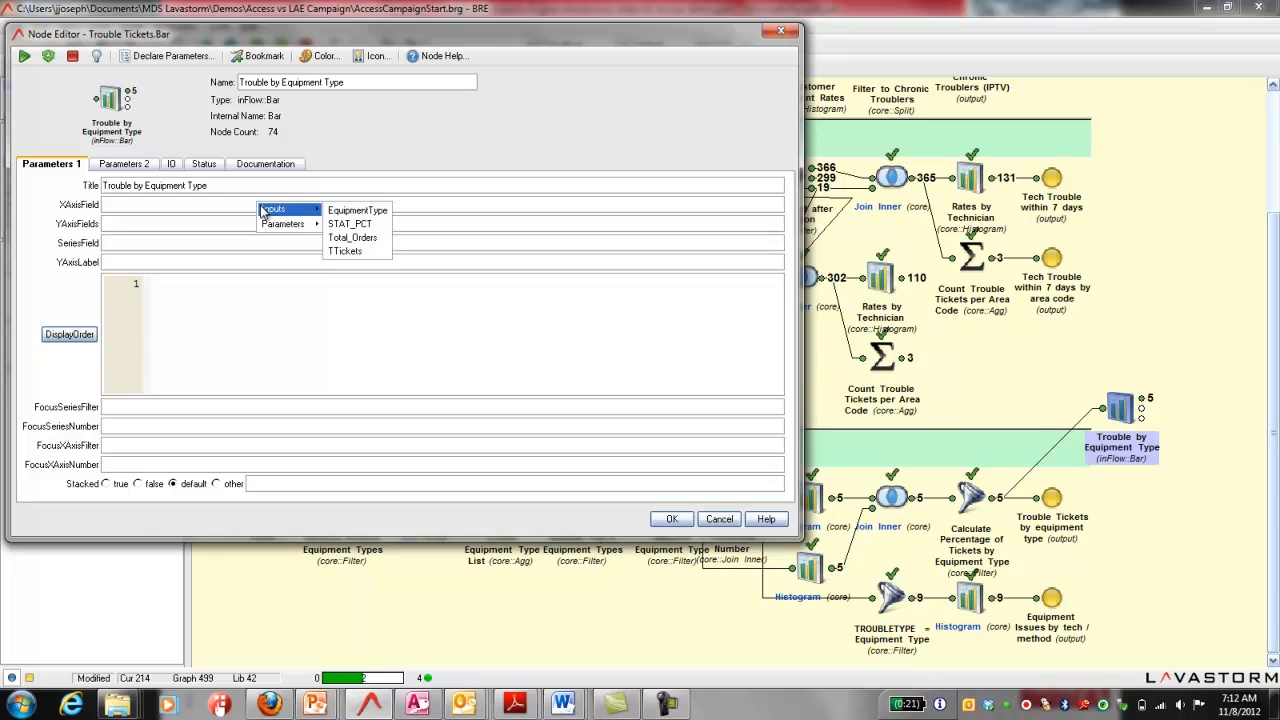
left_click(368, 211)
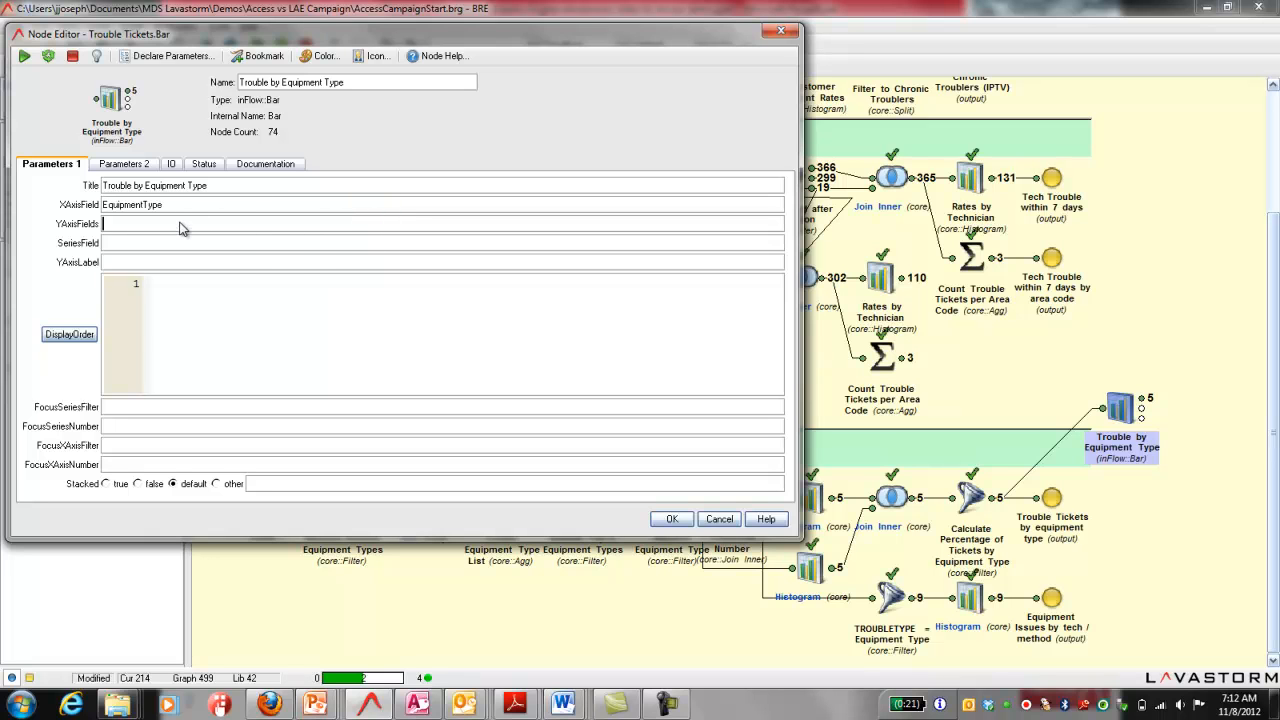
right_click(178, 222)
mouse_move(192, 226)
left_click(268, 241)
left_click(671, 520)
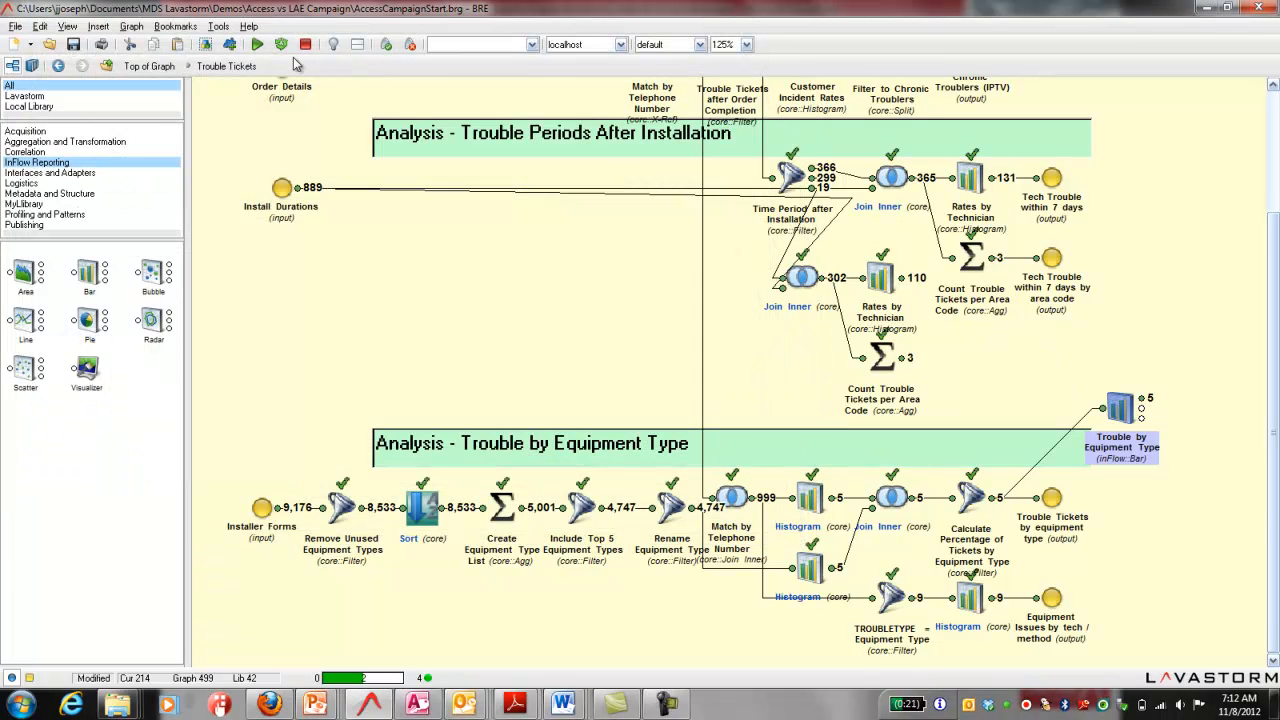
Step: Run the Trouble by Equipment Type node and view its chart output
left_click(258, 44)
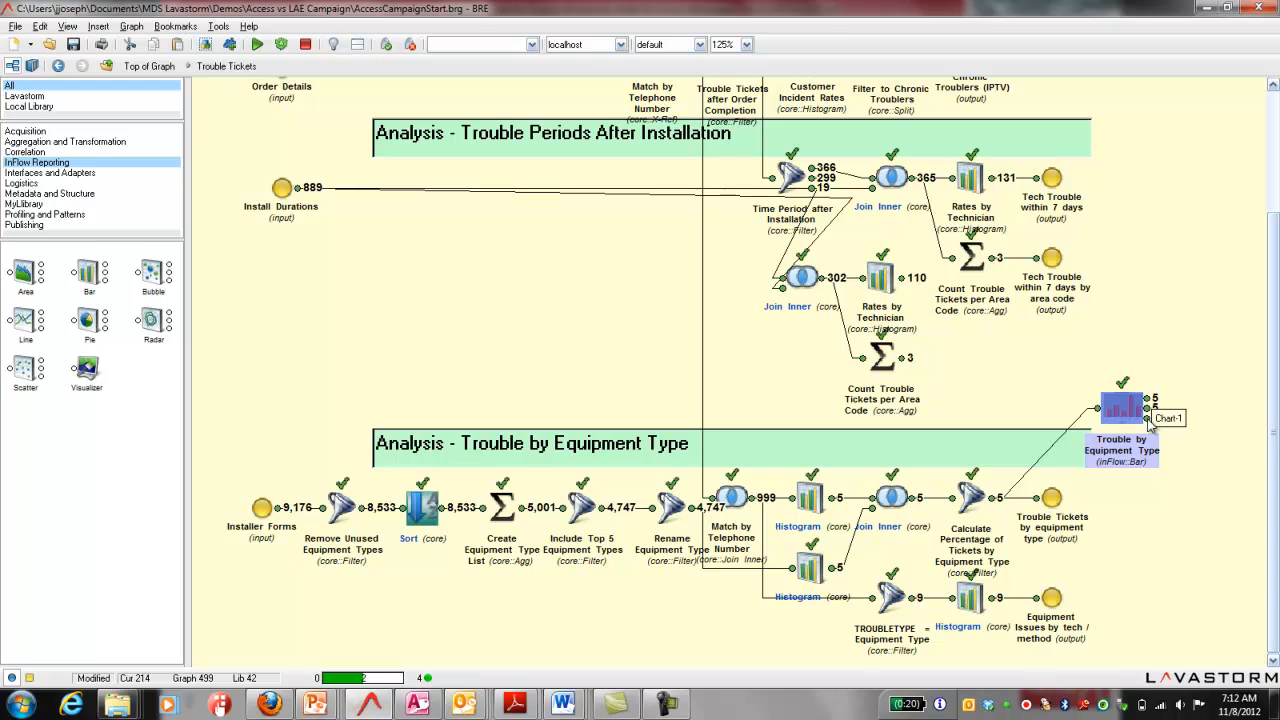
double_click(1150, 420)
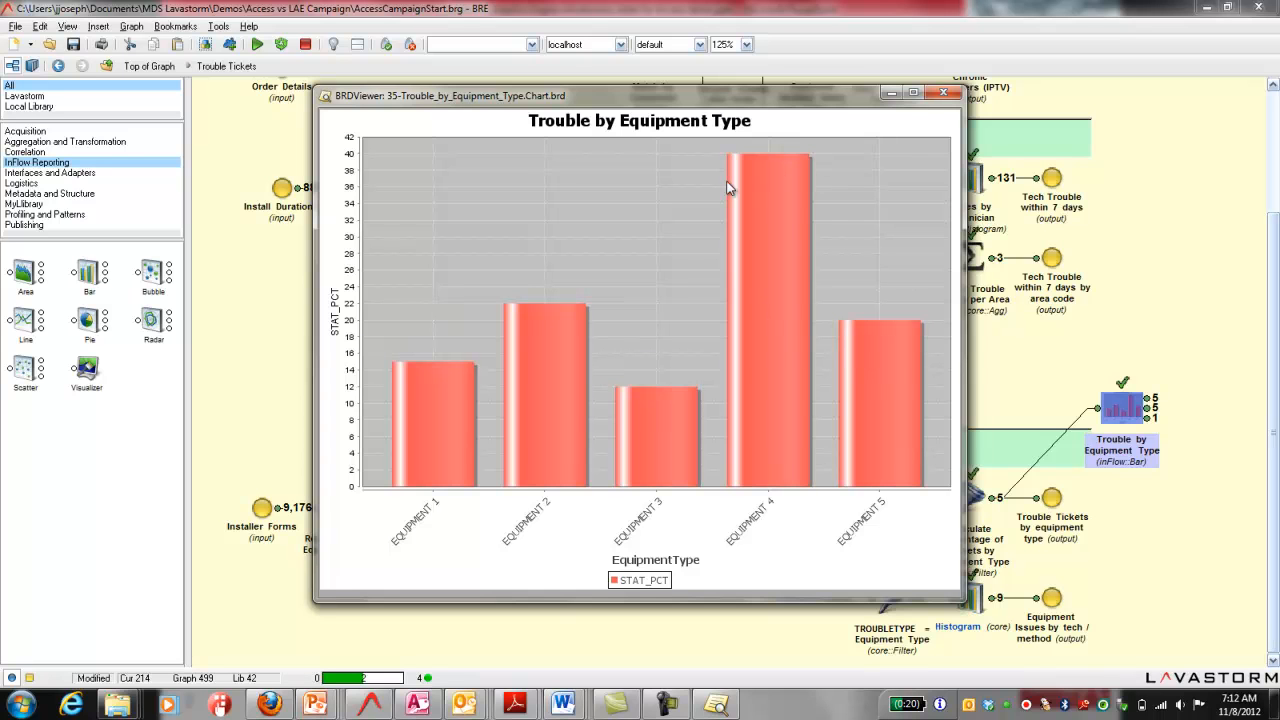
left_click(944, 95)
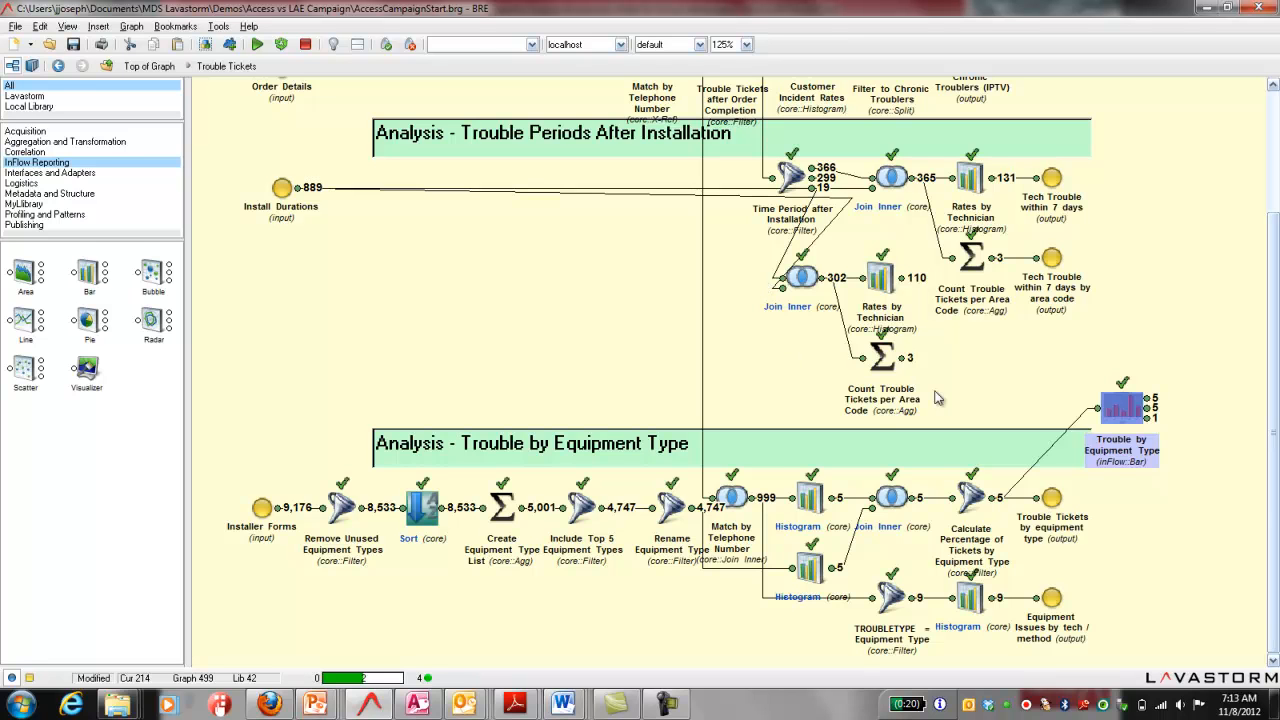
Step: At the top of the graph, add a DB Store node fed by the Trouble Tickets composite's "Trouble Tickets by equipment type" output
left_click(57, 70)
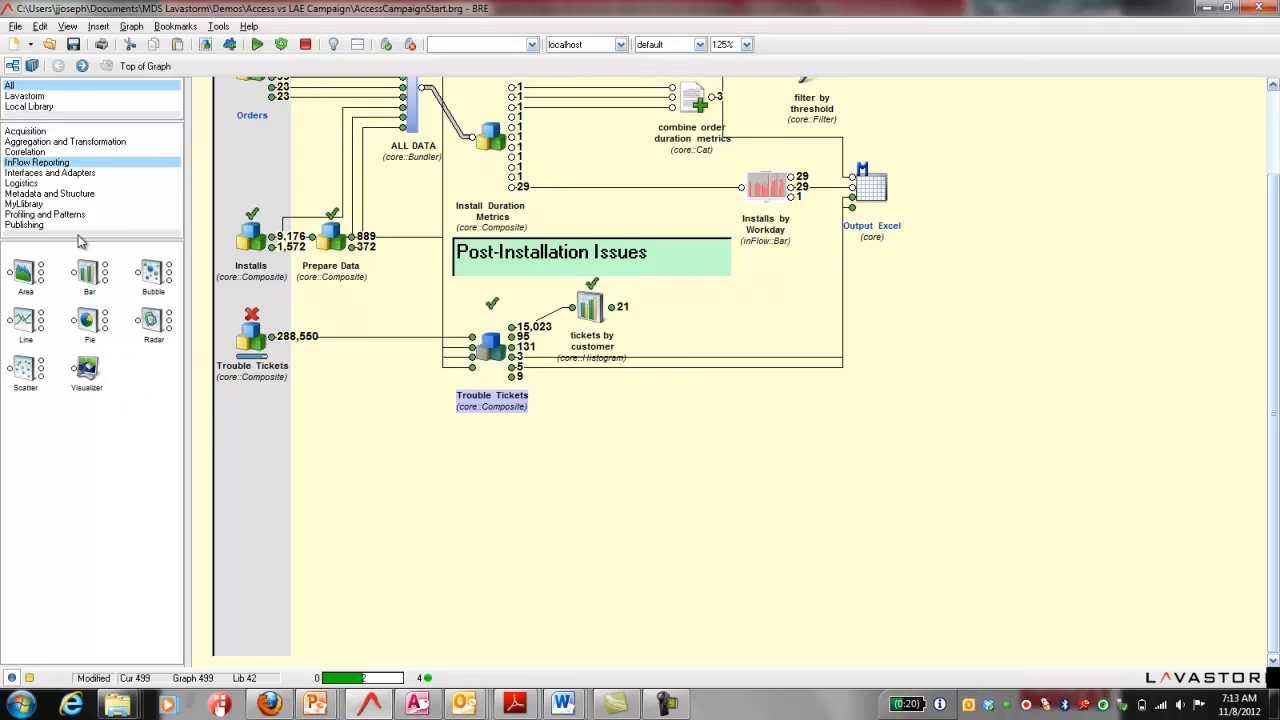
left_click(43, 226)
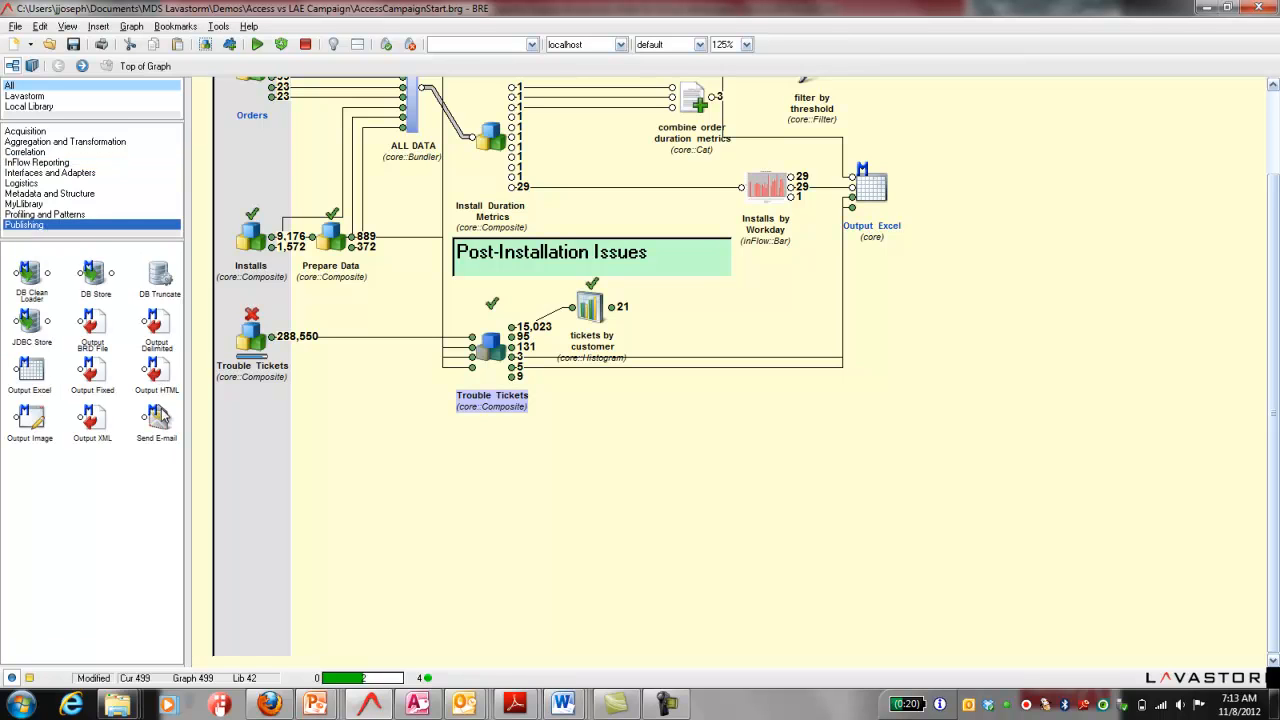
double_click(95, 278)
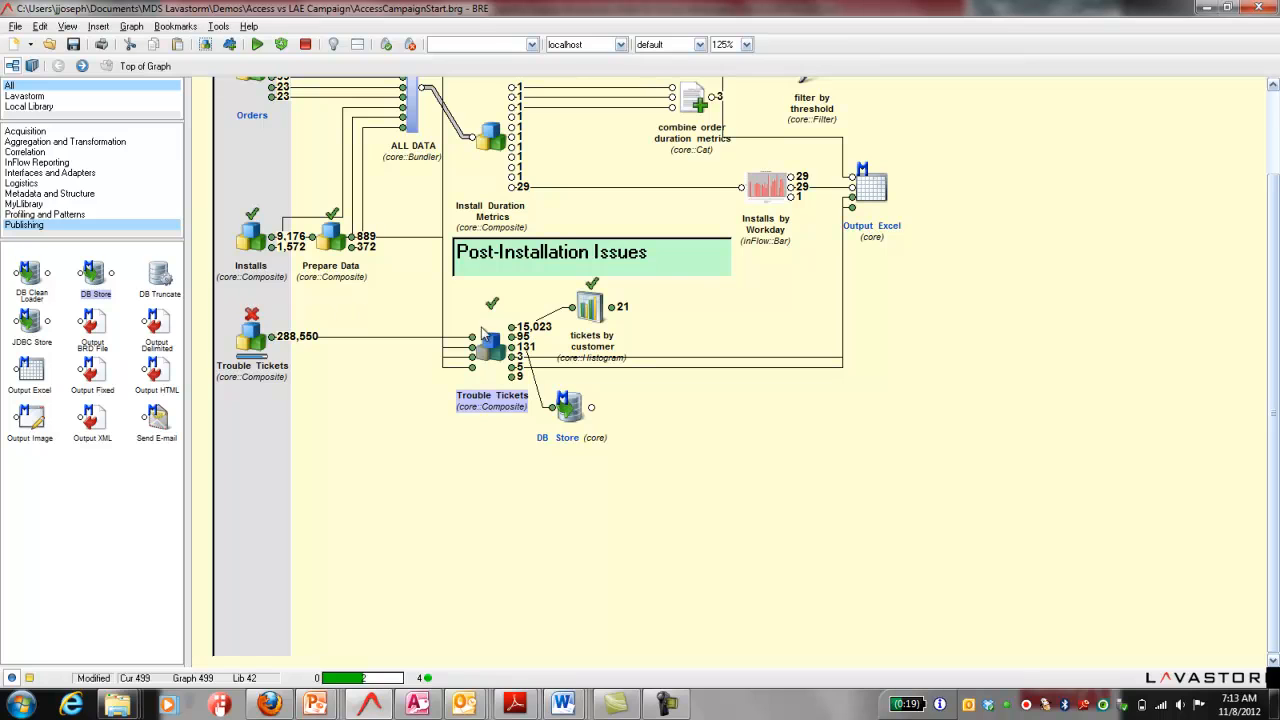
left_click_drag(577, 415, 818, 465)
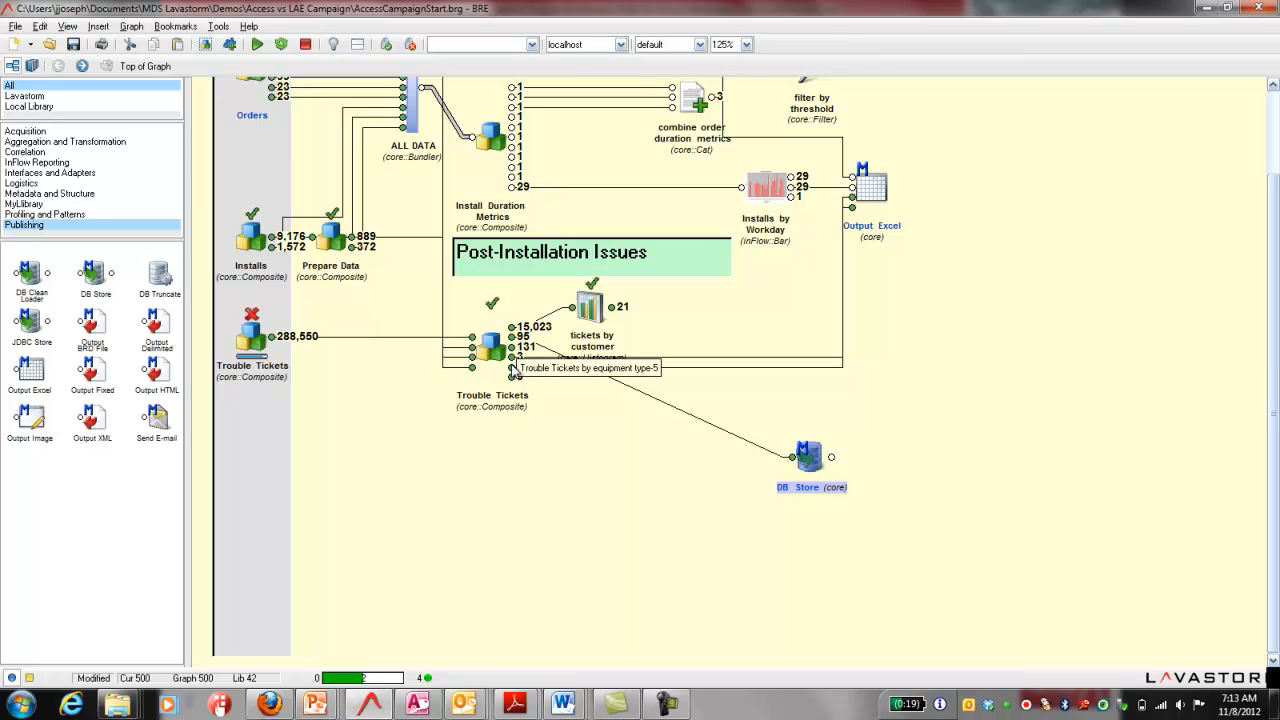
left_click_drag(512, 370, 792, 459)
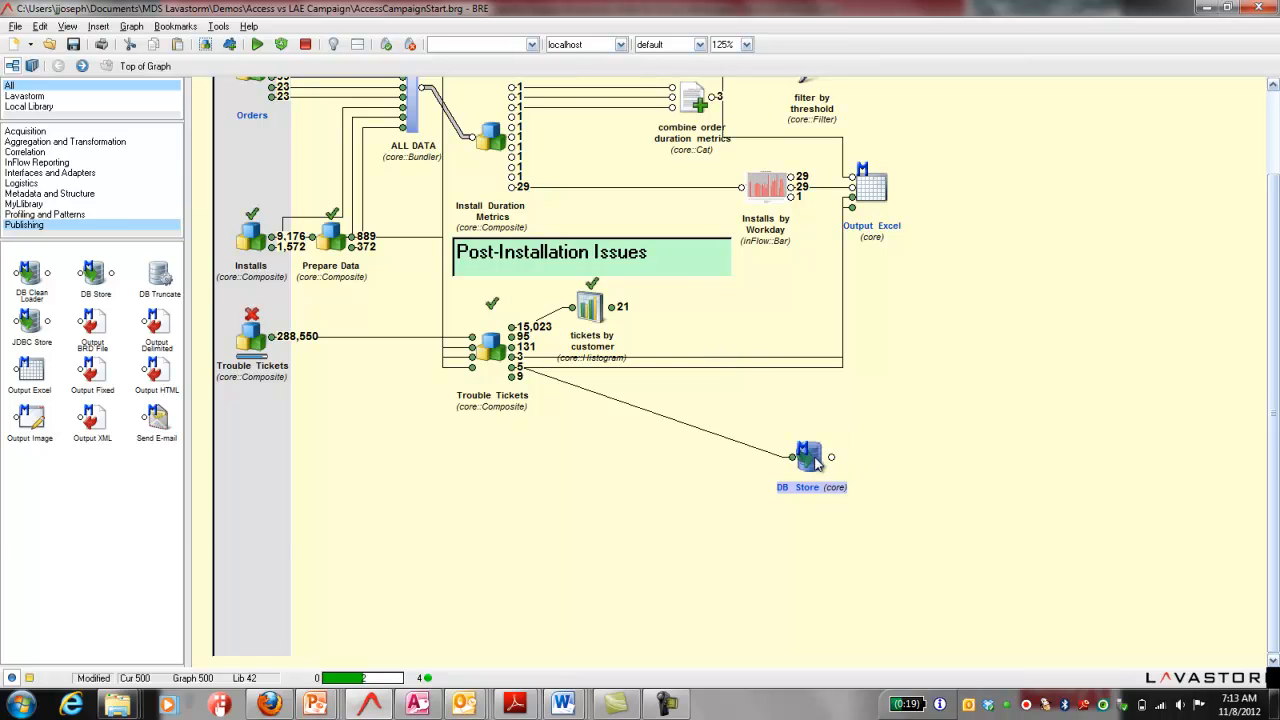
Step: Name the DB Store node "Results" and set its DbTable to Results
double_click(810, 456)
type("Results")
left_click(170, 180)
type("Results")
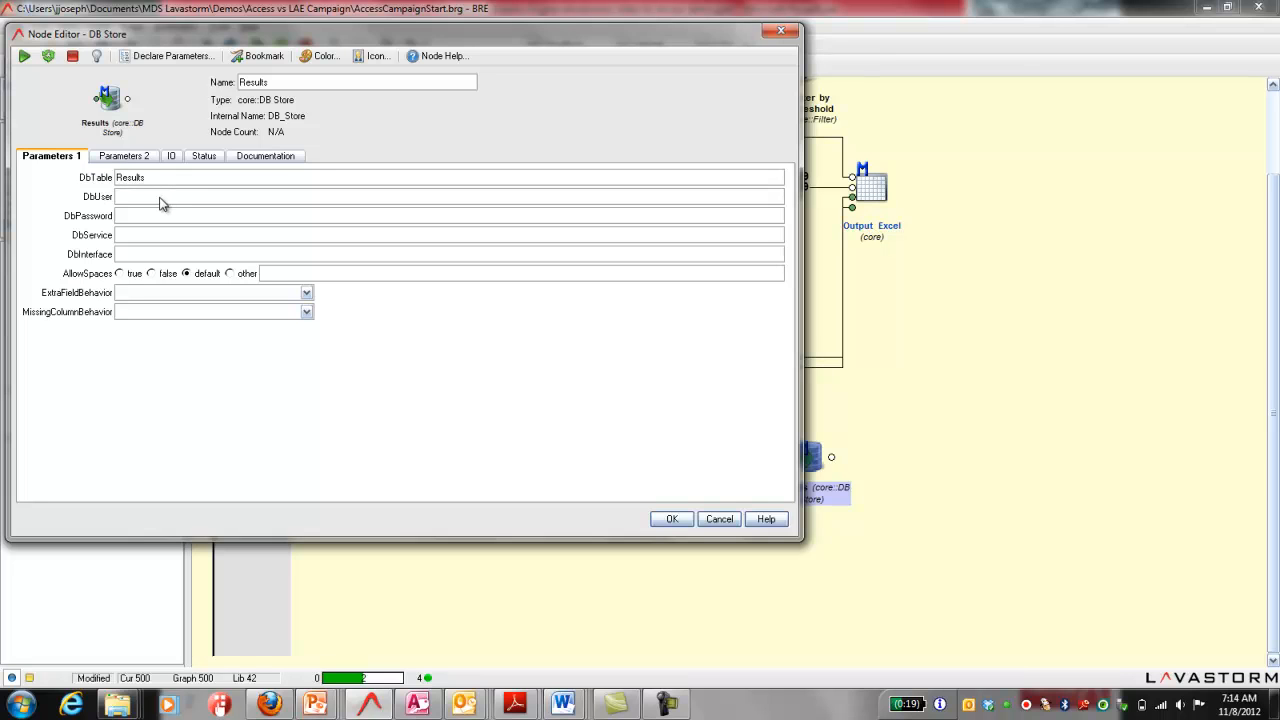
type("Lavastorm")
Step: Set DbUser to Lavastorm, enter the database password, set DbService to TTDetails and DbInterface to ODBC, and run the Results node
key("Tab")
type("****")
type("******")
type("TTDeta")
type("ils")
key("Tab")
type("ODB")
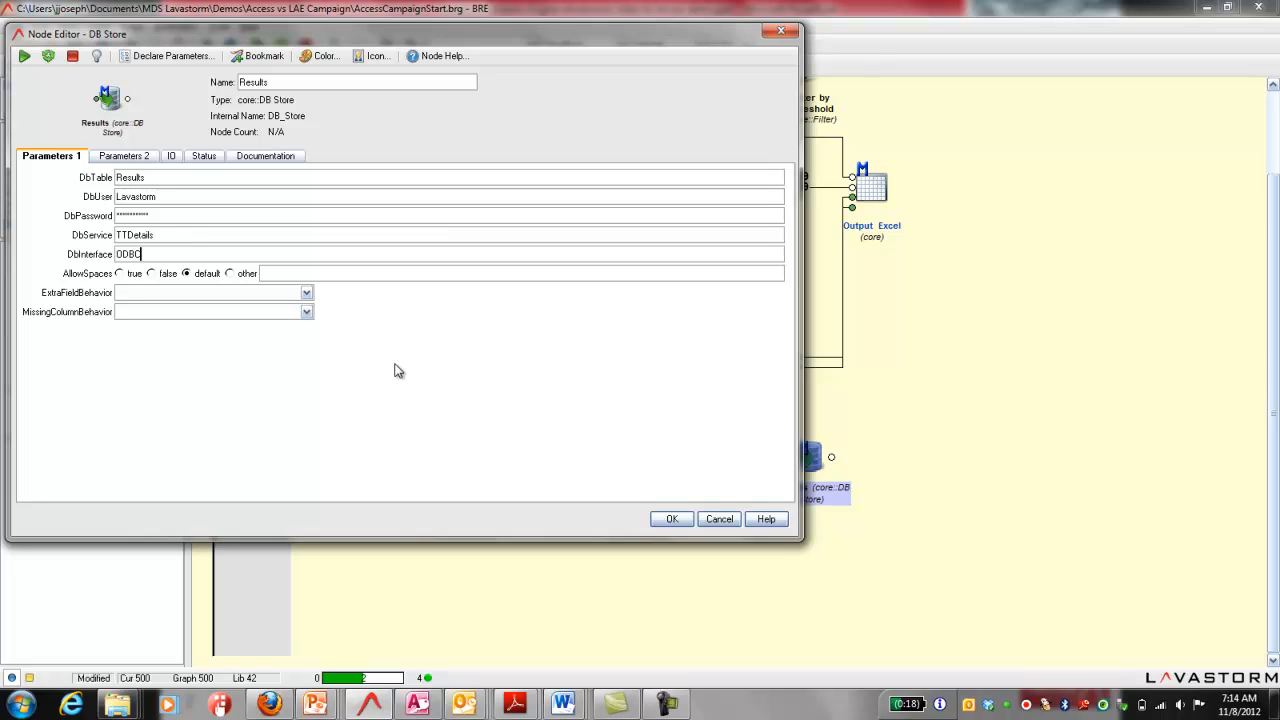
left_click(674, 521)
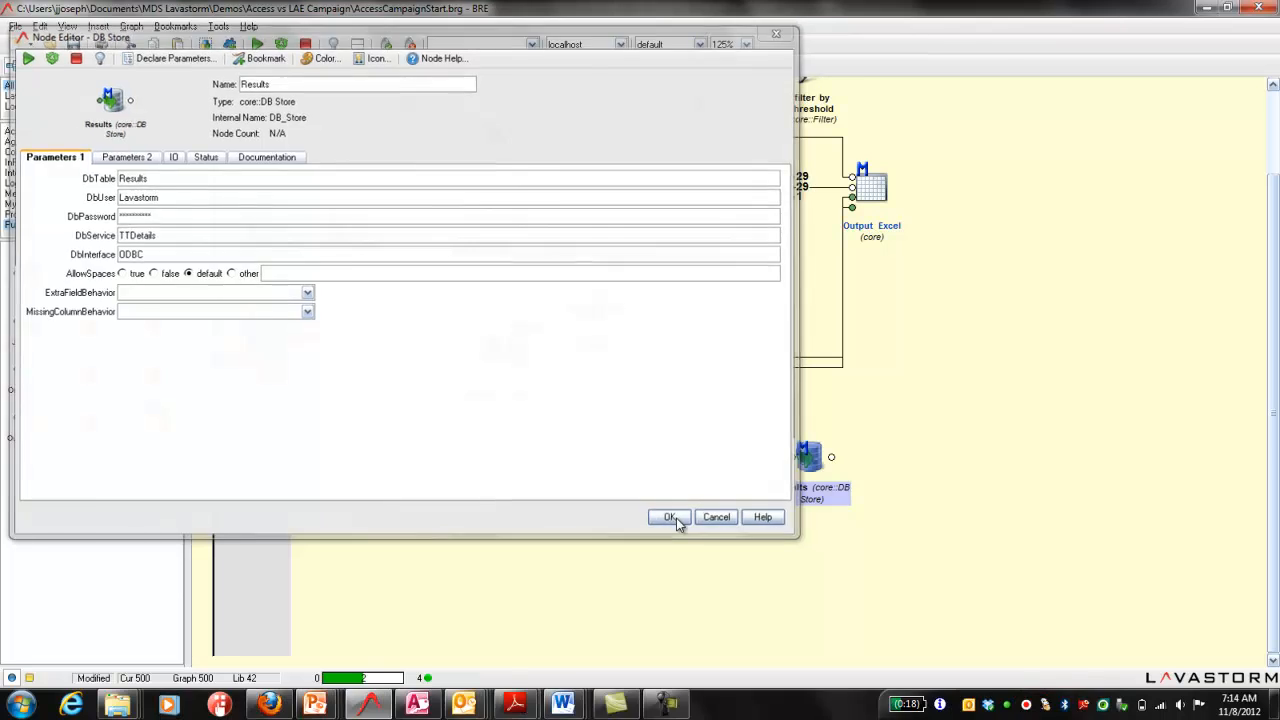
left_click(263, 48)
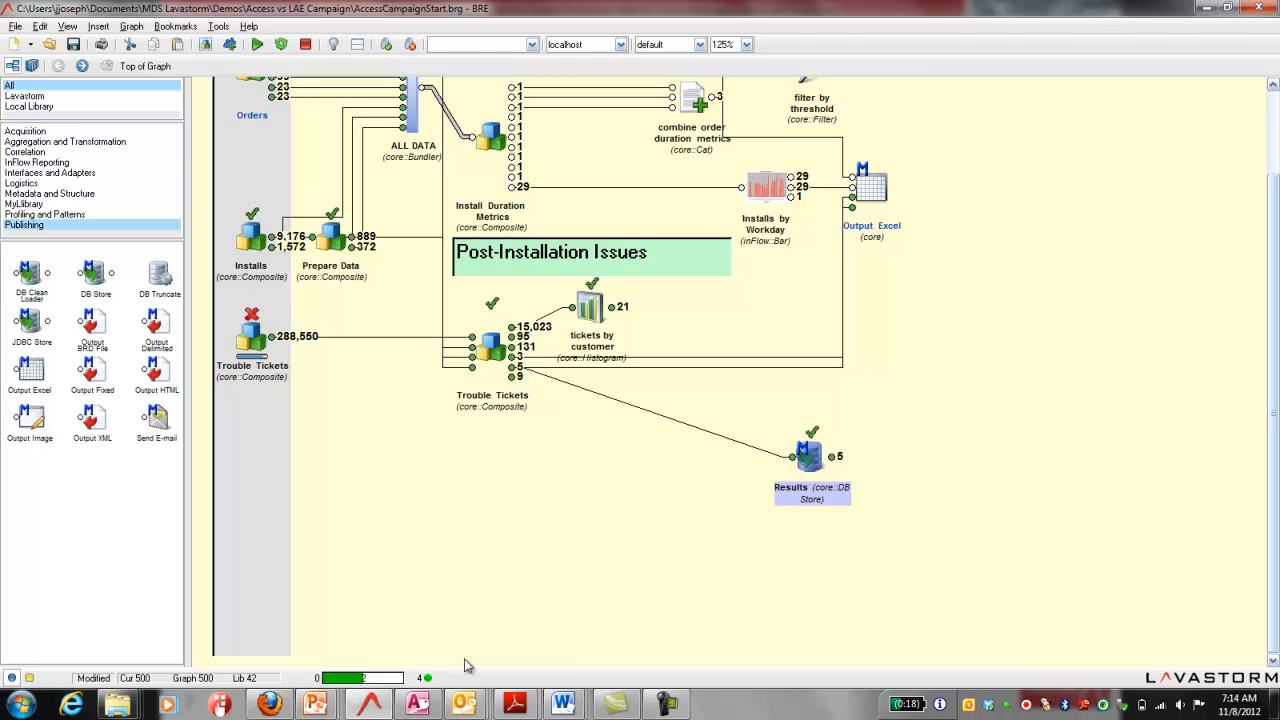
Step: Switch to Microsoft Access to check the records in the Results table, and return to the Lavastorm graph
left_click(418, 705)
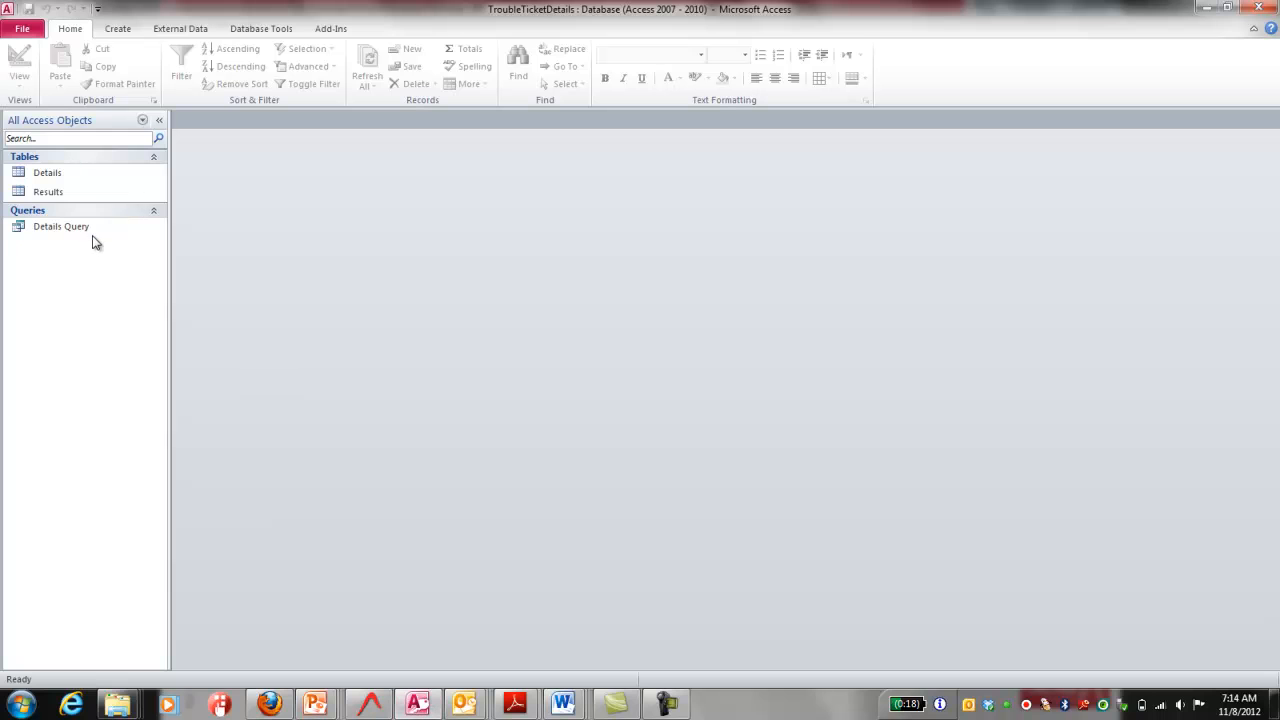
double_click(48, 192)
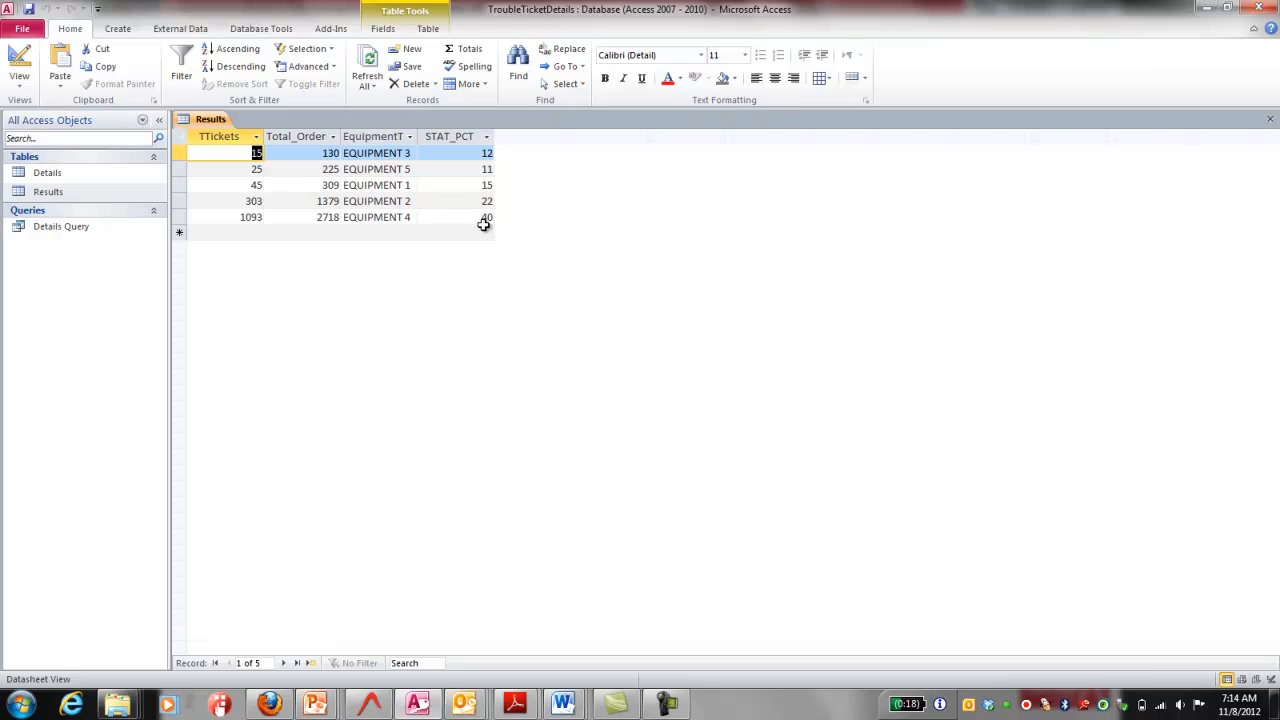
key("alt+Tab")
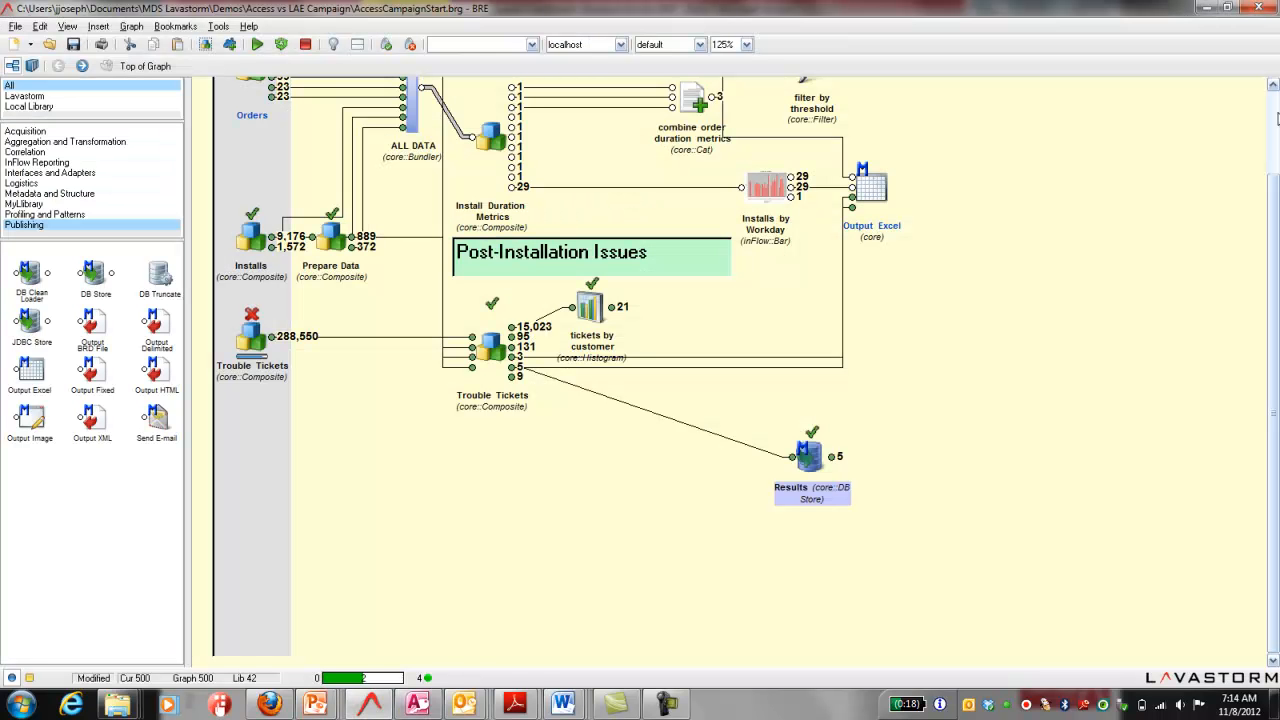
left_click(1273, 86)
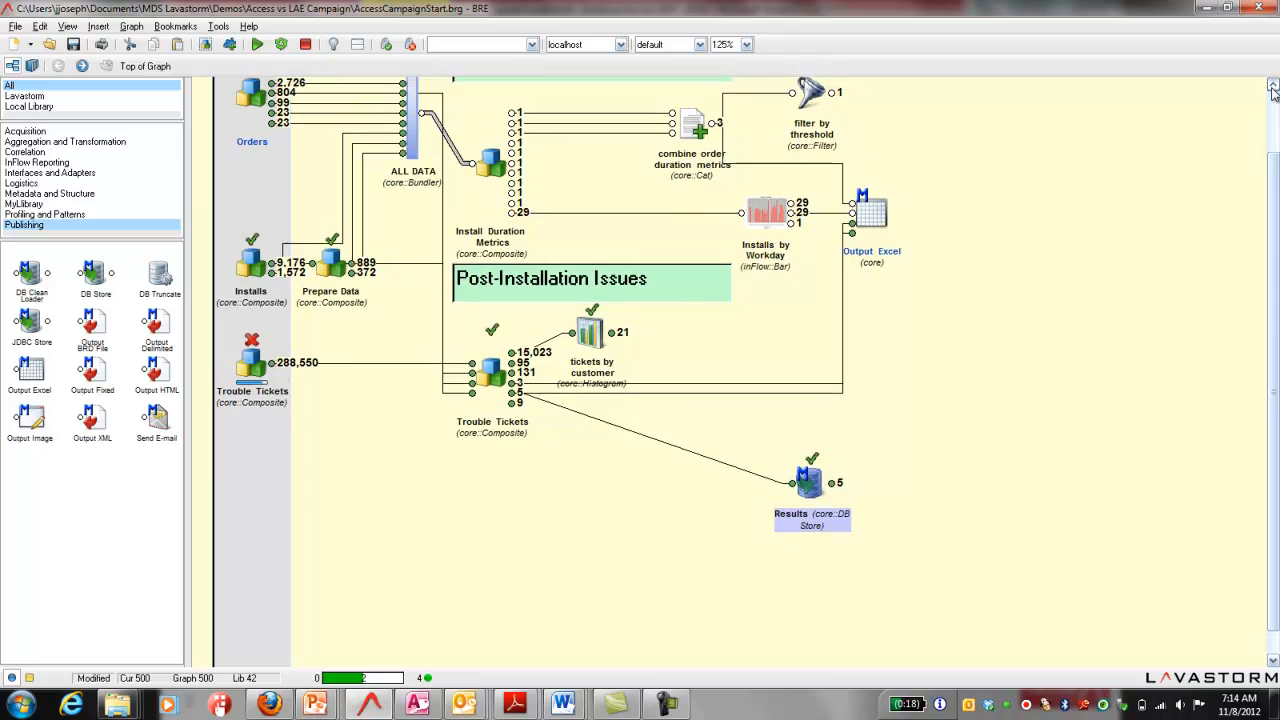